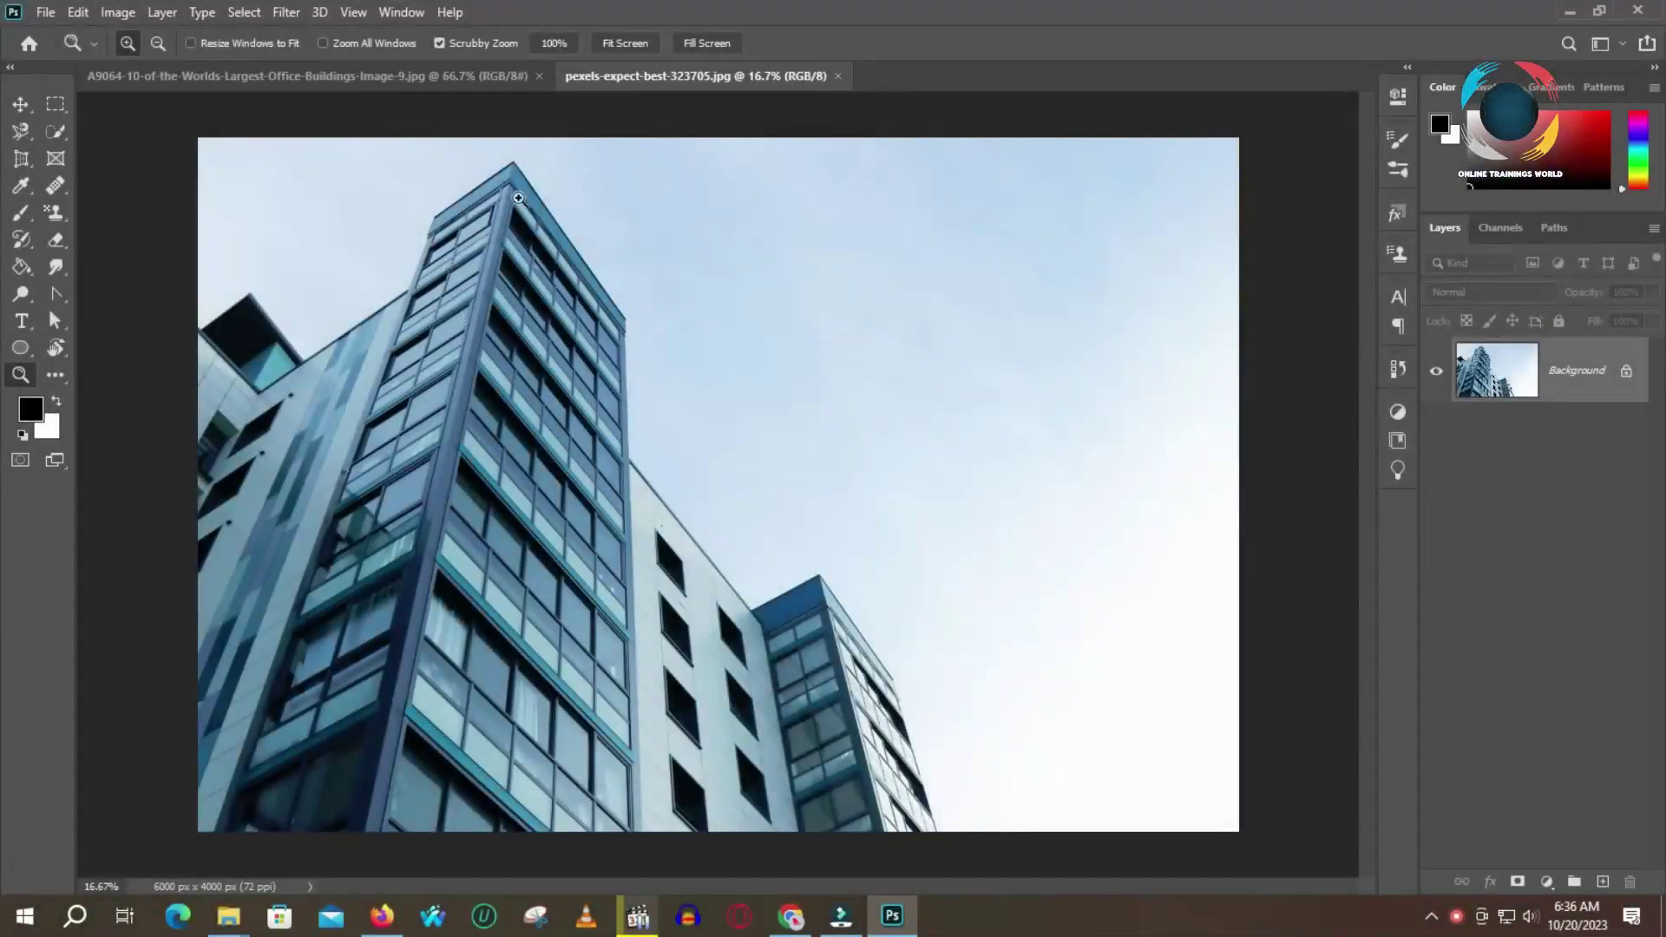
click(526, 290)
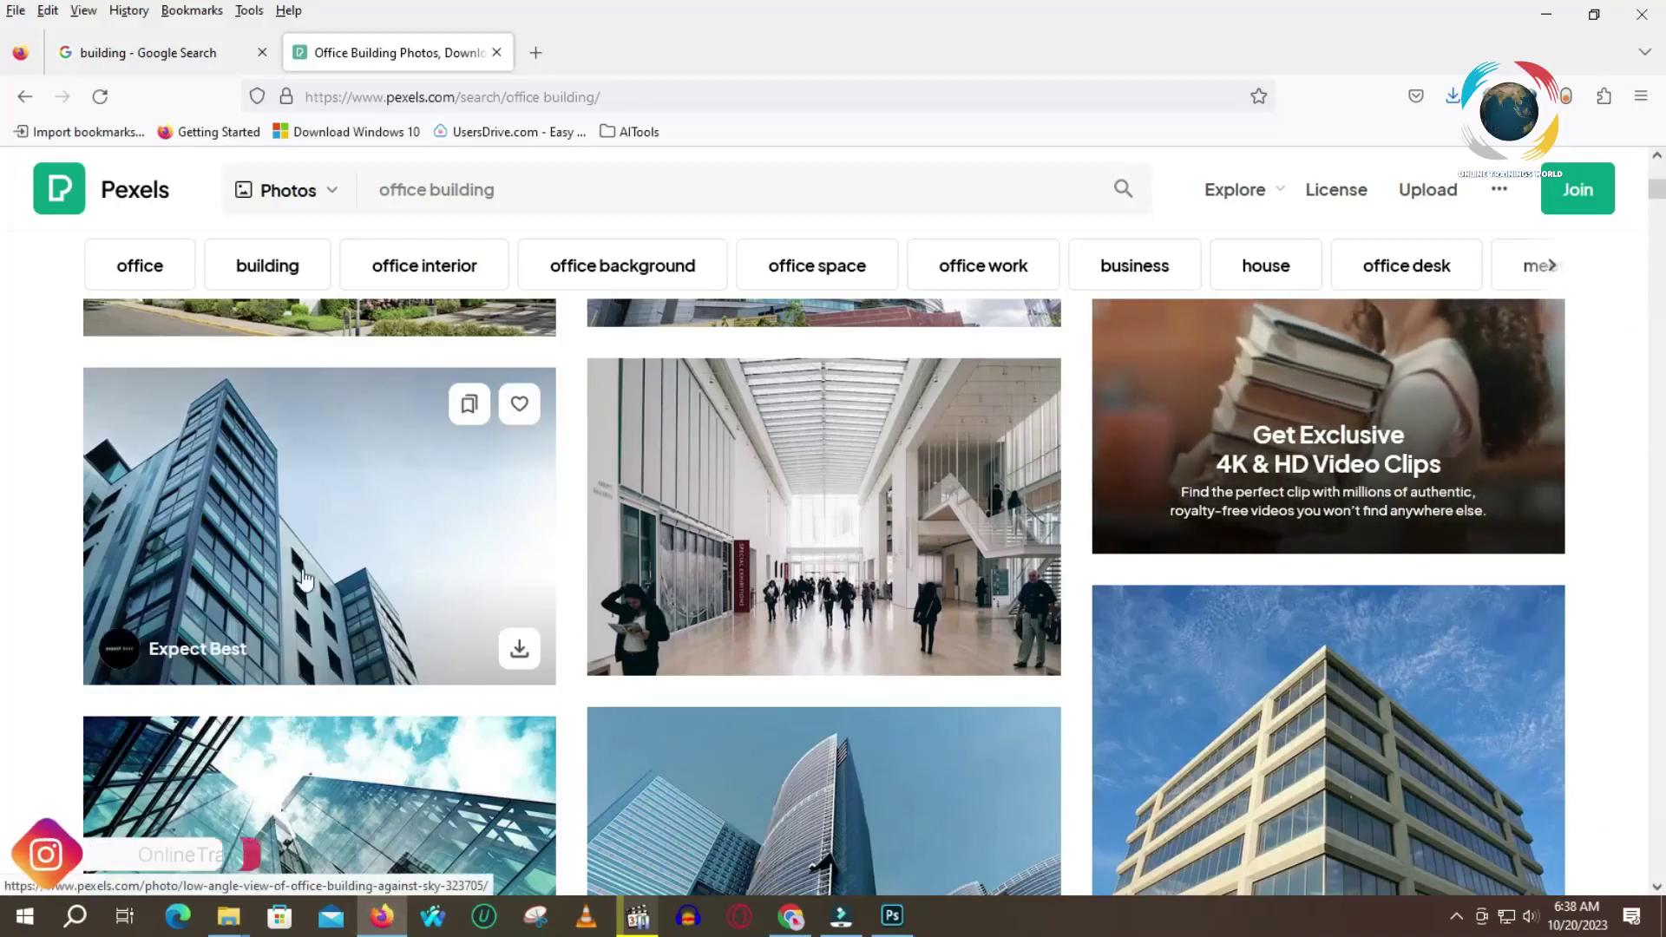
Step: Open the low-angle office building photo from the Pexels results in Firefox, enlarge it and check its additional information
click(312, 574)
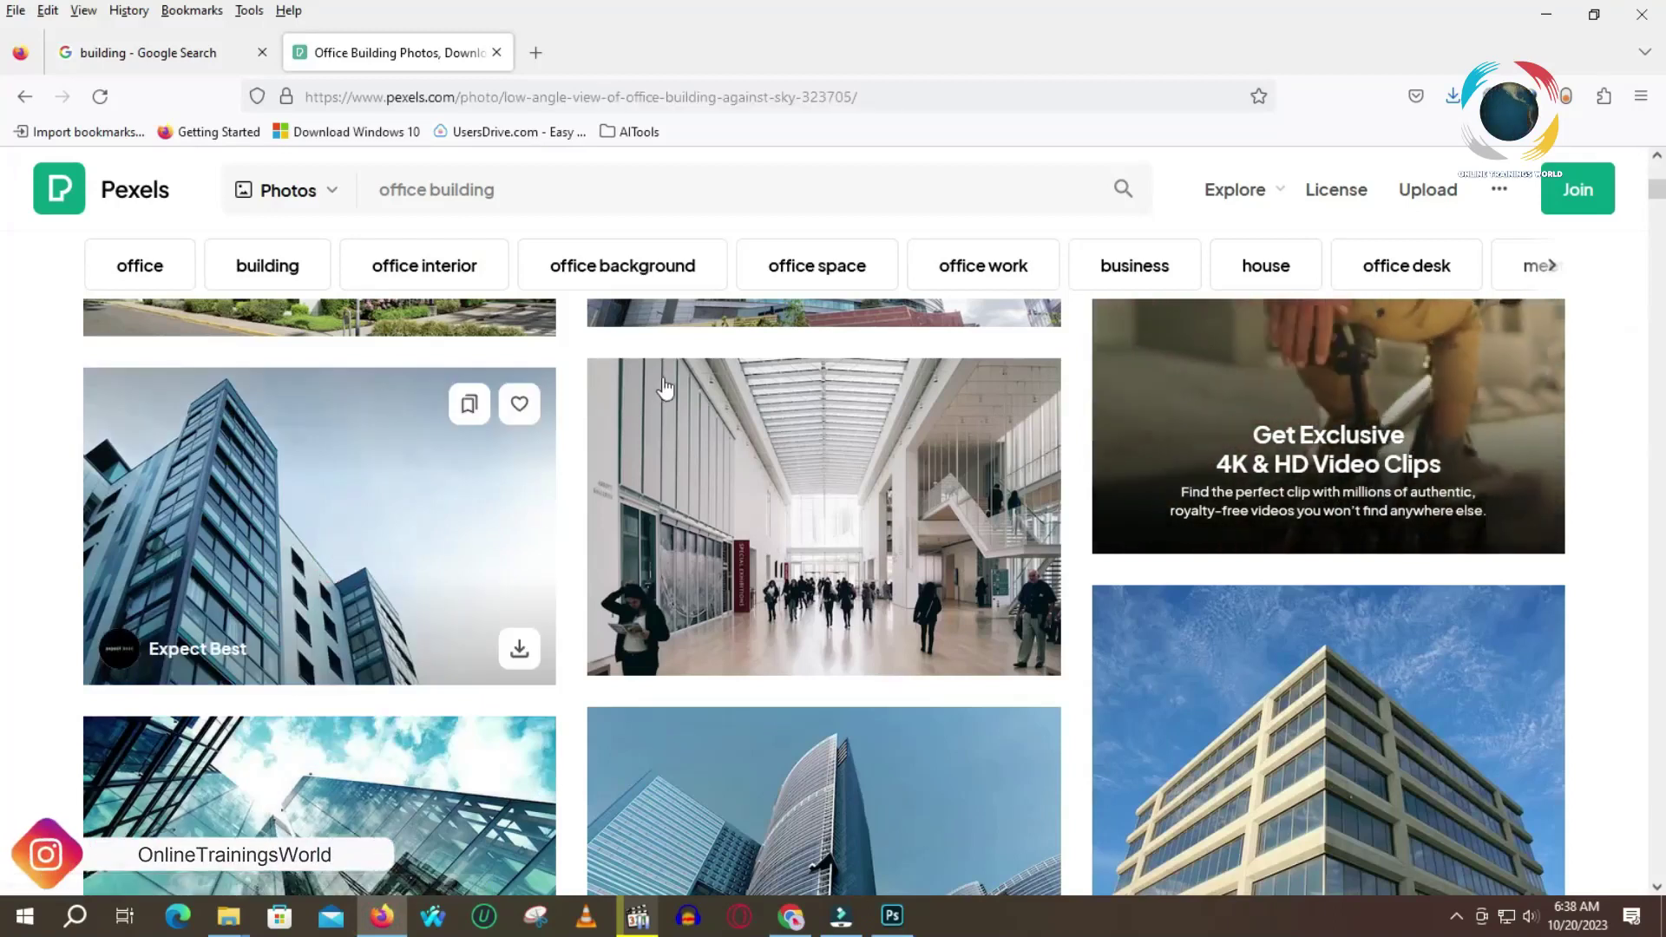
scroll(903, 509, down, 5)
scroll(688, 508, up, 1)
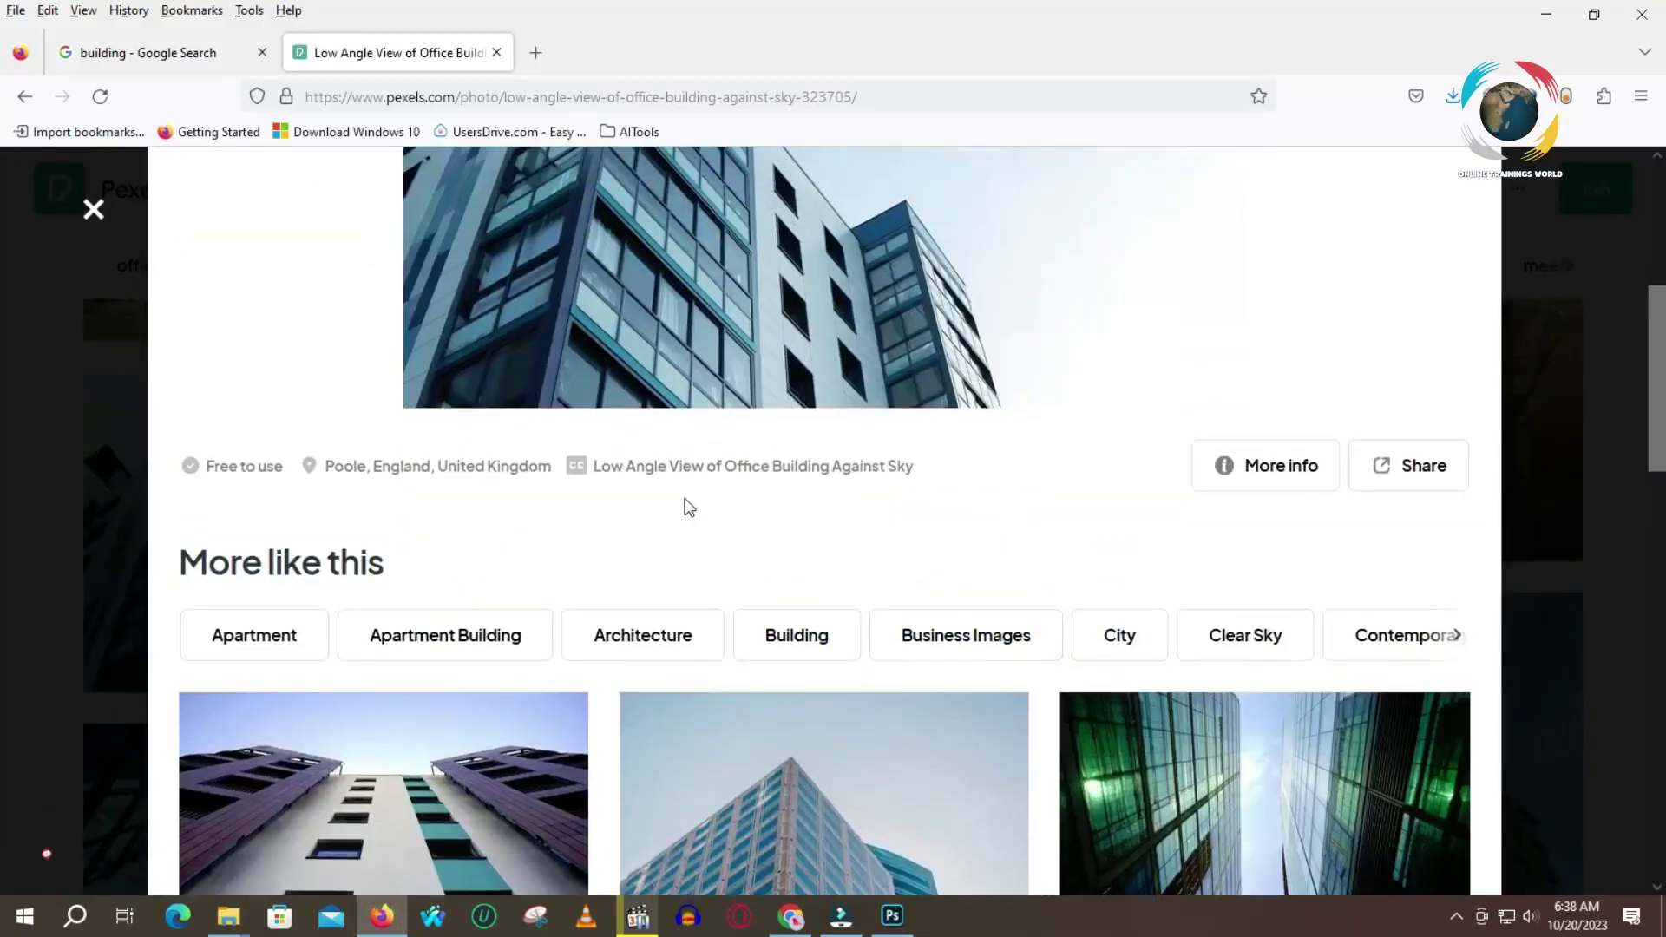
scroll(689, 507, up, 3)
click(827, 399)
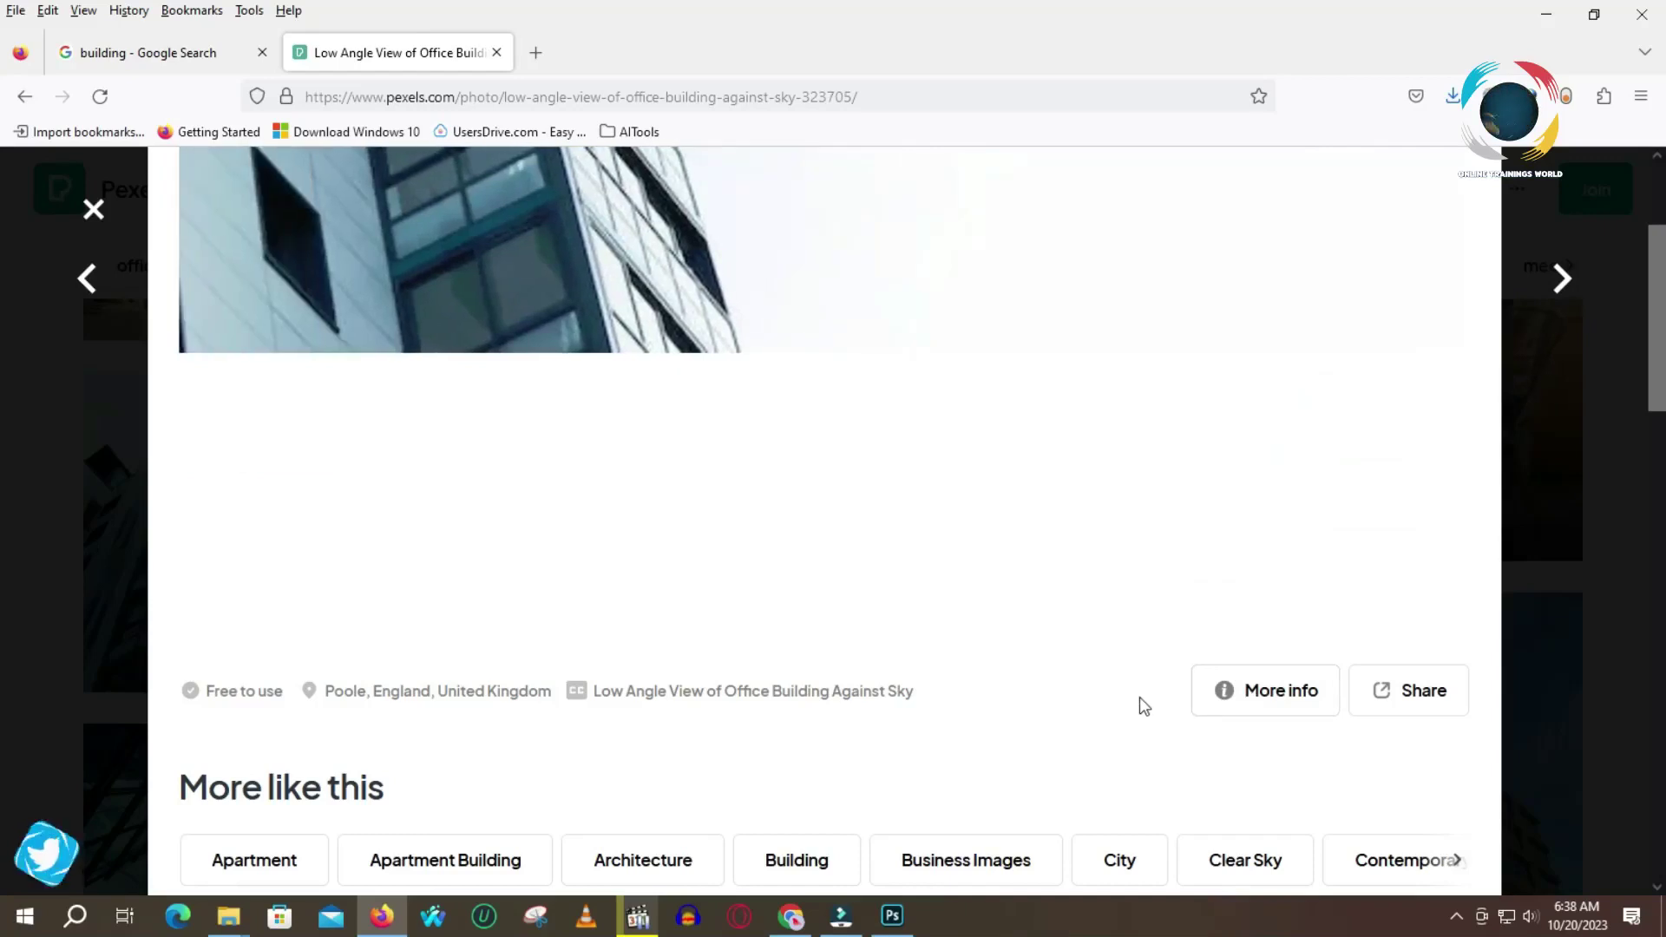
click(1268, 699)
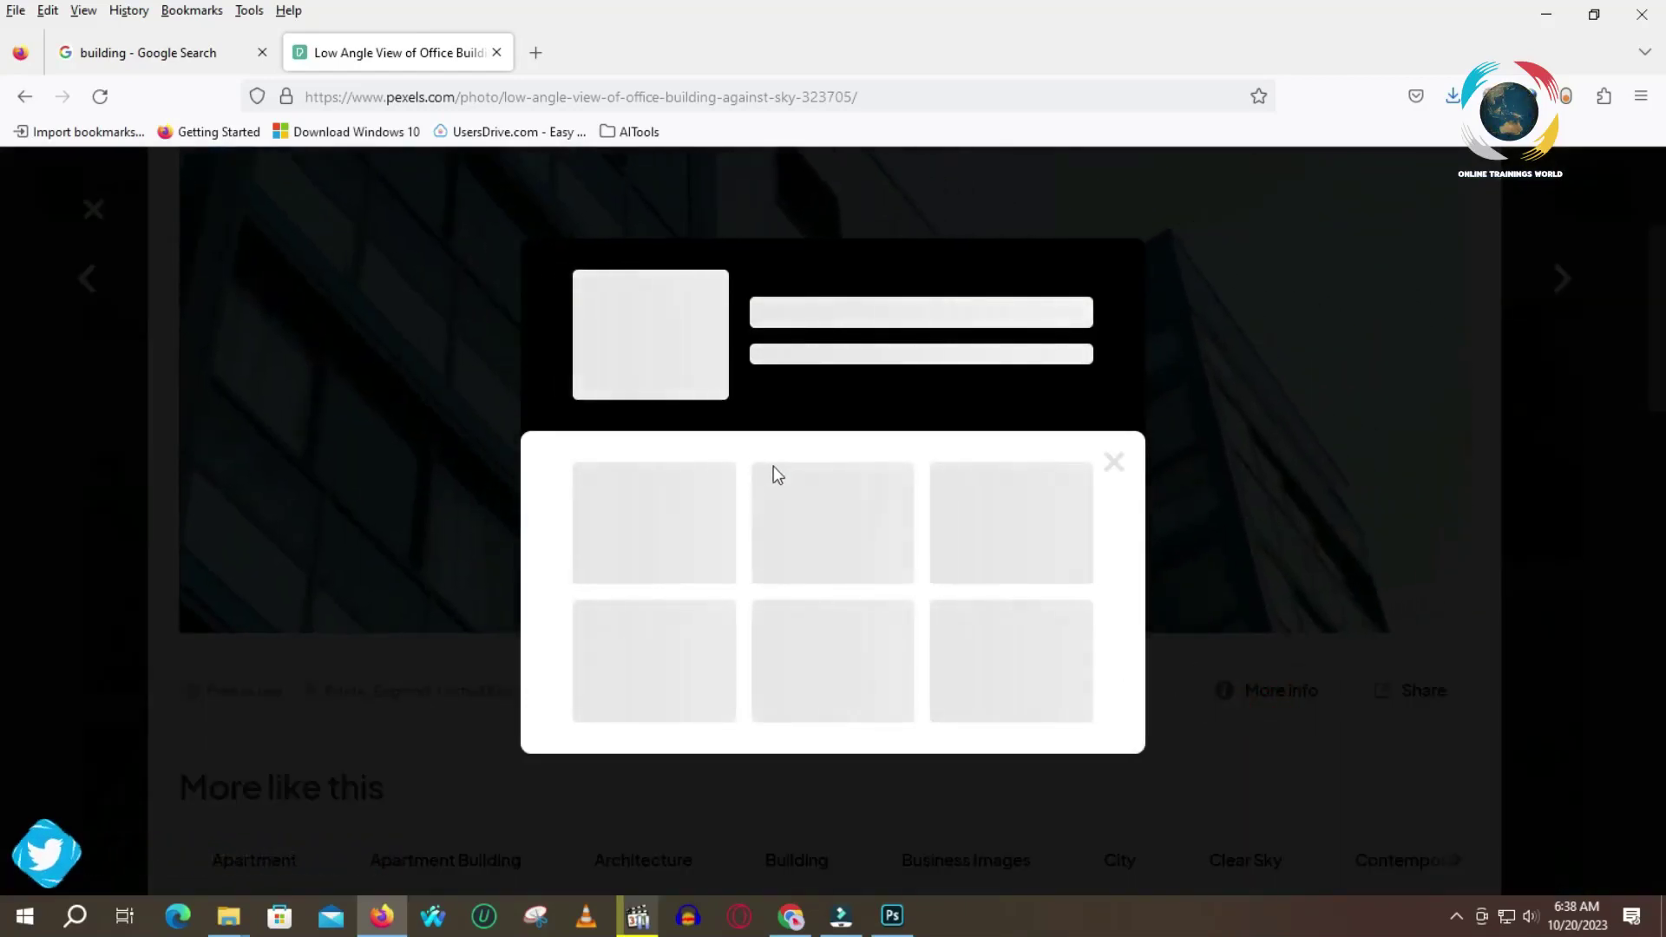
key(Escape)
click(223, 52)
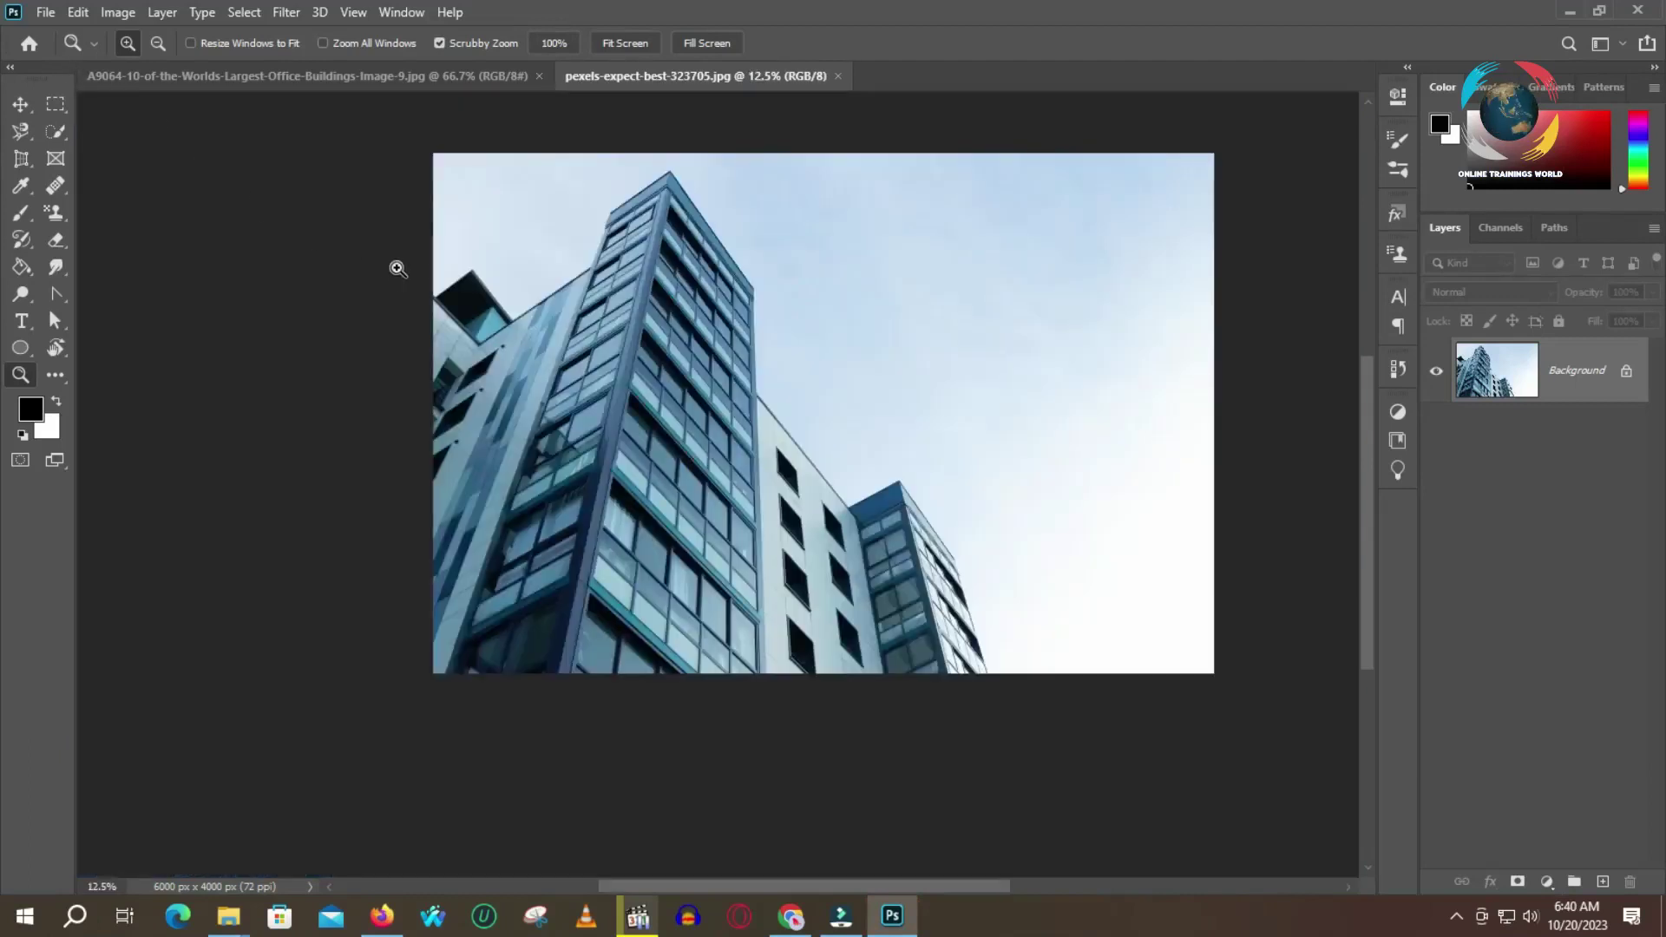
click(351, 269)
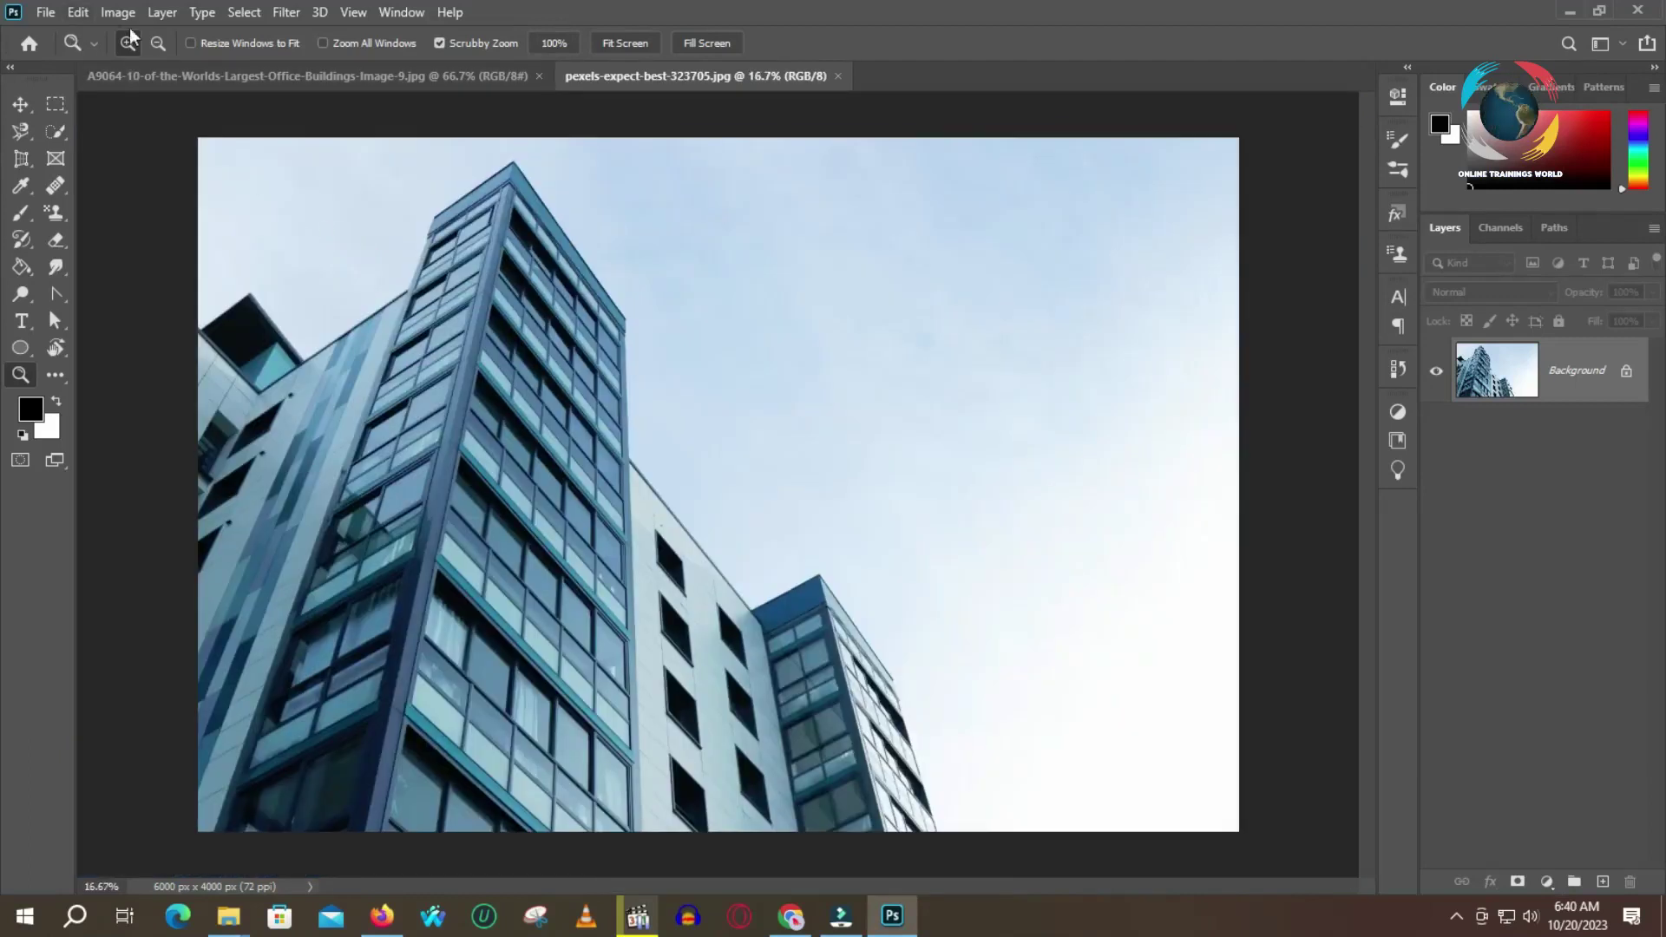
click(78, 12)
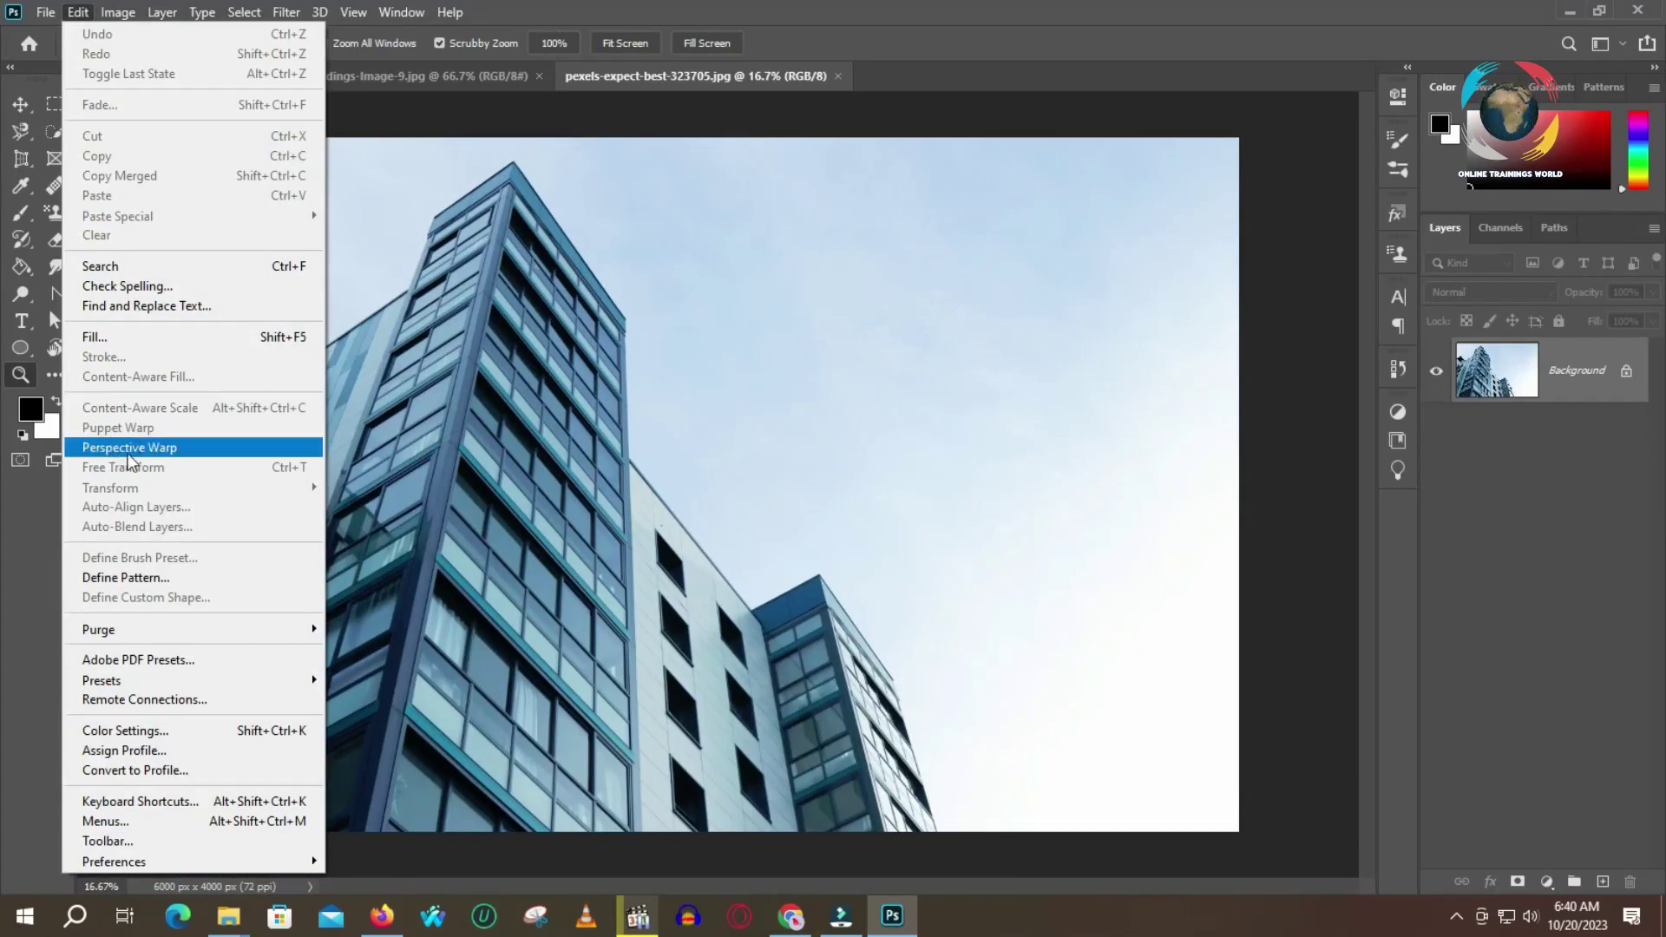
click(163, 451)
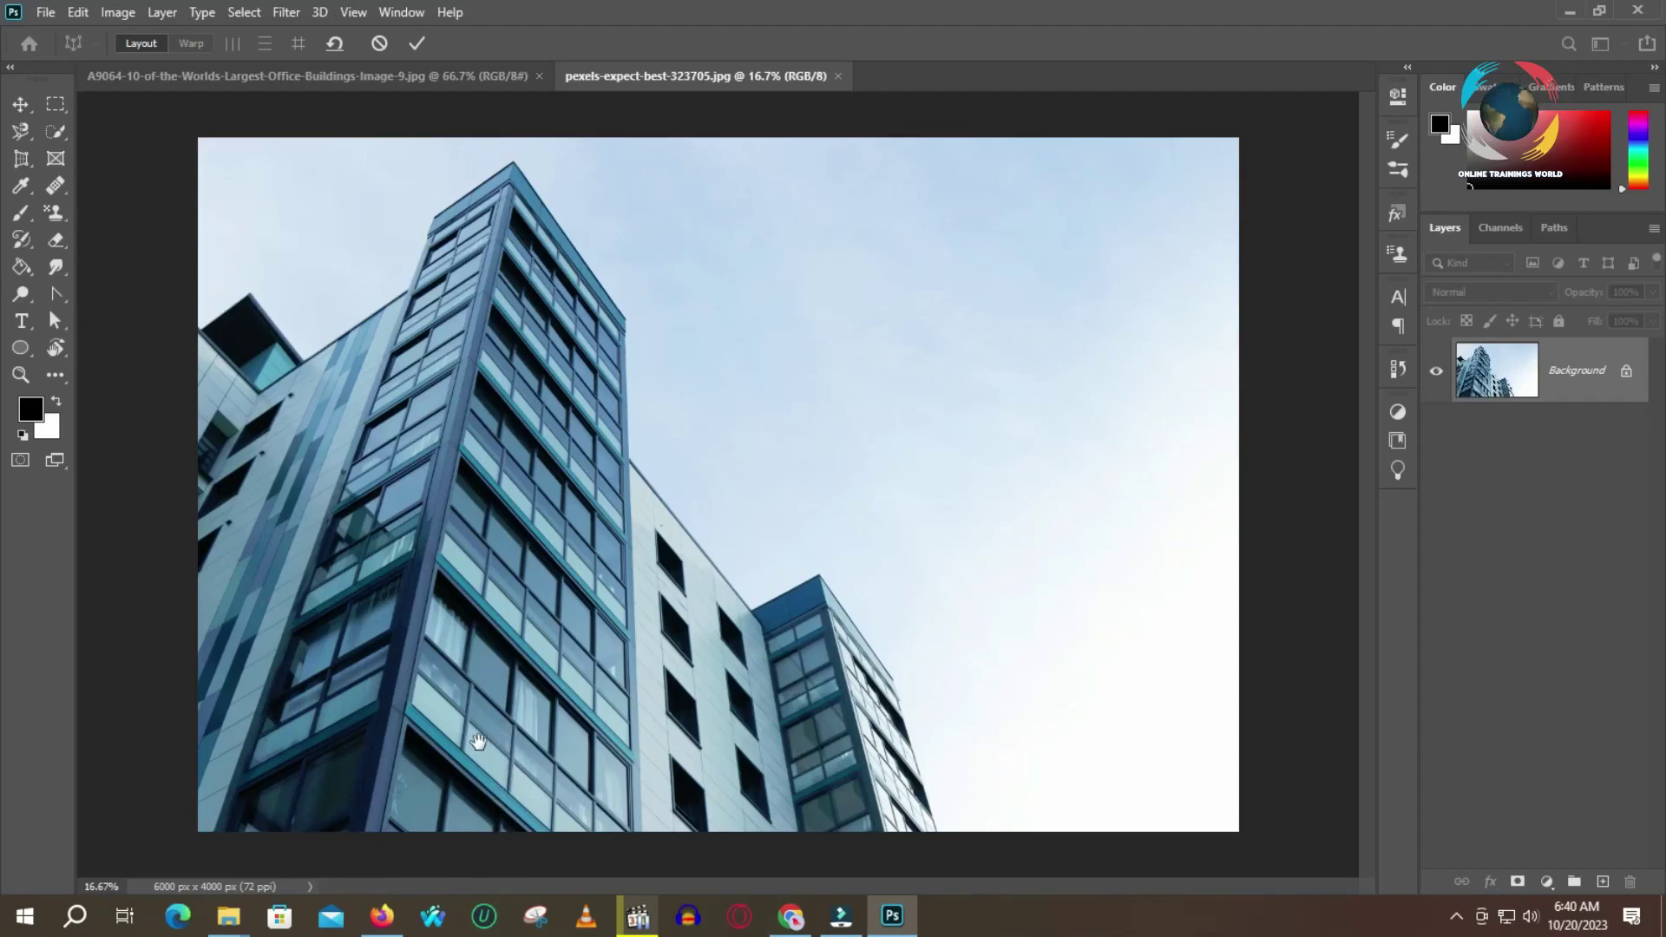
key(z)
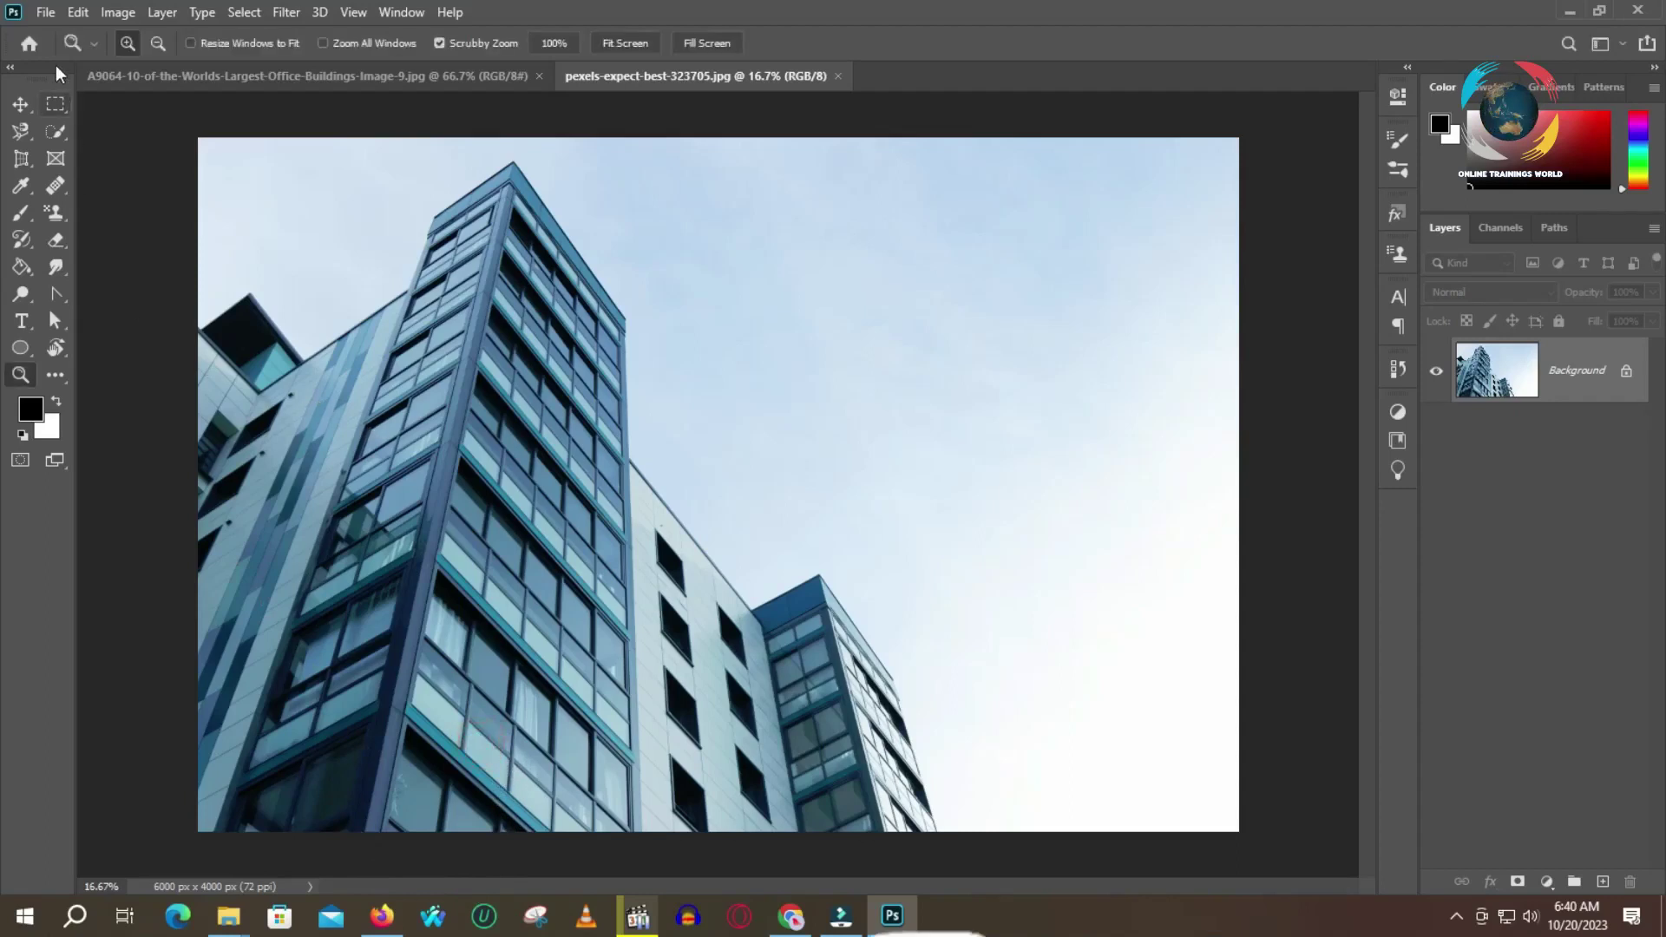
Step: Try to fit a Perspective Warp quad to the tall tower's right face, extending its lower outer corner below the canvas, and cancel it
click(78, 12)
click(182, 441)
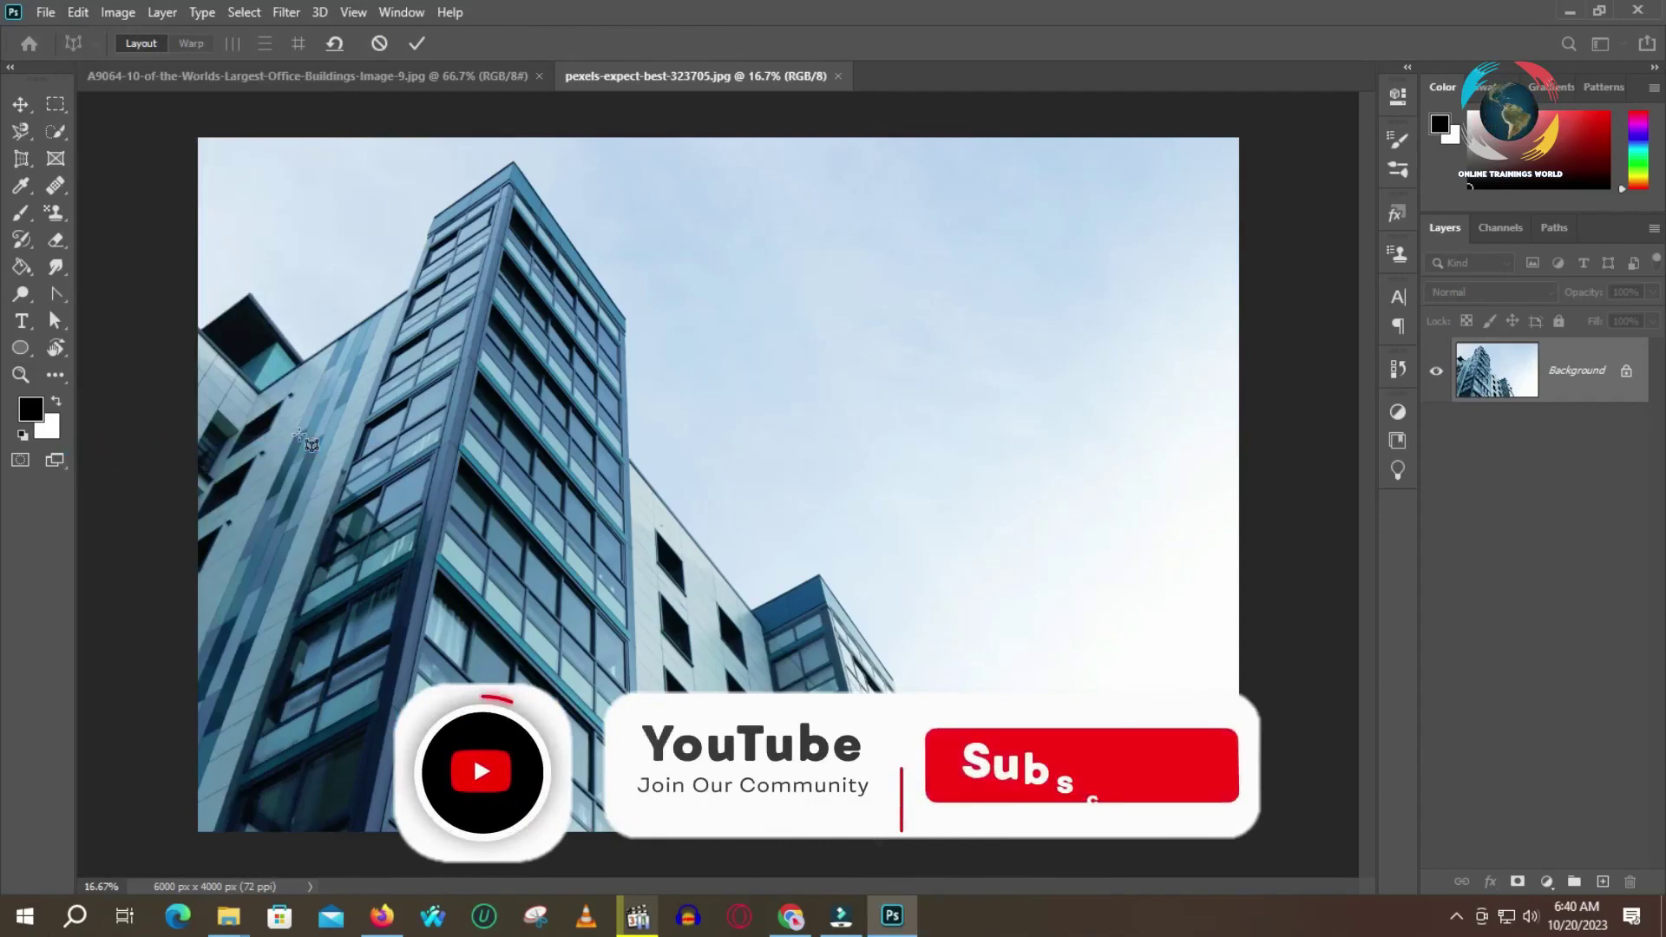
click(515, 163)
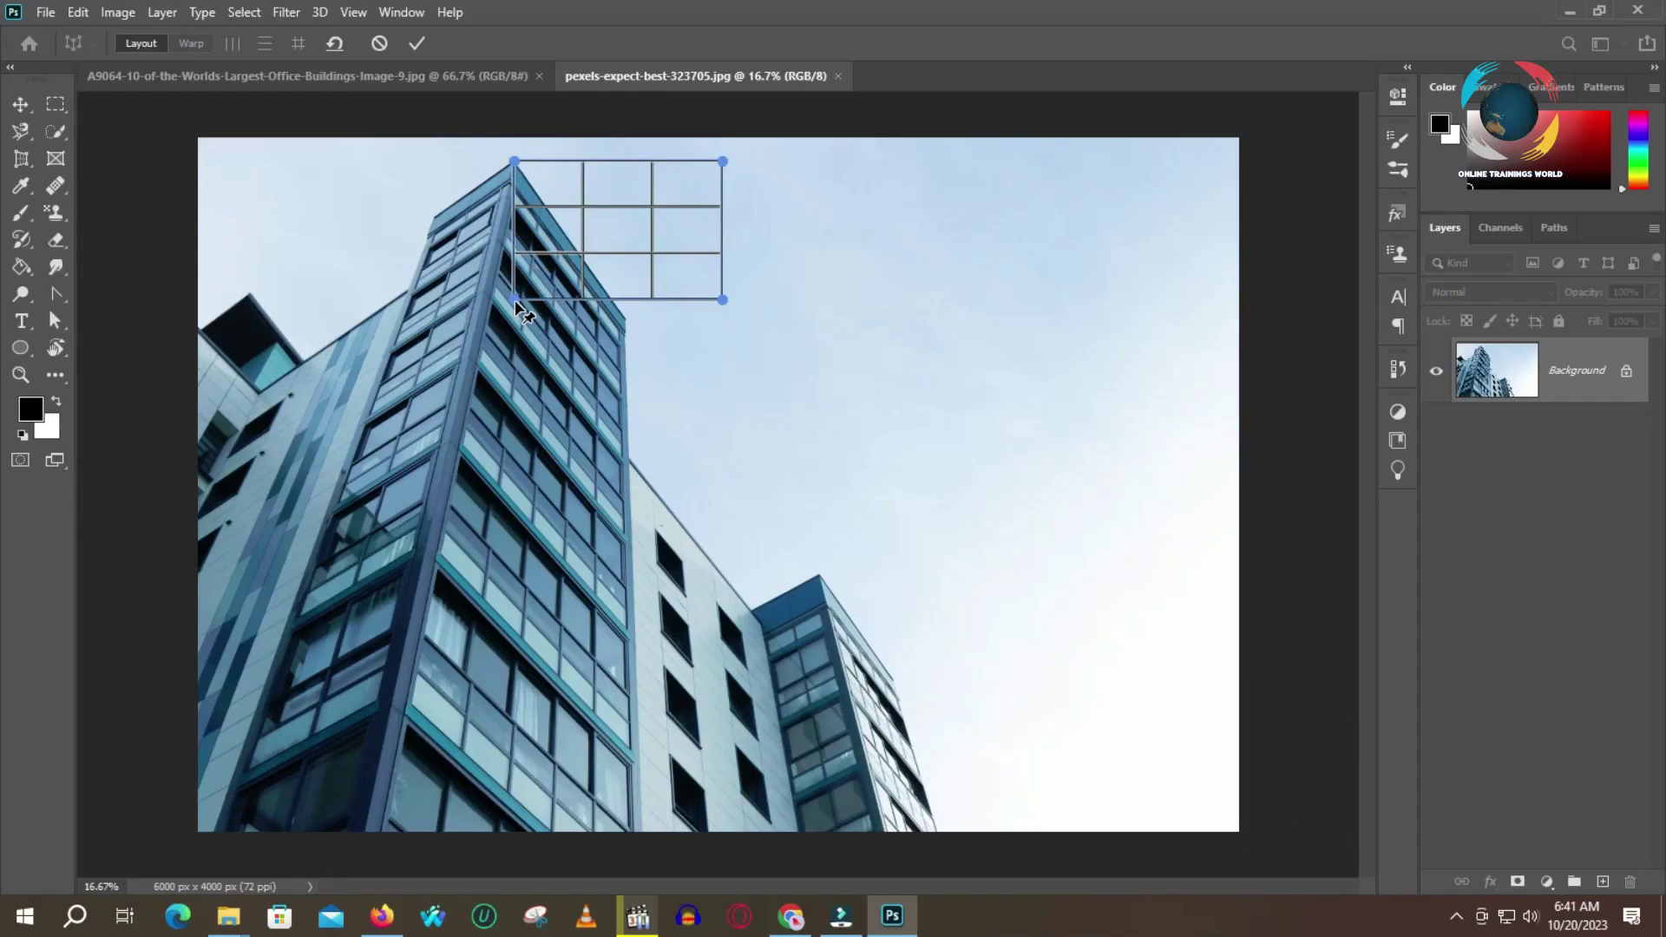
drag(515, 300, 366, 834)
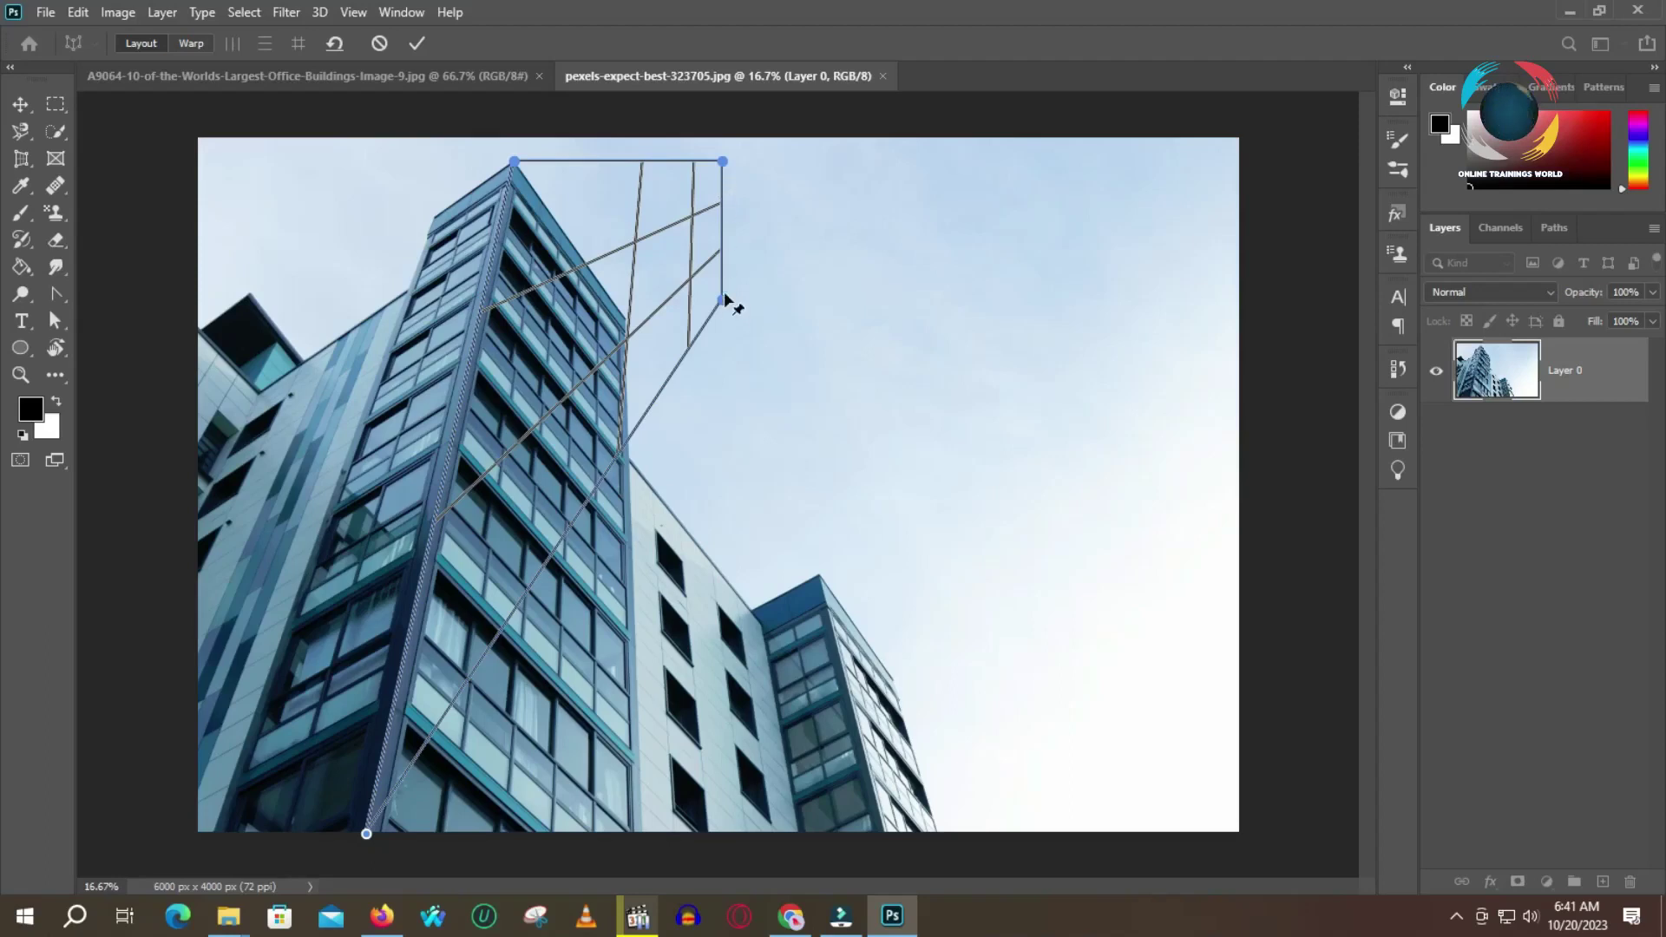
drag(724, 301, 643, 836)
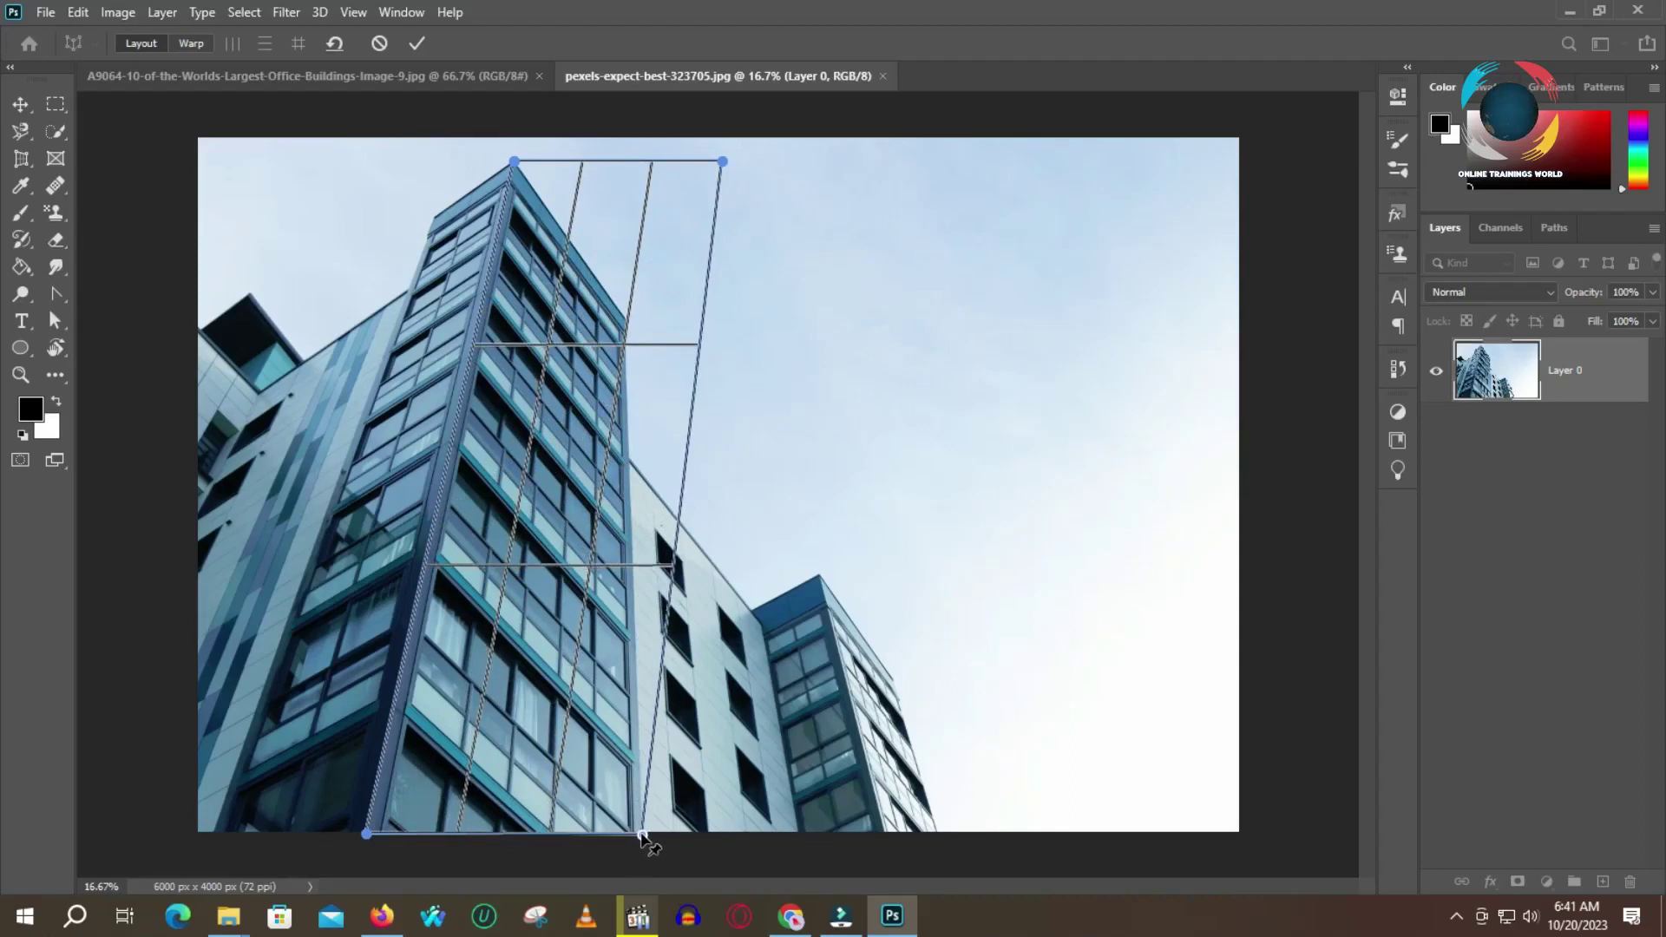
drag(722, 163, 627, 322)
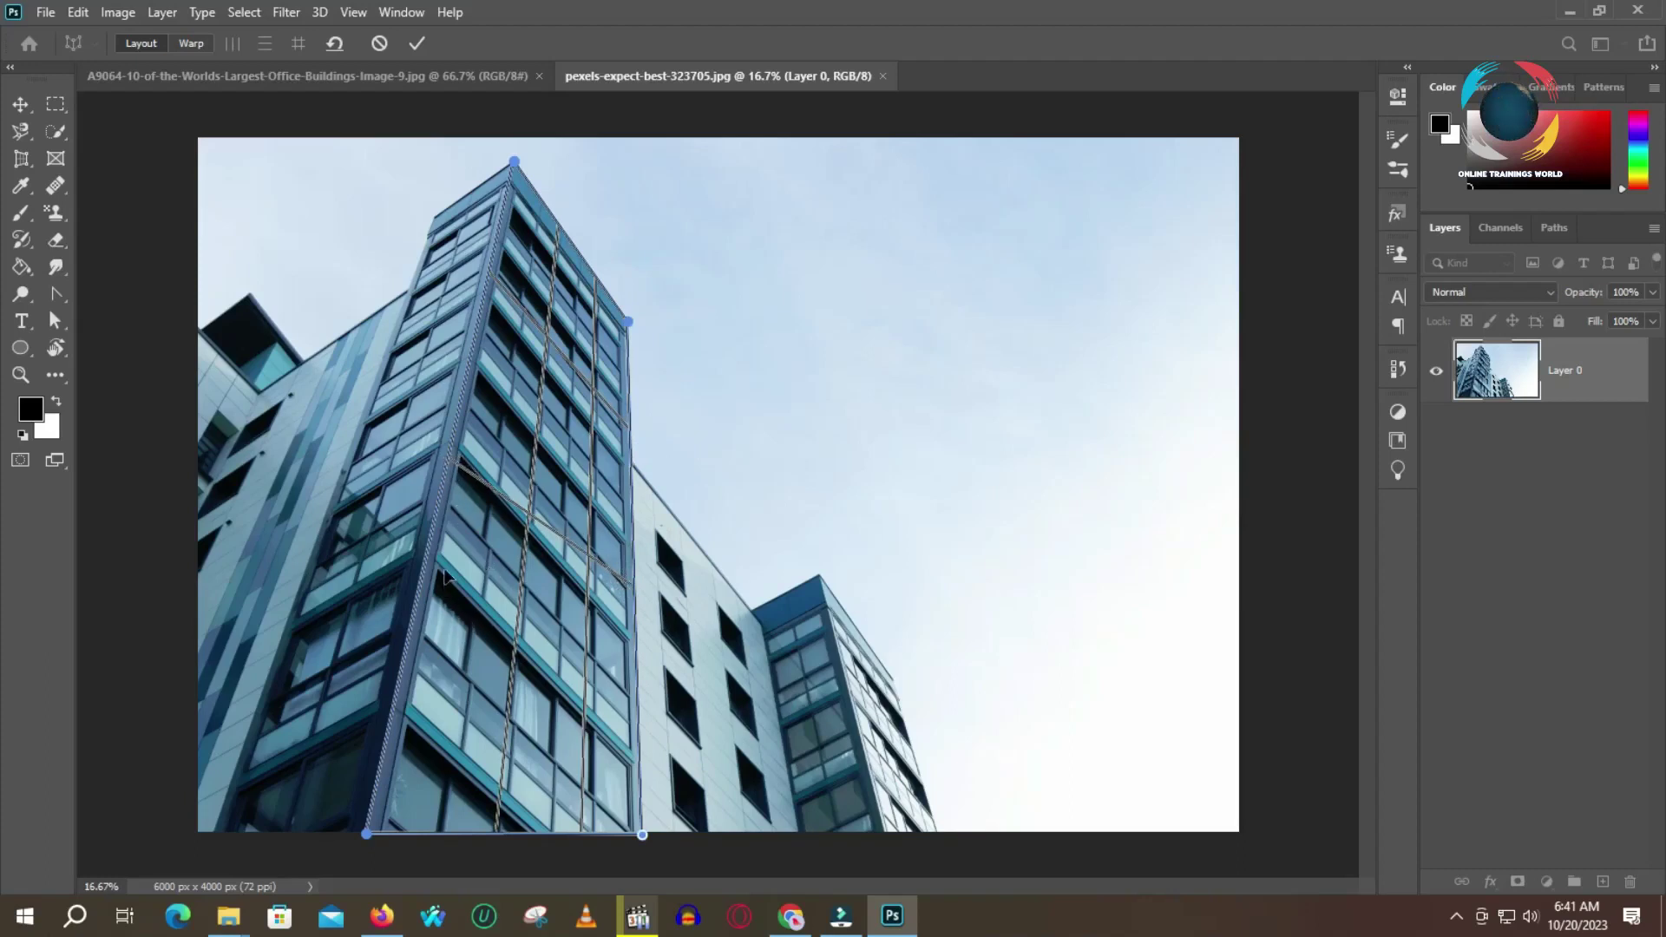
drag(642, 835, 637, 931)
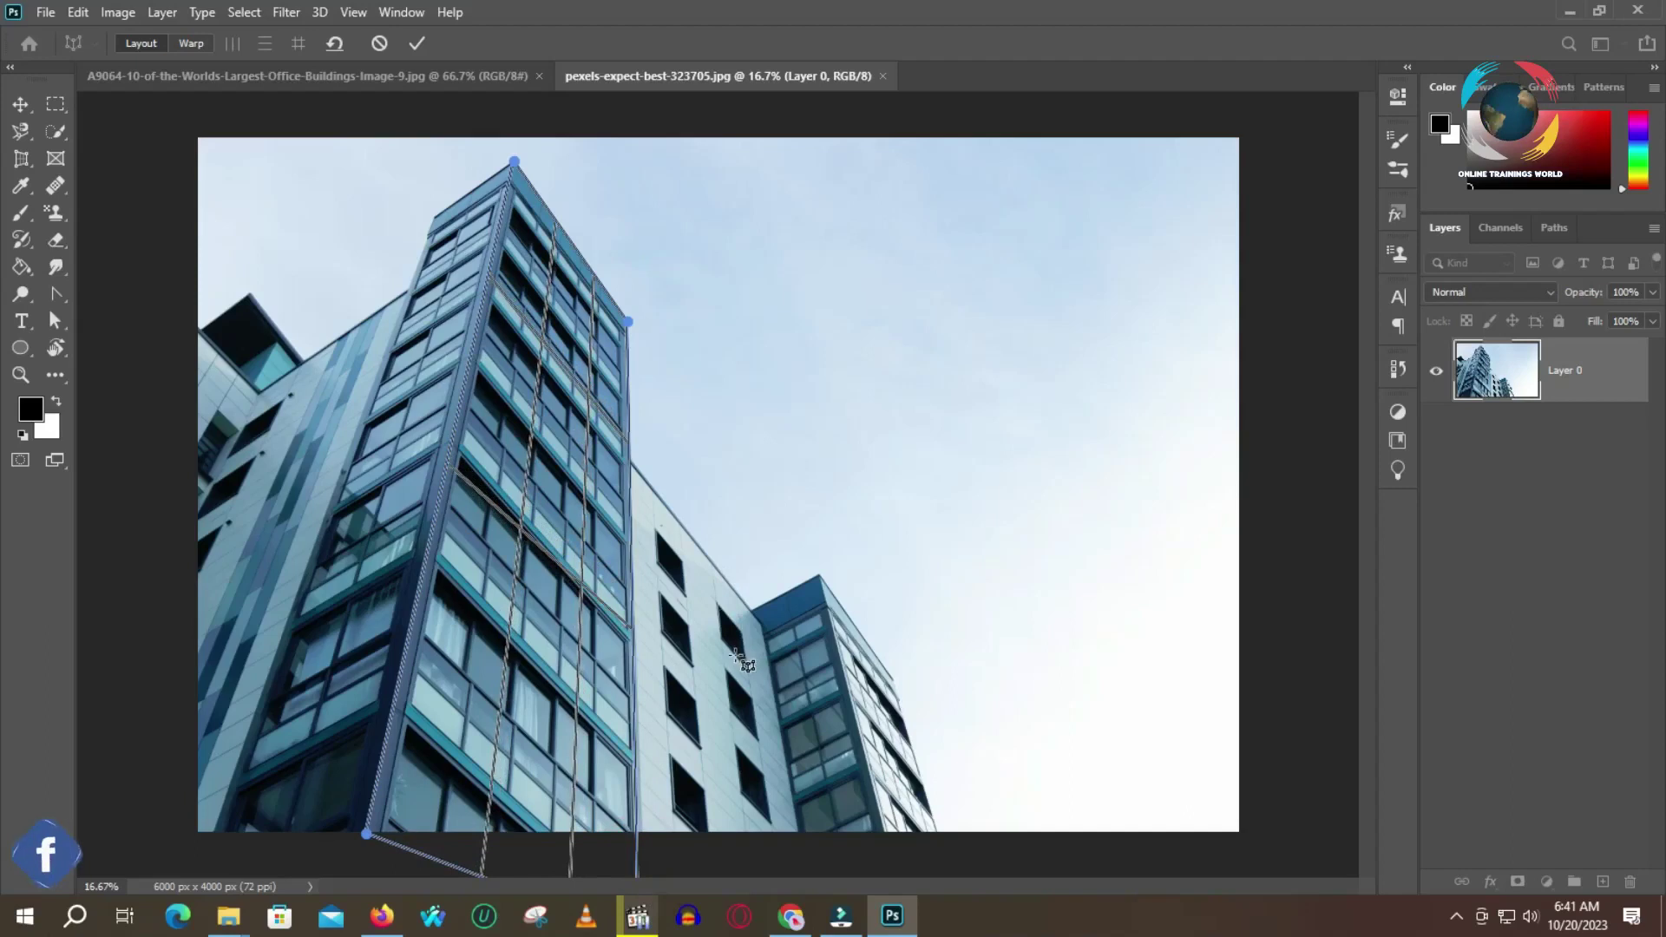
key(Escape)
key(z)
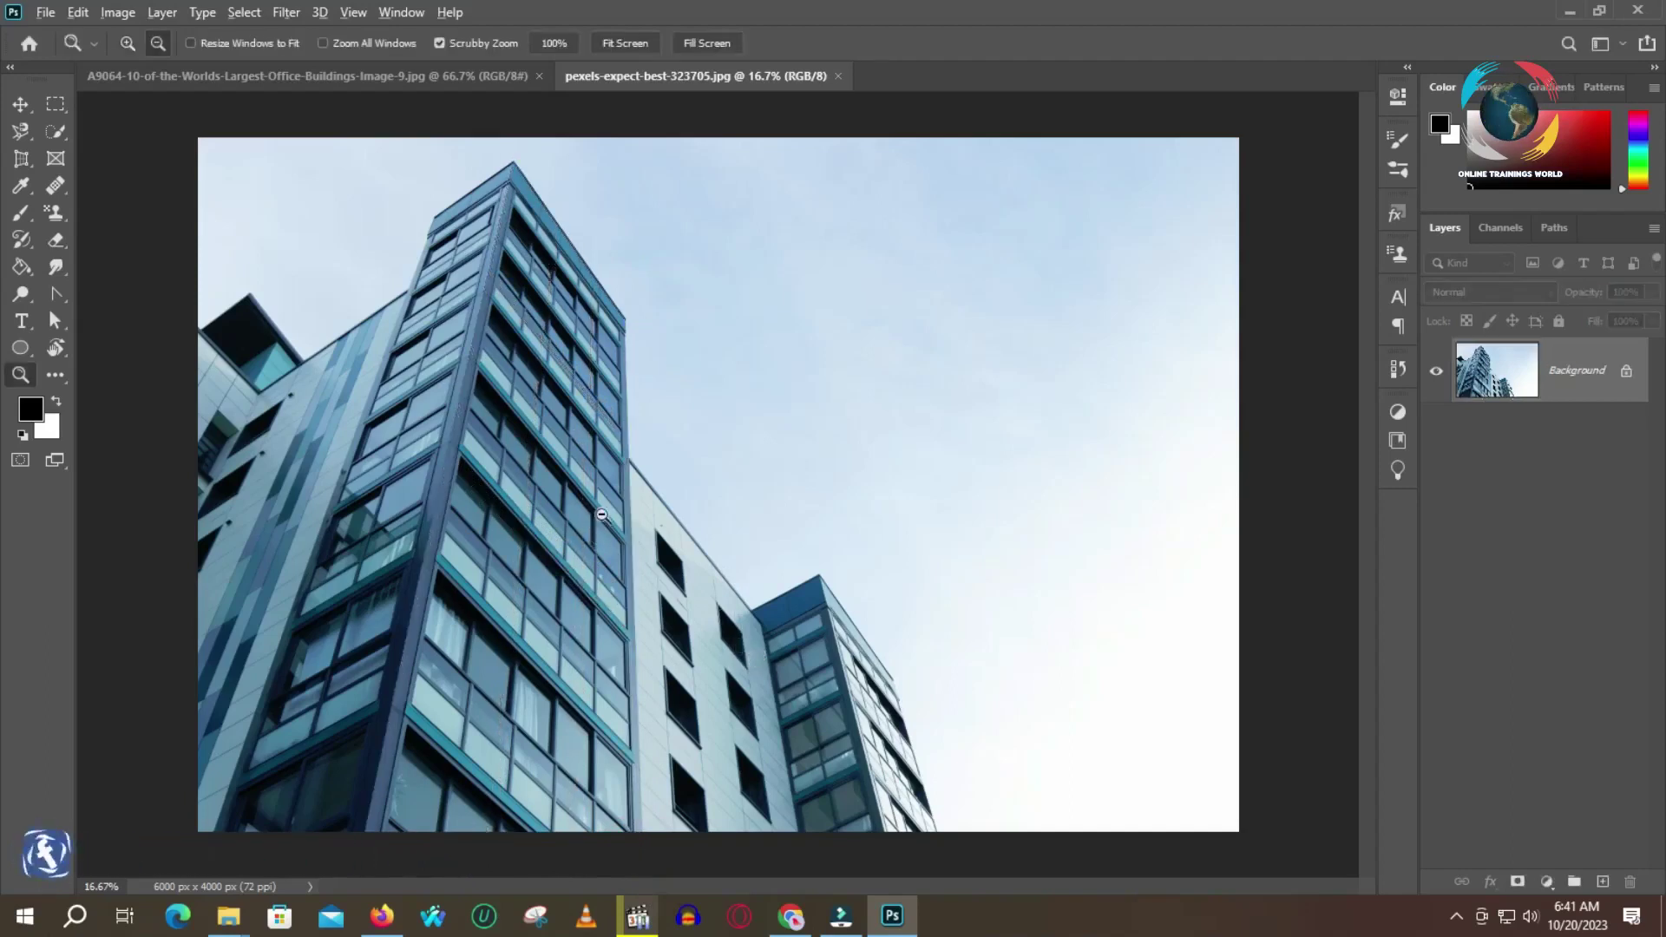
Step: Try a Perspective Warp quad on the tower's right face, with its lower outer corner well below the canvas, and commit it
alt+click(598, 517)
alt+click(628, 516)
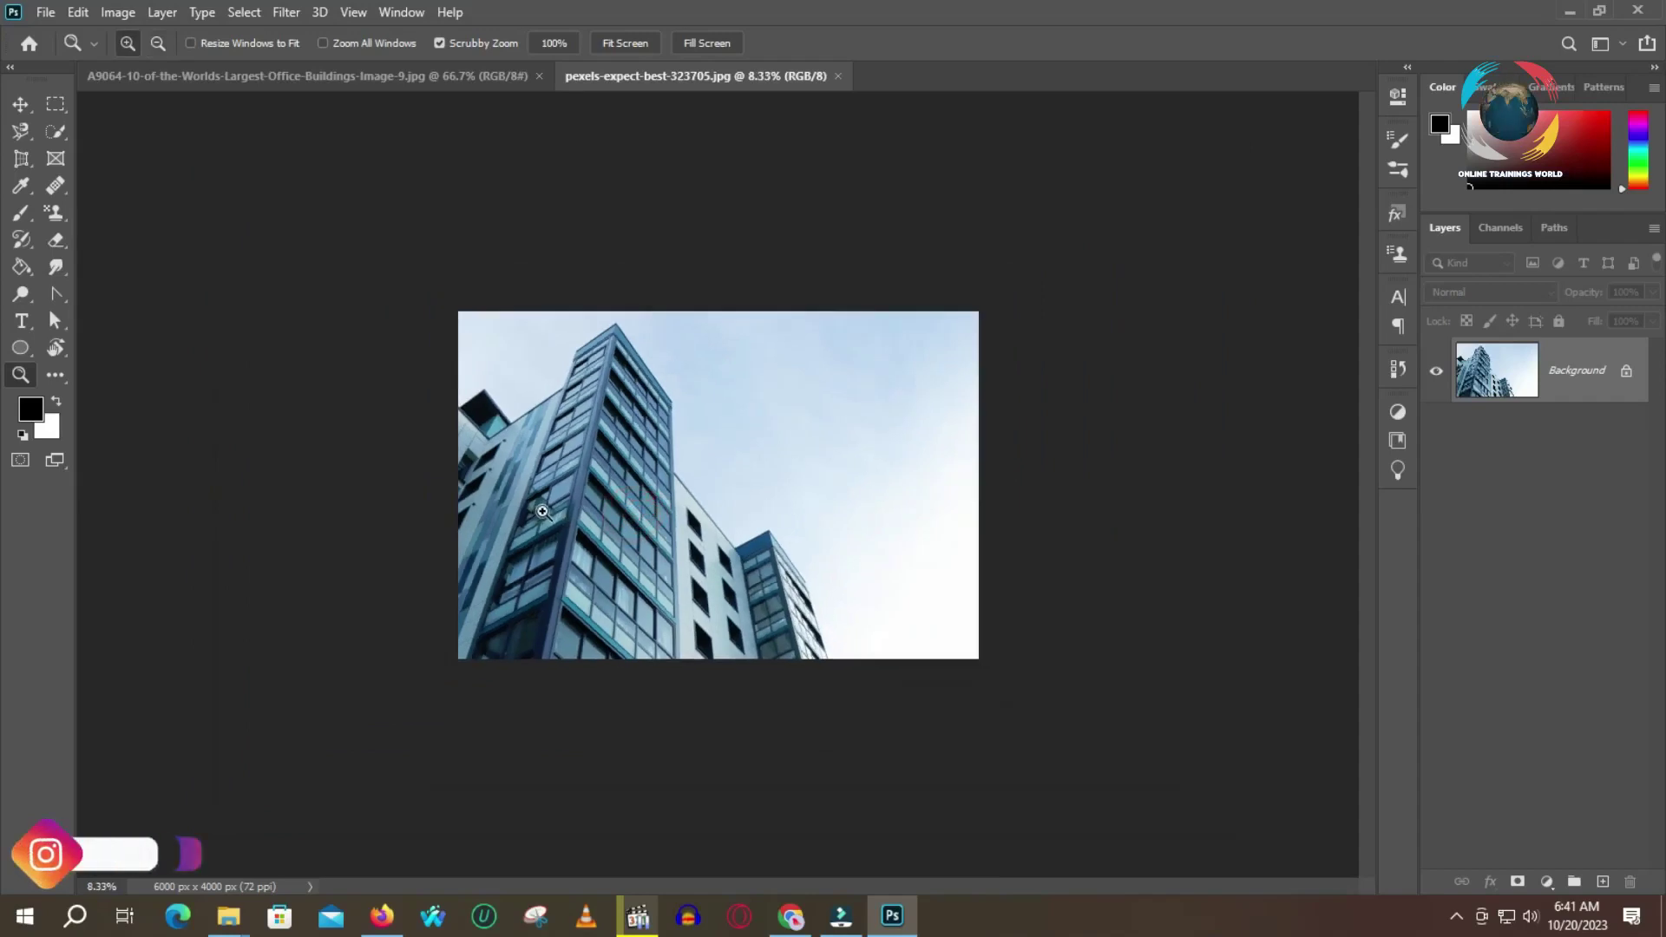
click(77, 12)
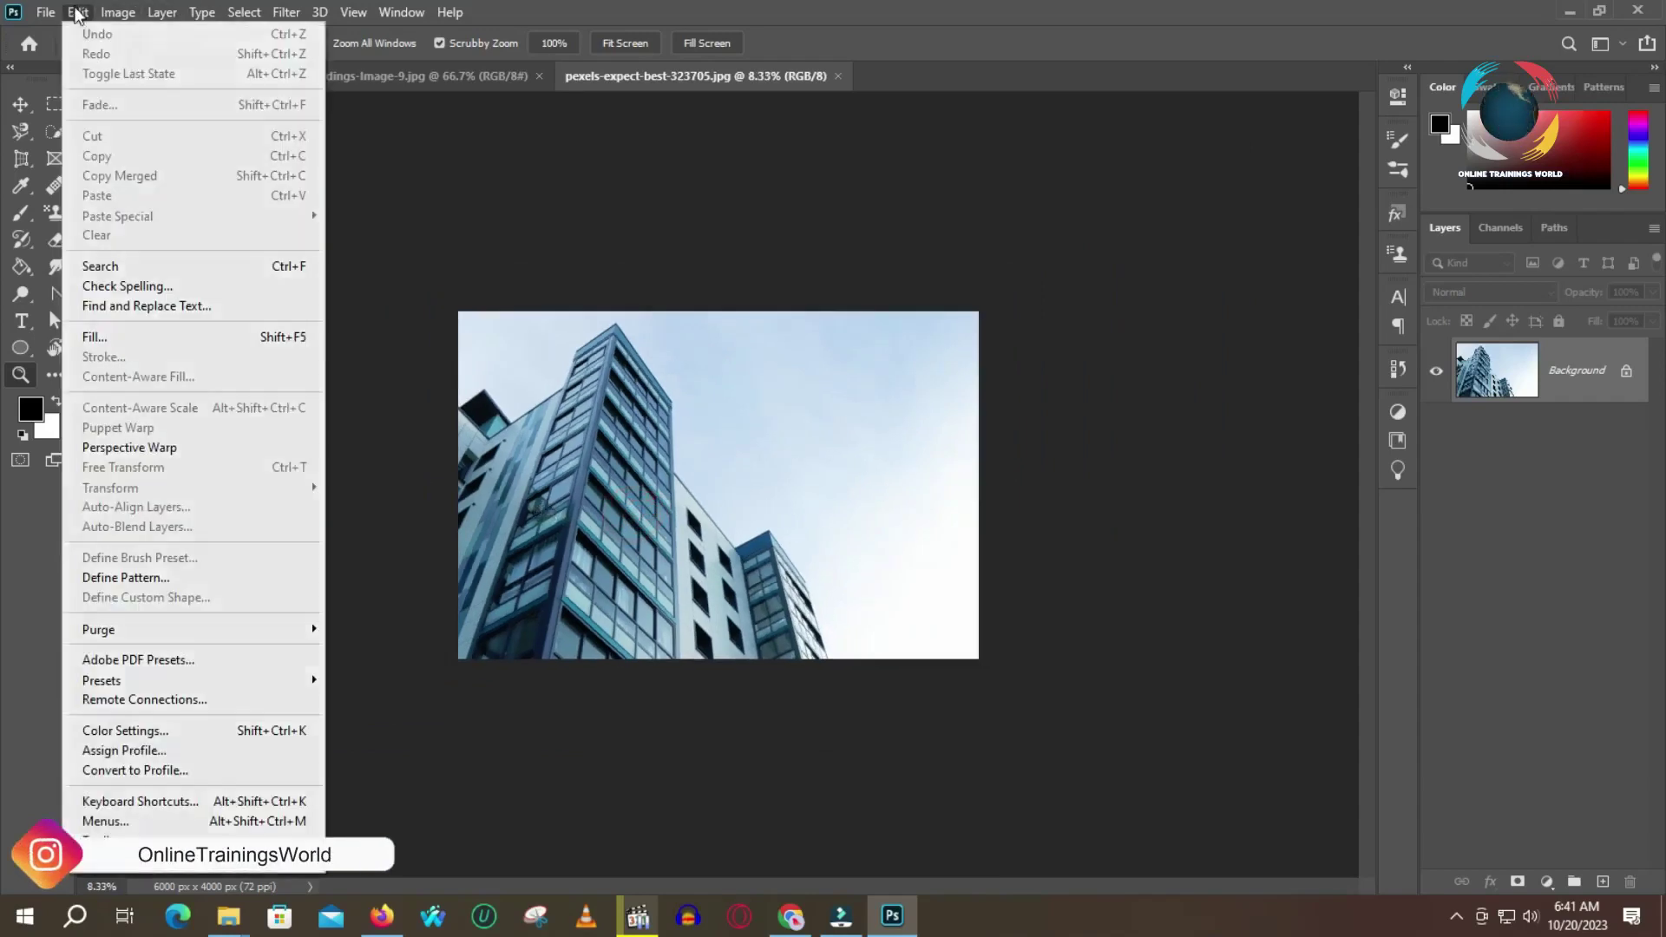
click(130, 447)
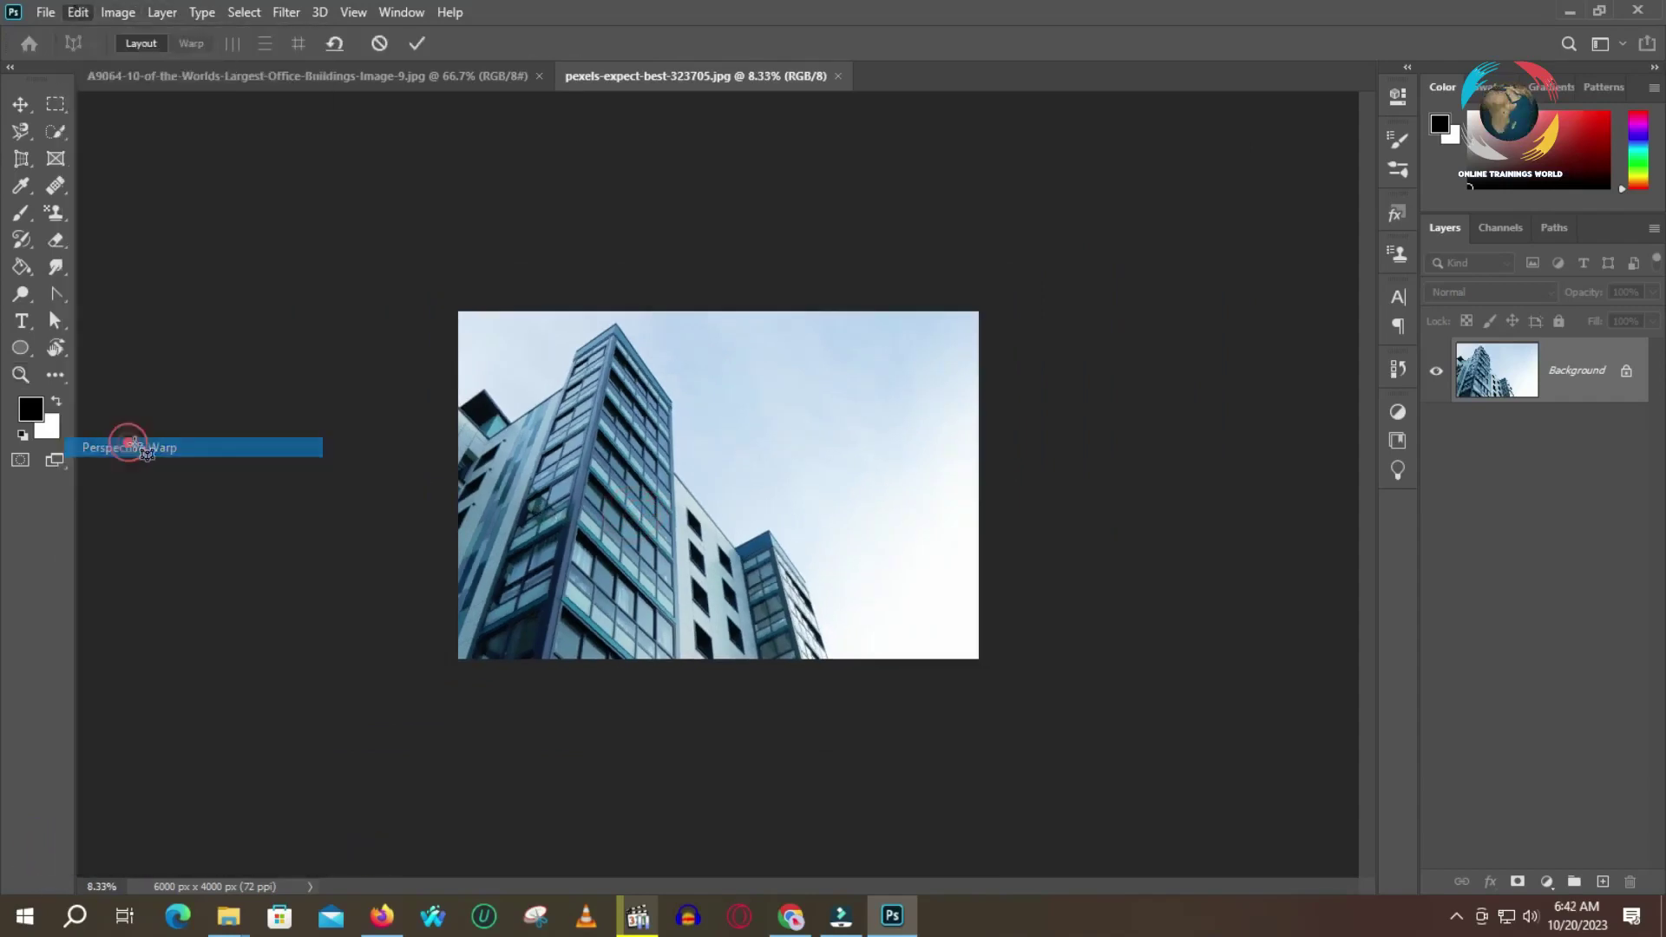
click(615, 324)
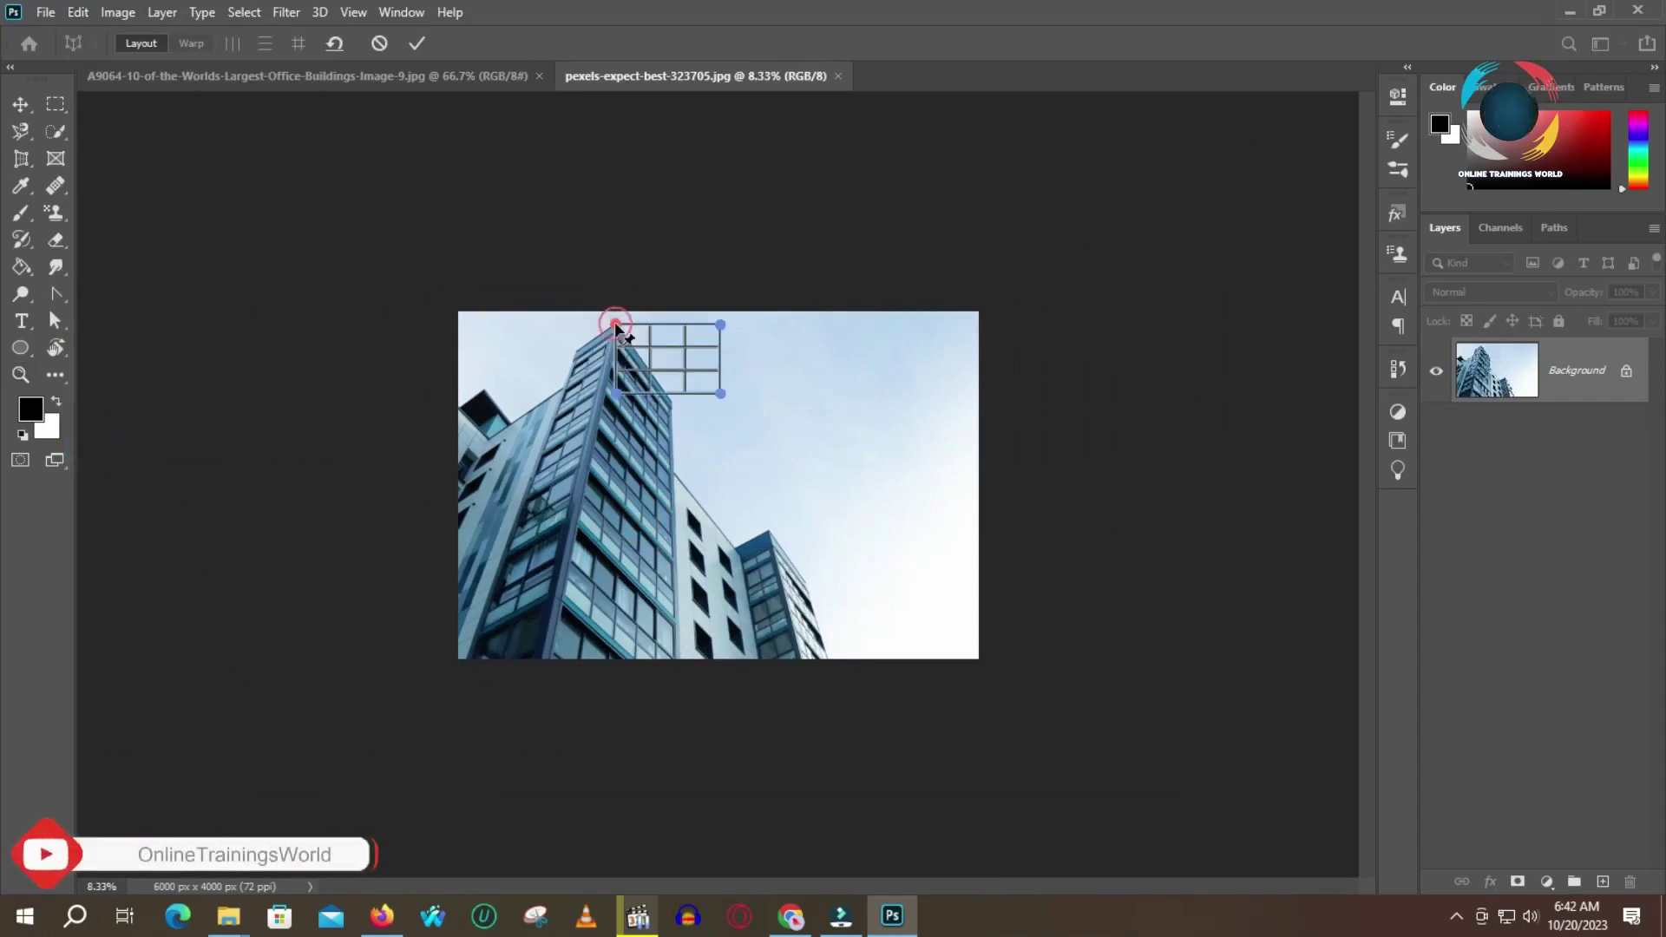
drag(616, 393, 543, 664)
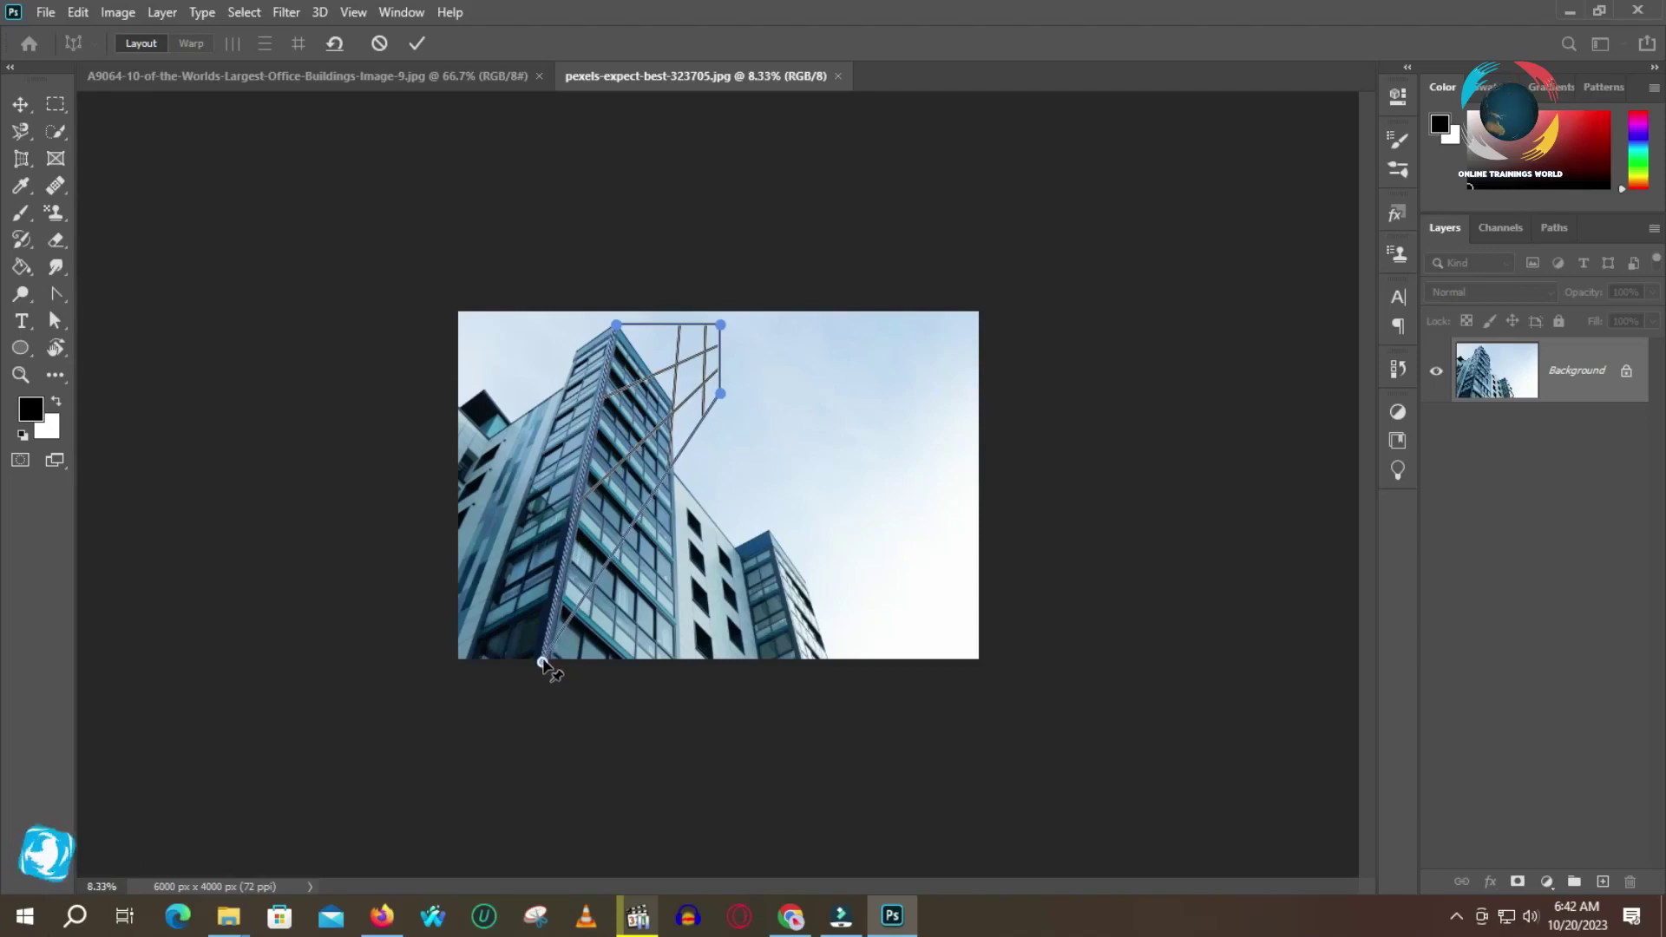
drag(720, 393, 677, 660)
drag(720, 326, 674, 404)
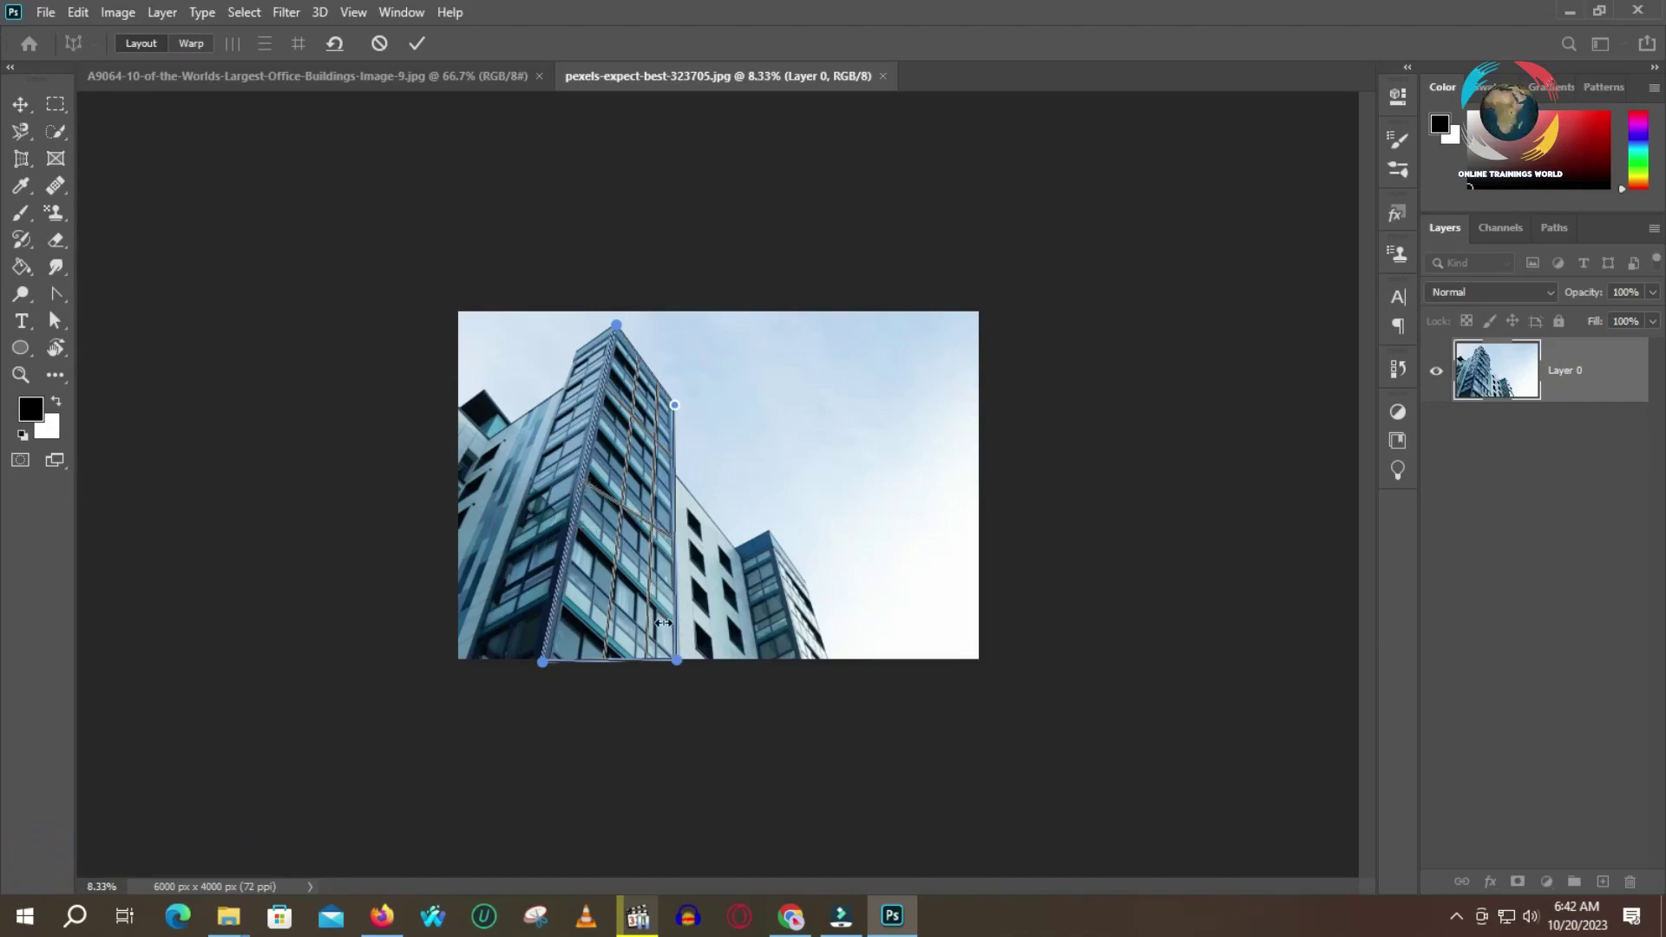
drag(677, 662, 672, 764)
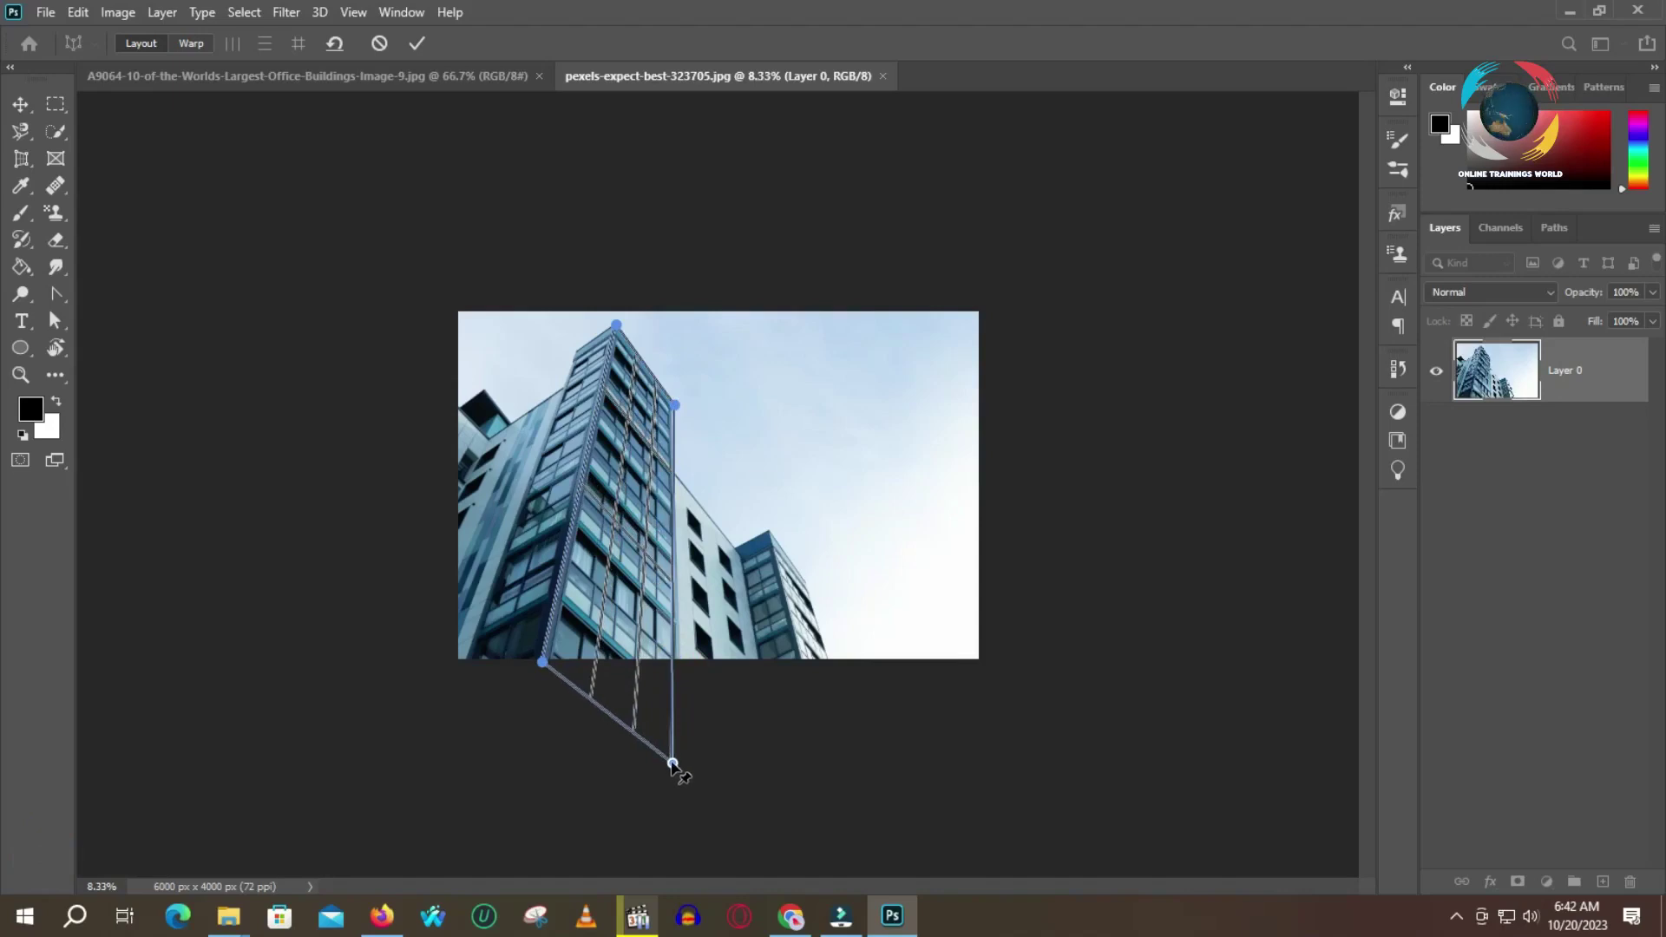
drag(672, 763, 674, 767)
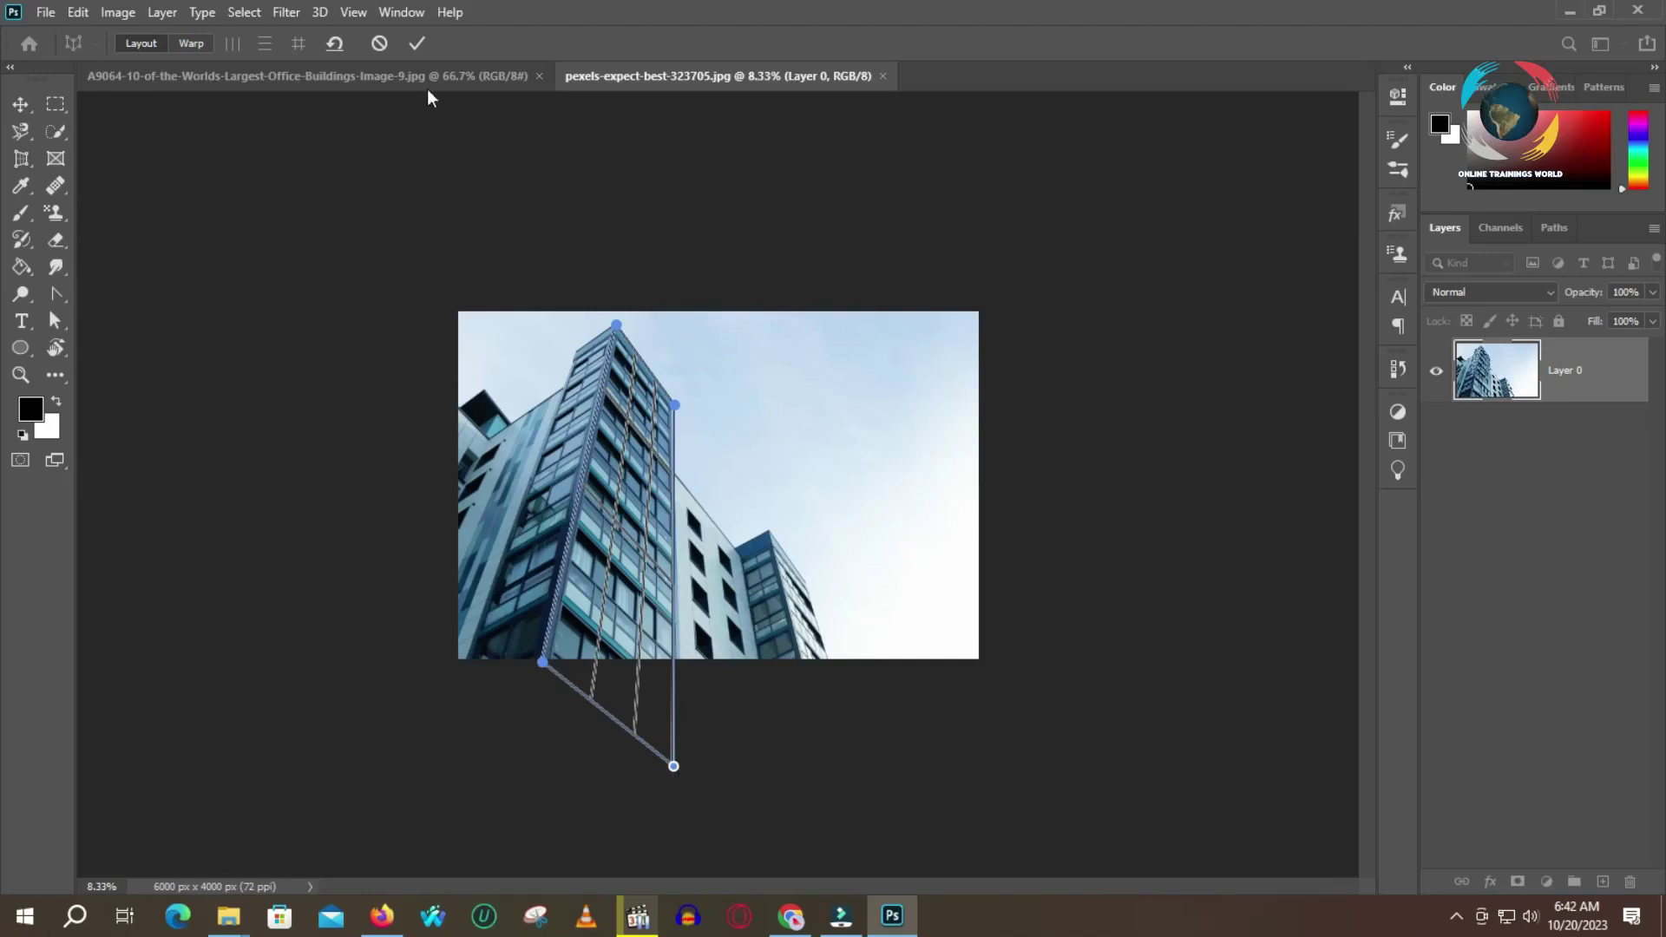
click(417, 44)
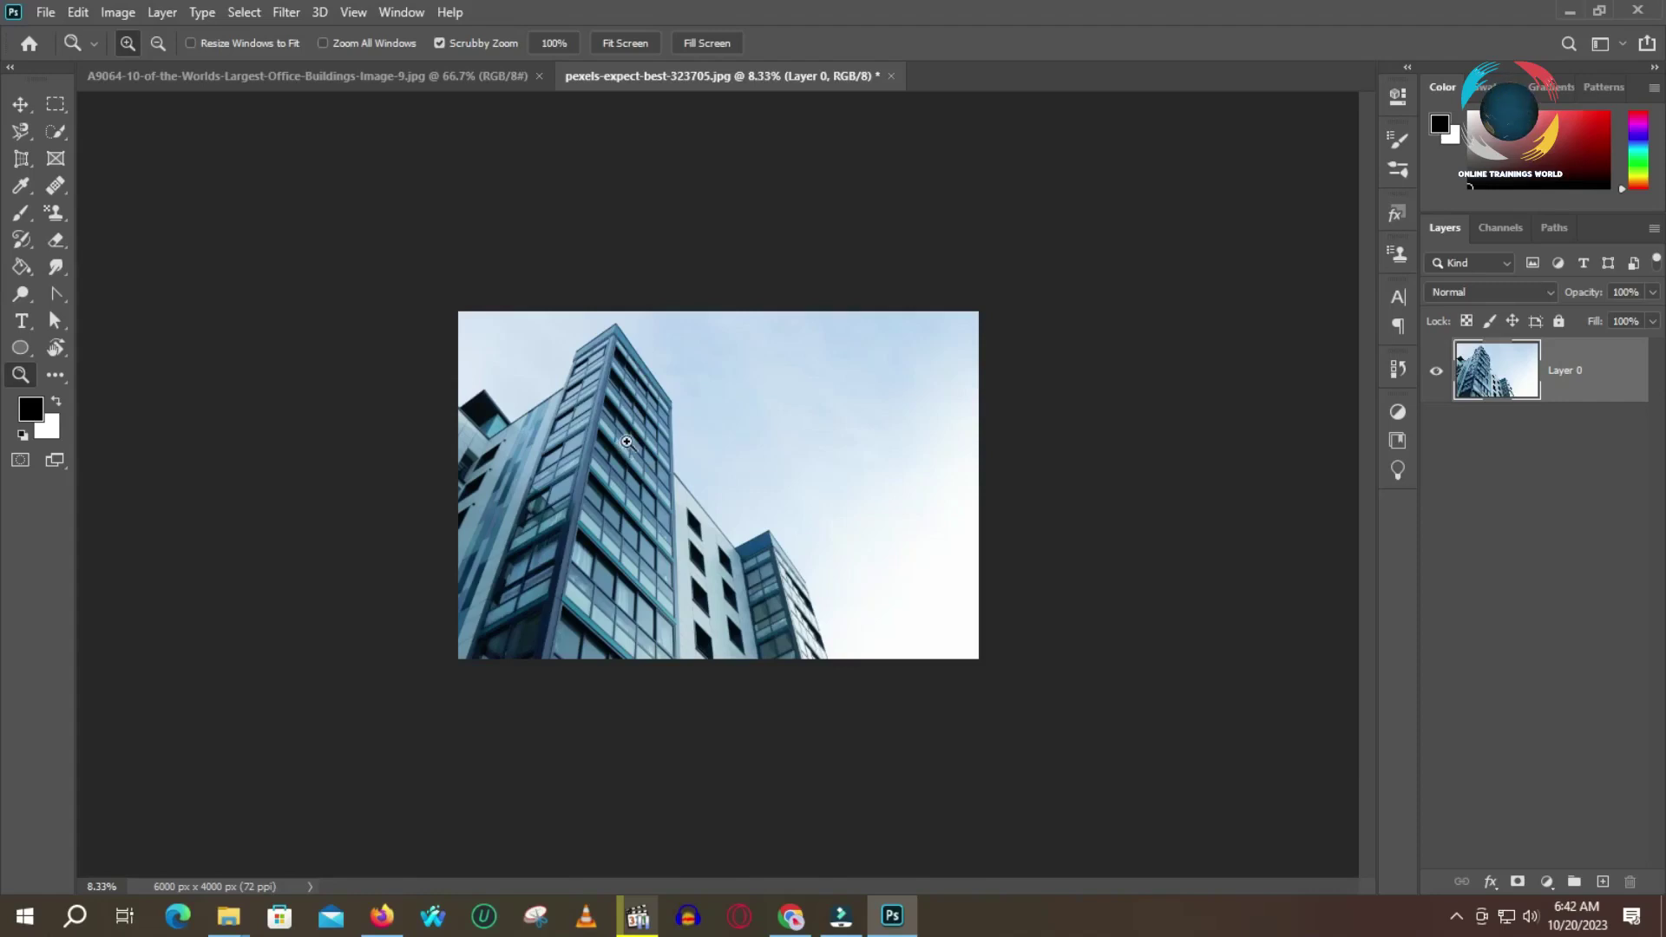
Step: Start Perspective Warp and fit a quad to the tower's right face, extending its lower outer corner below the canvas
click(78, 12)
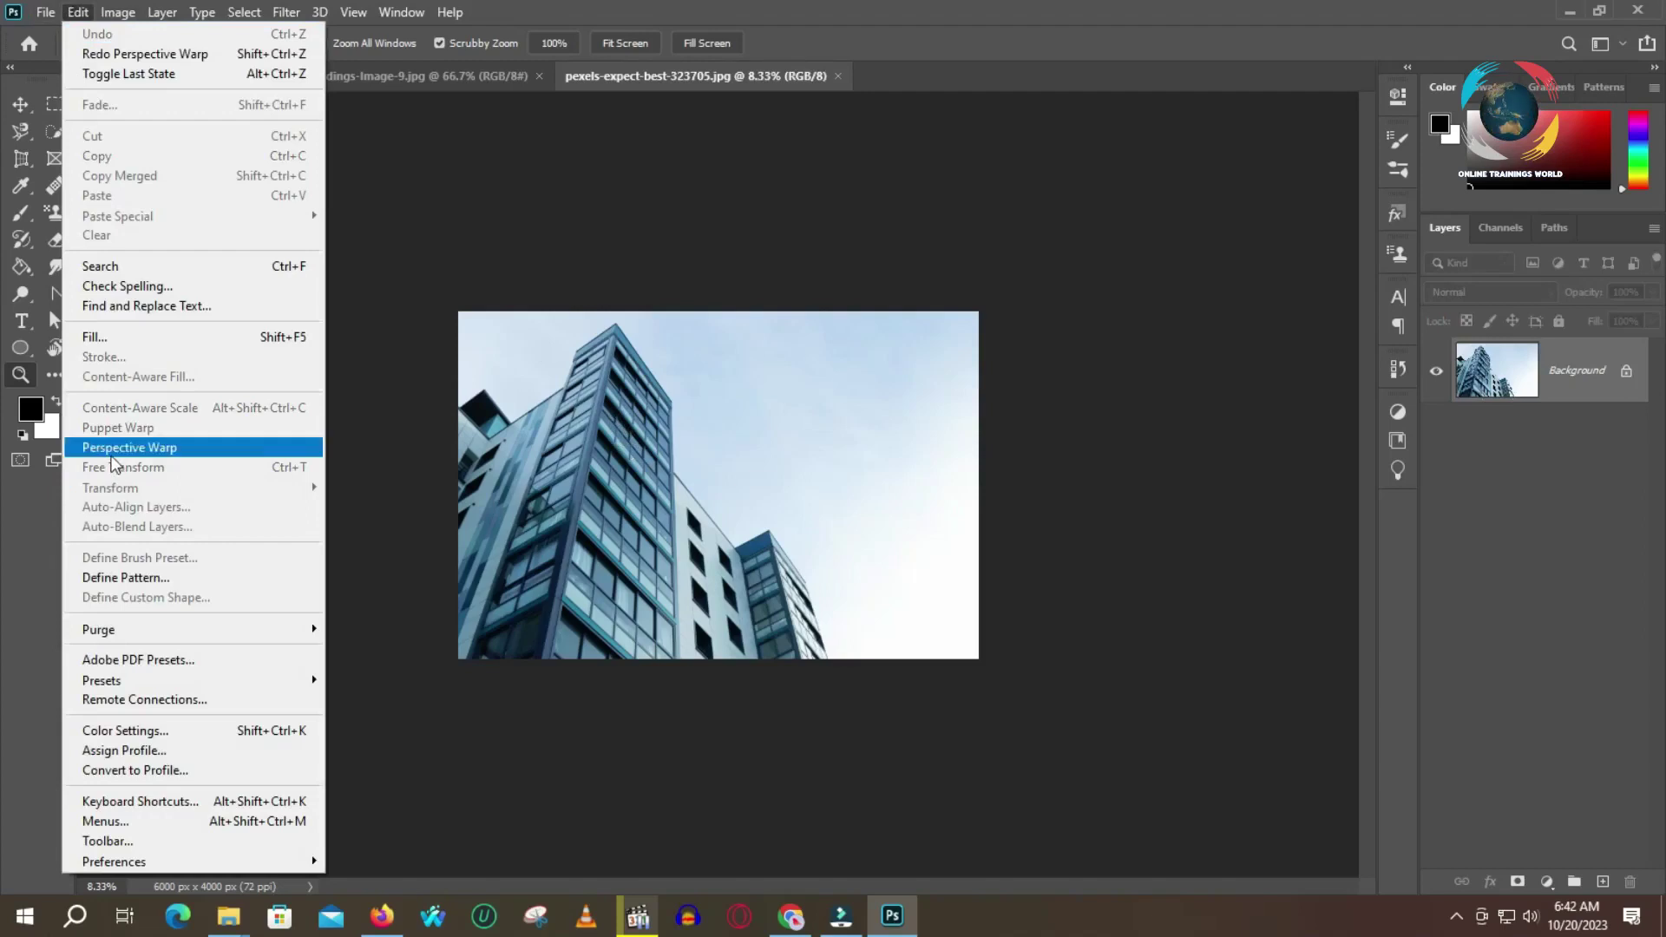
click(129, 448)
mouse_move(572, 327)
mouse_down()
mouse_move(618, 649)
mouse_move(568, 653)
mouse_move(683, 684)
mouse_move(550, 663)
mouse_up()
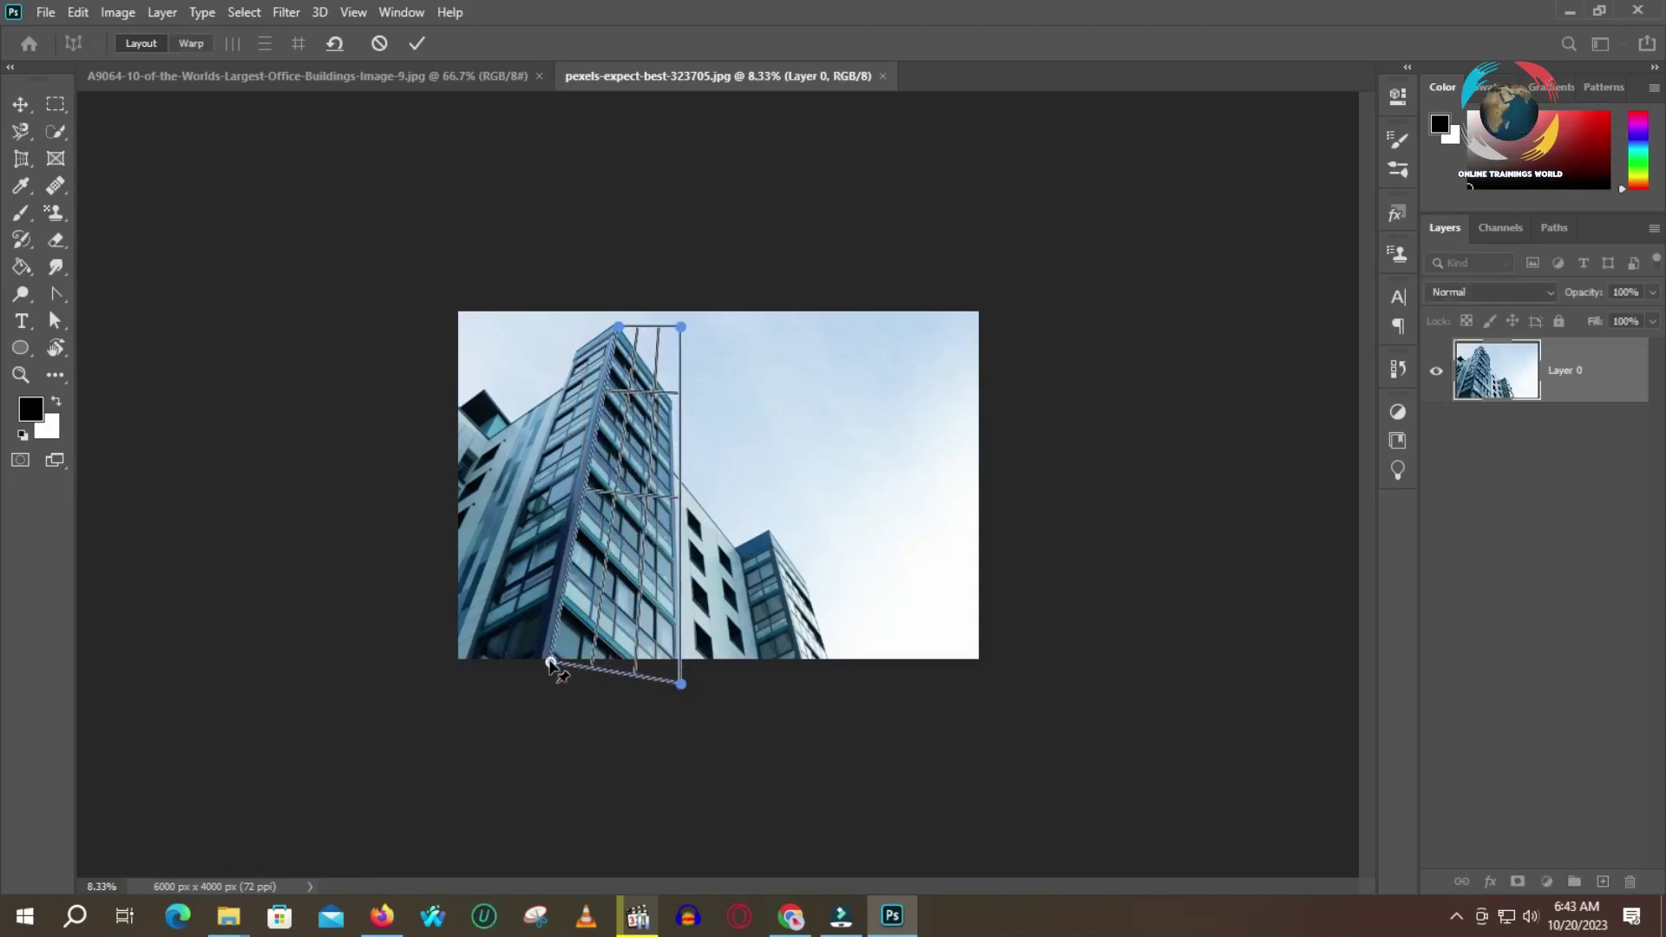
drag(681, 329, 671, 404)
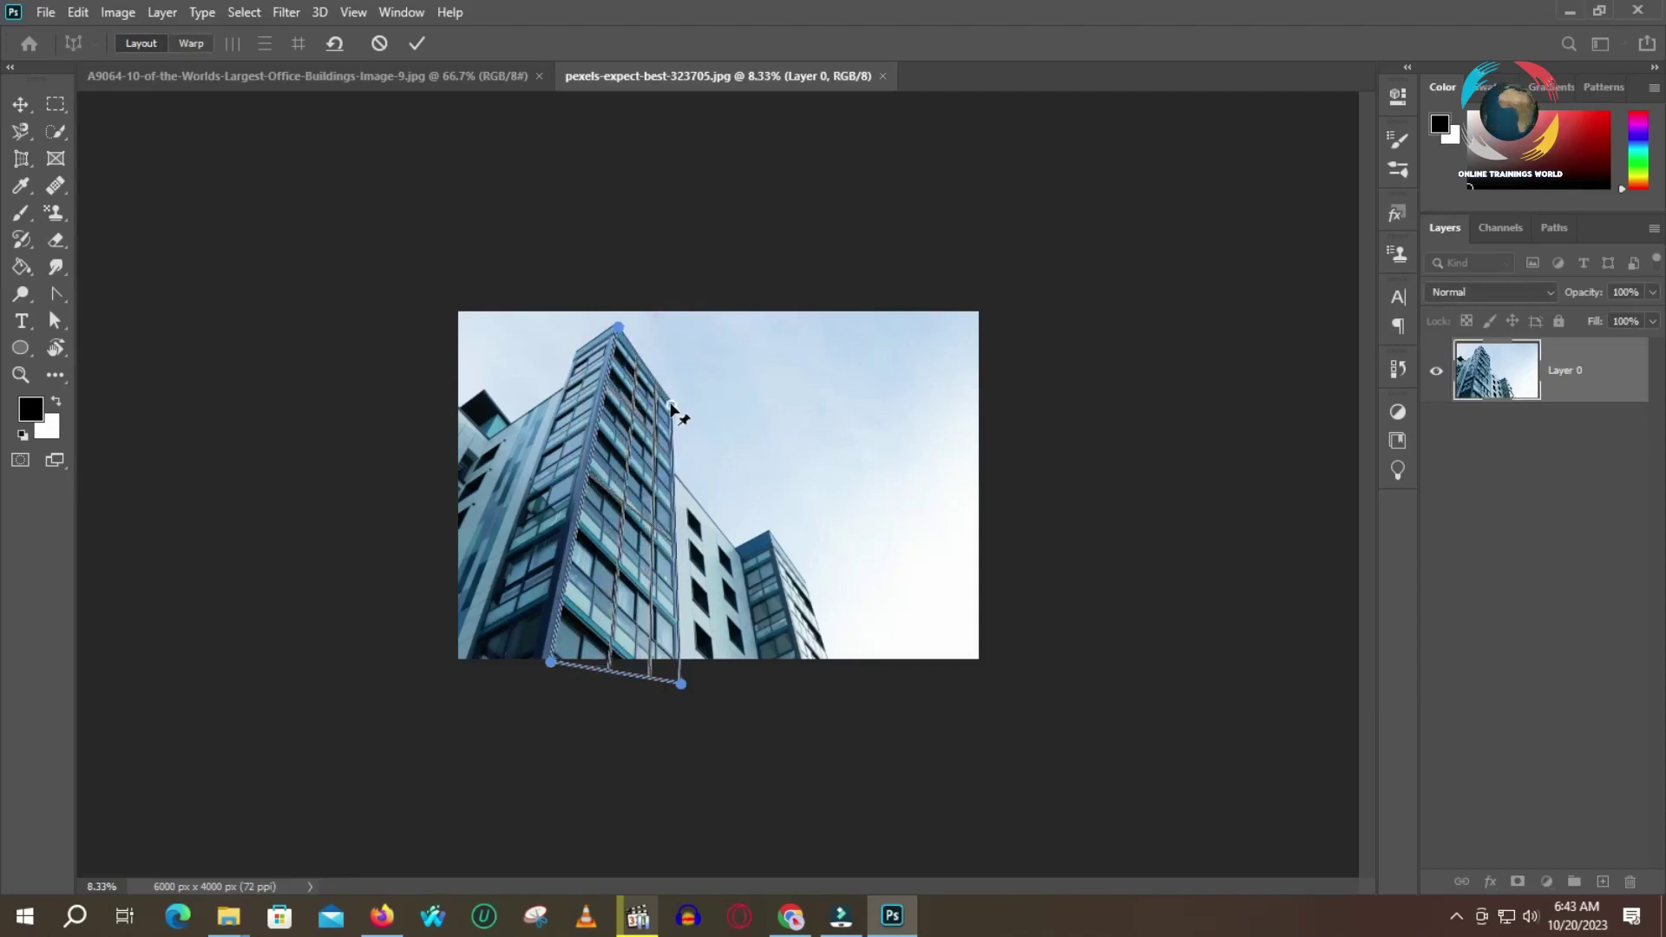
drag(682, 686, 677, 754)
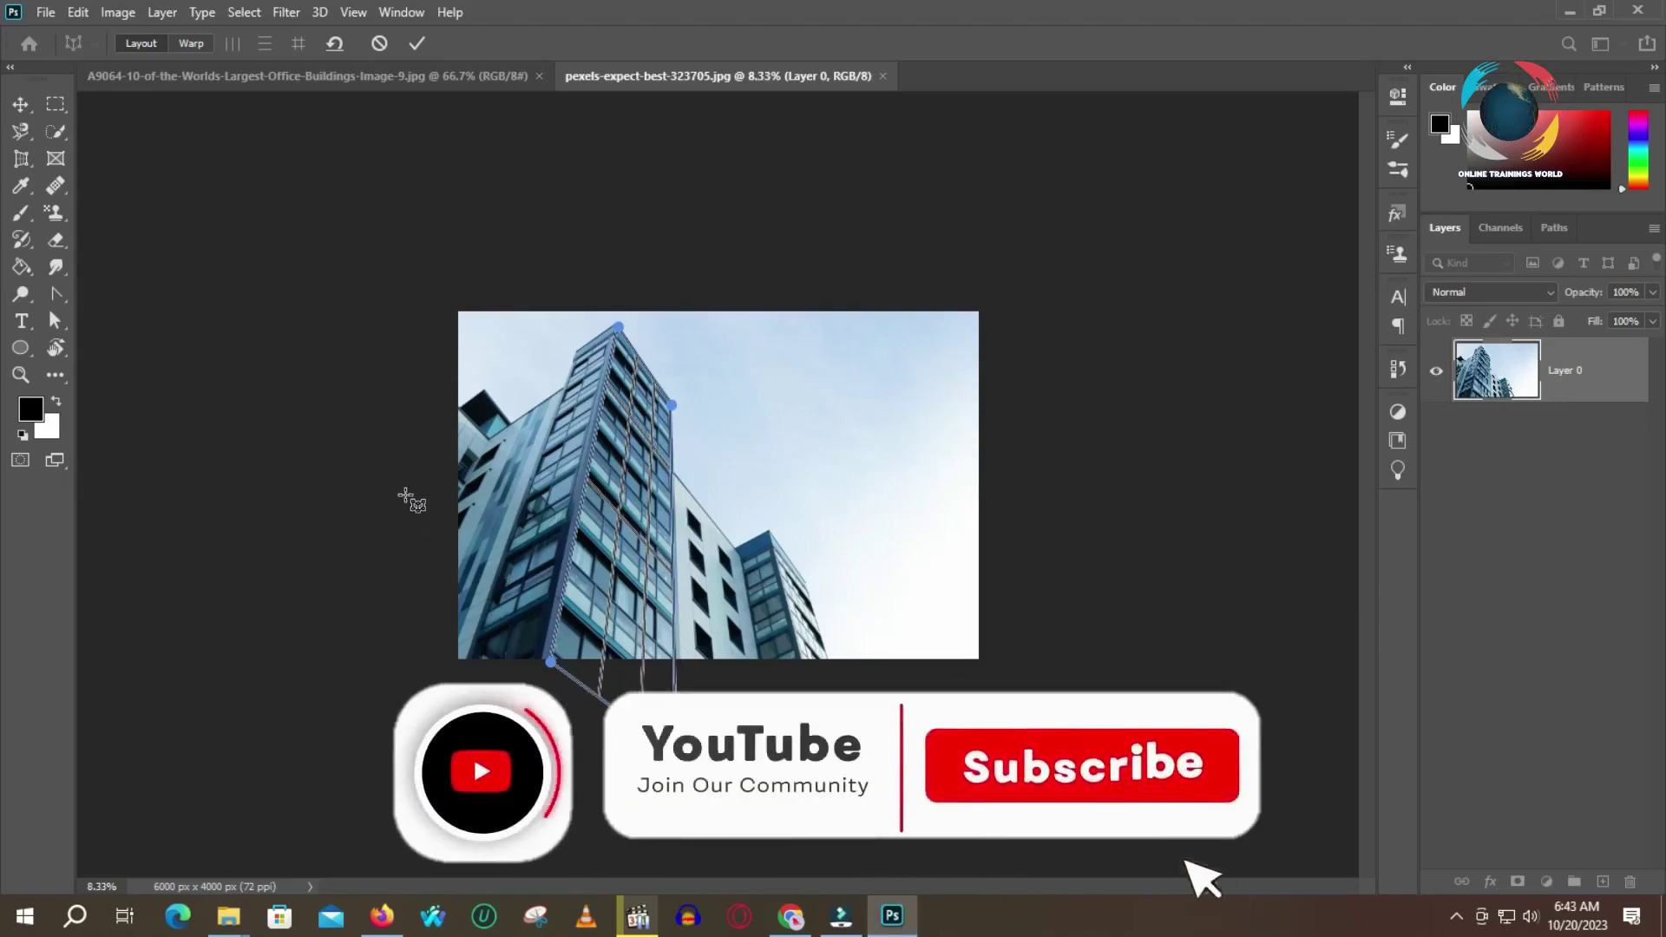
Step: Add a second quad joined along the tower's front edge and fit it to the left face, extending its lower outer corner below the canvas
click(572, 352)
click(573, 385)
drag(573, 351, 470, 657)
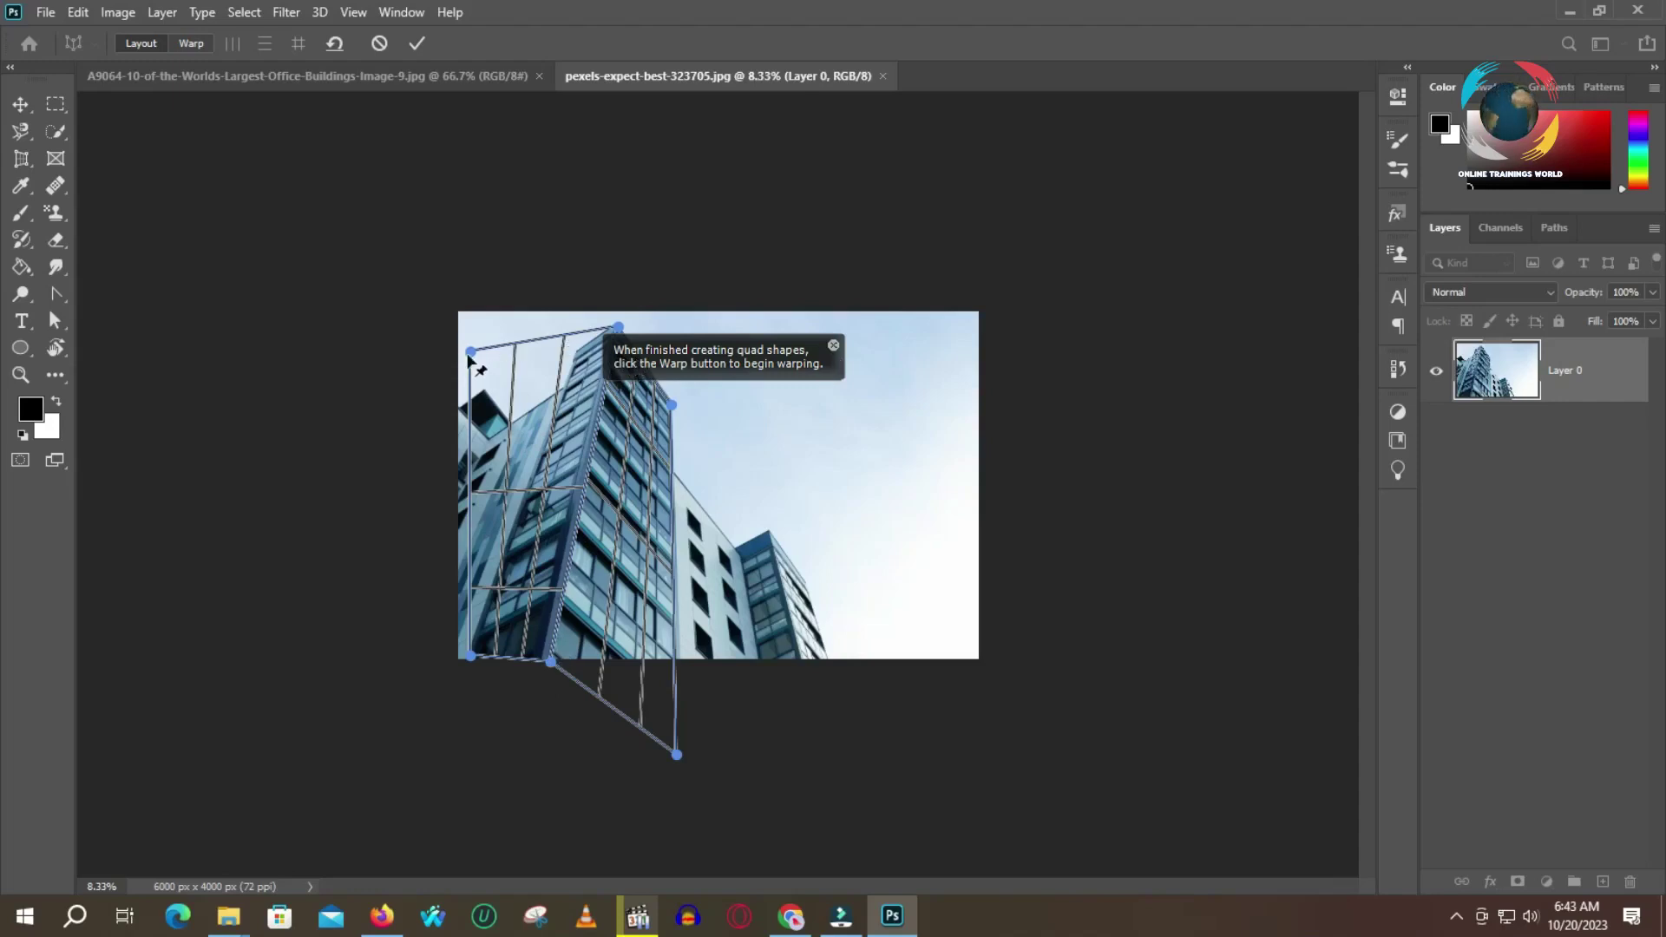
drag(471, 352, 577, 356)
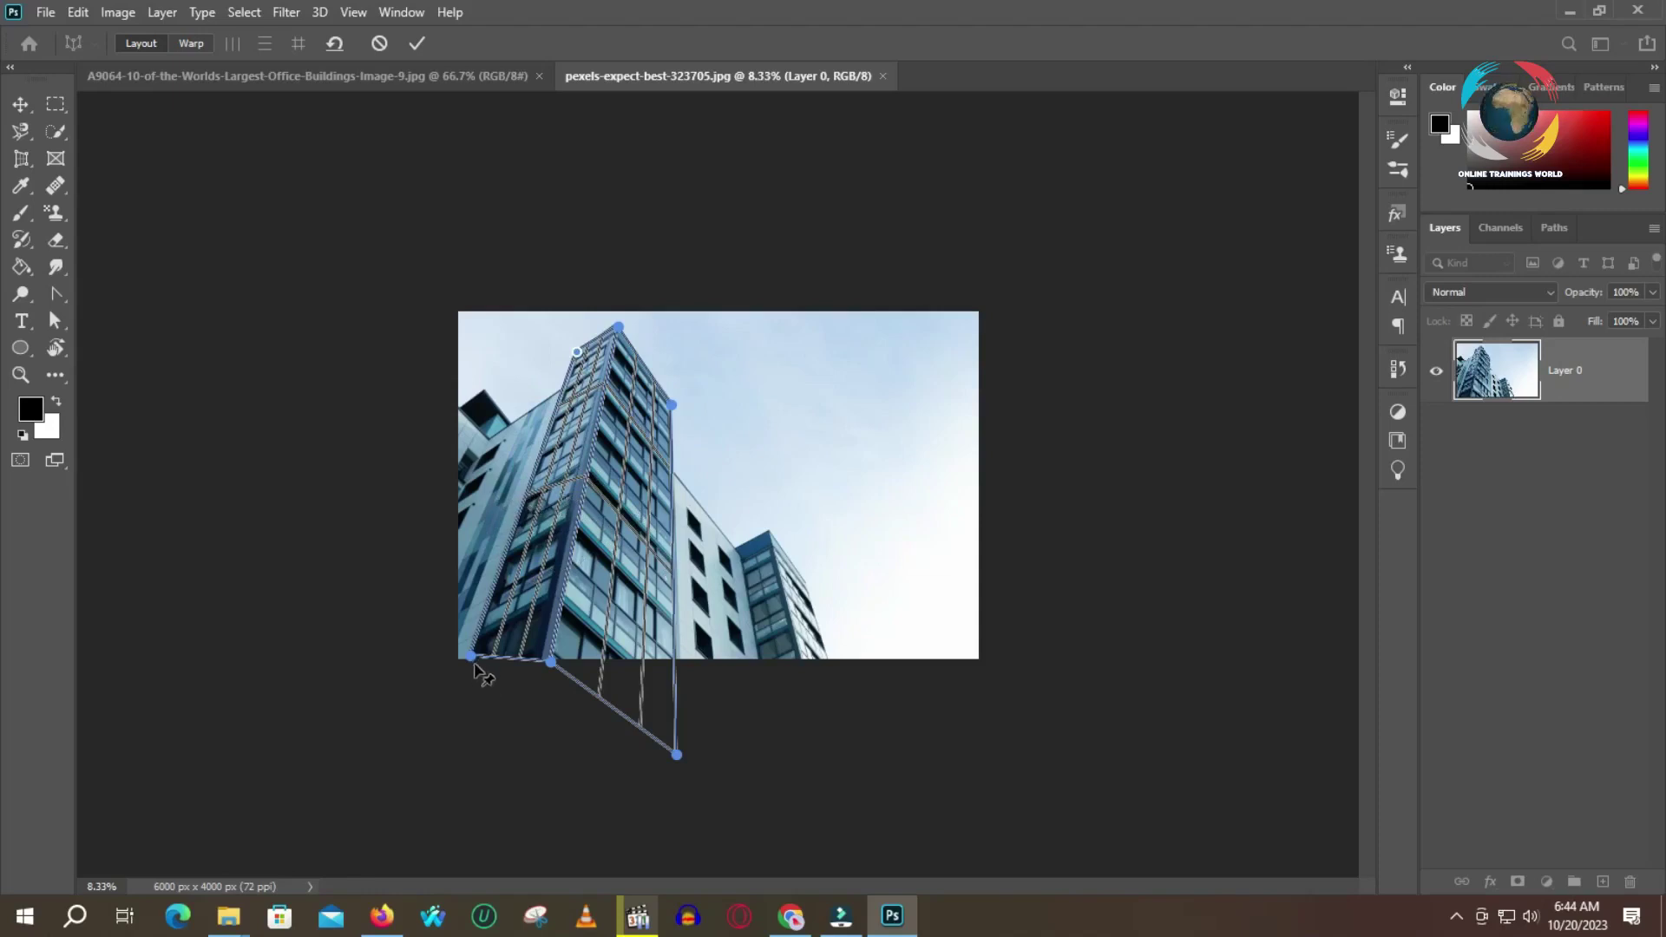
drag(468, 659, 447, 723)
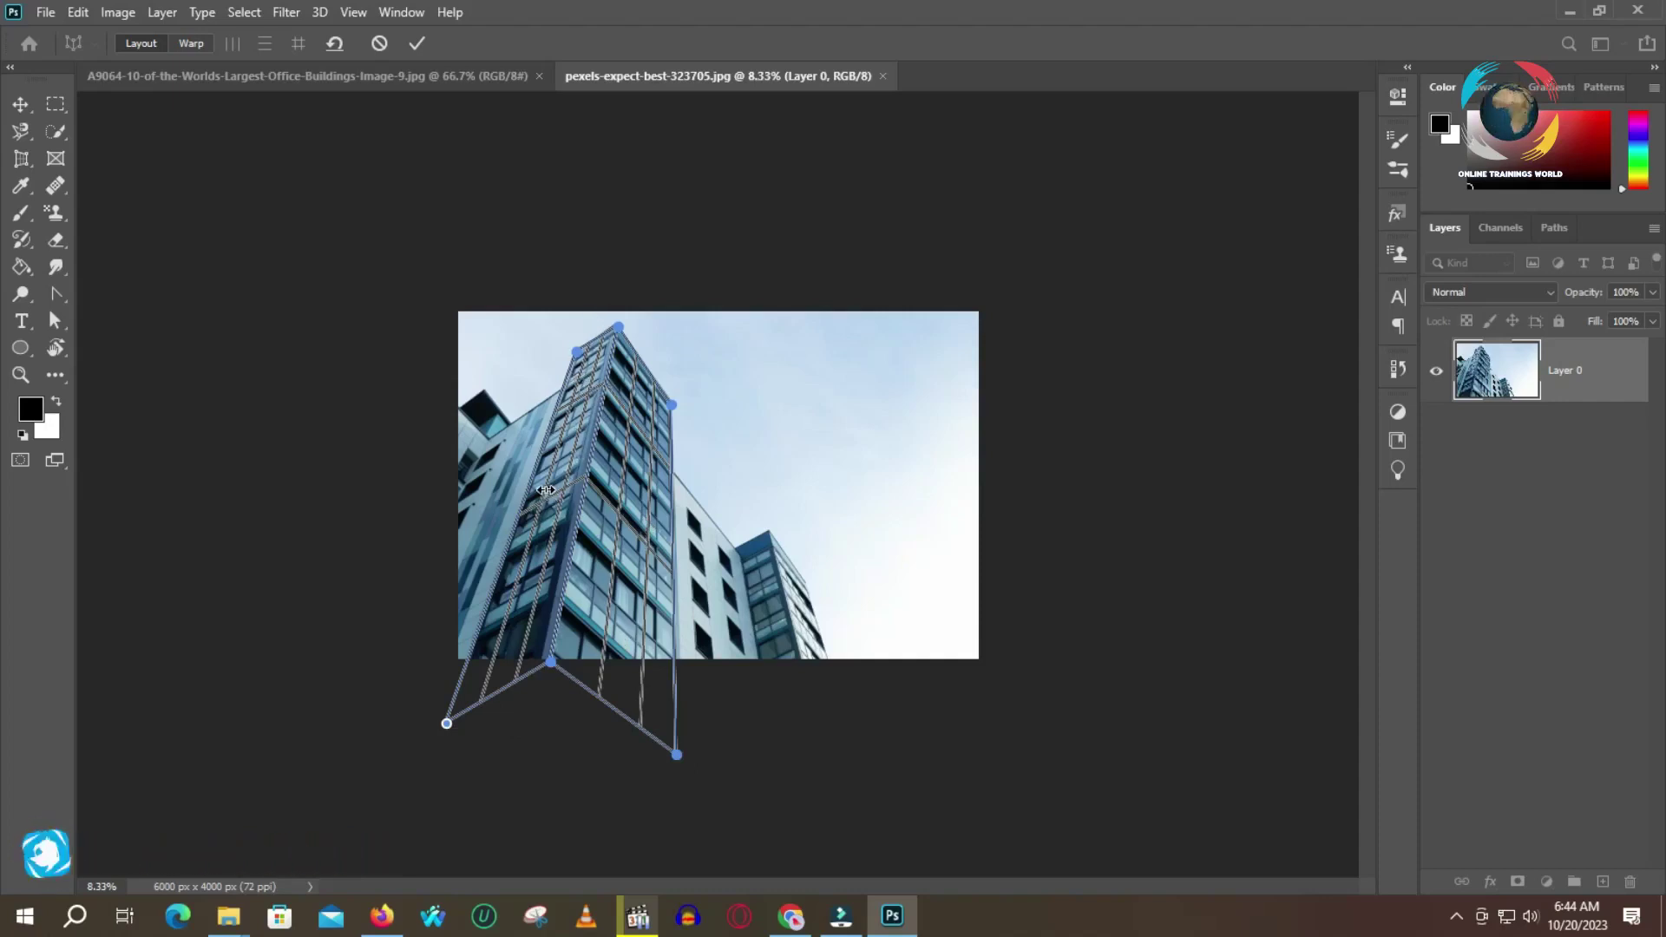
Step: Align the two quads' shared upper corner with the tower's peak and commit the Perspective Warp
click(619, 328)
drag(620, 328, 616, 328)
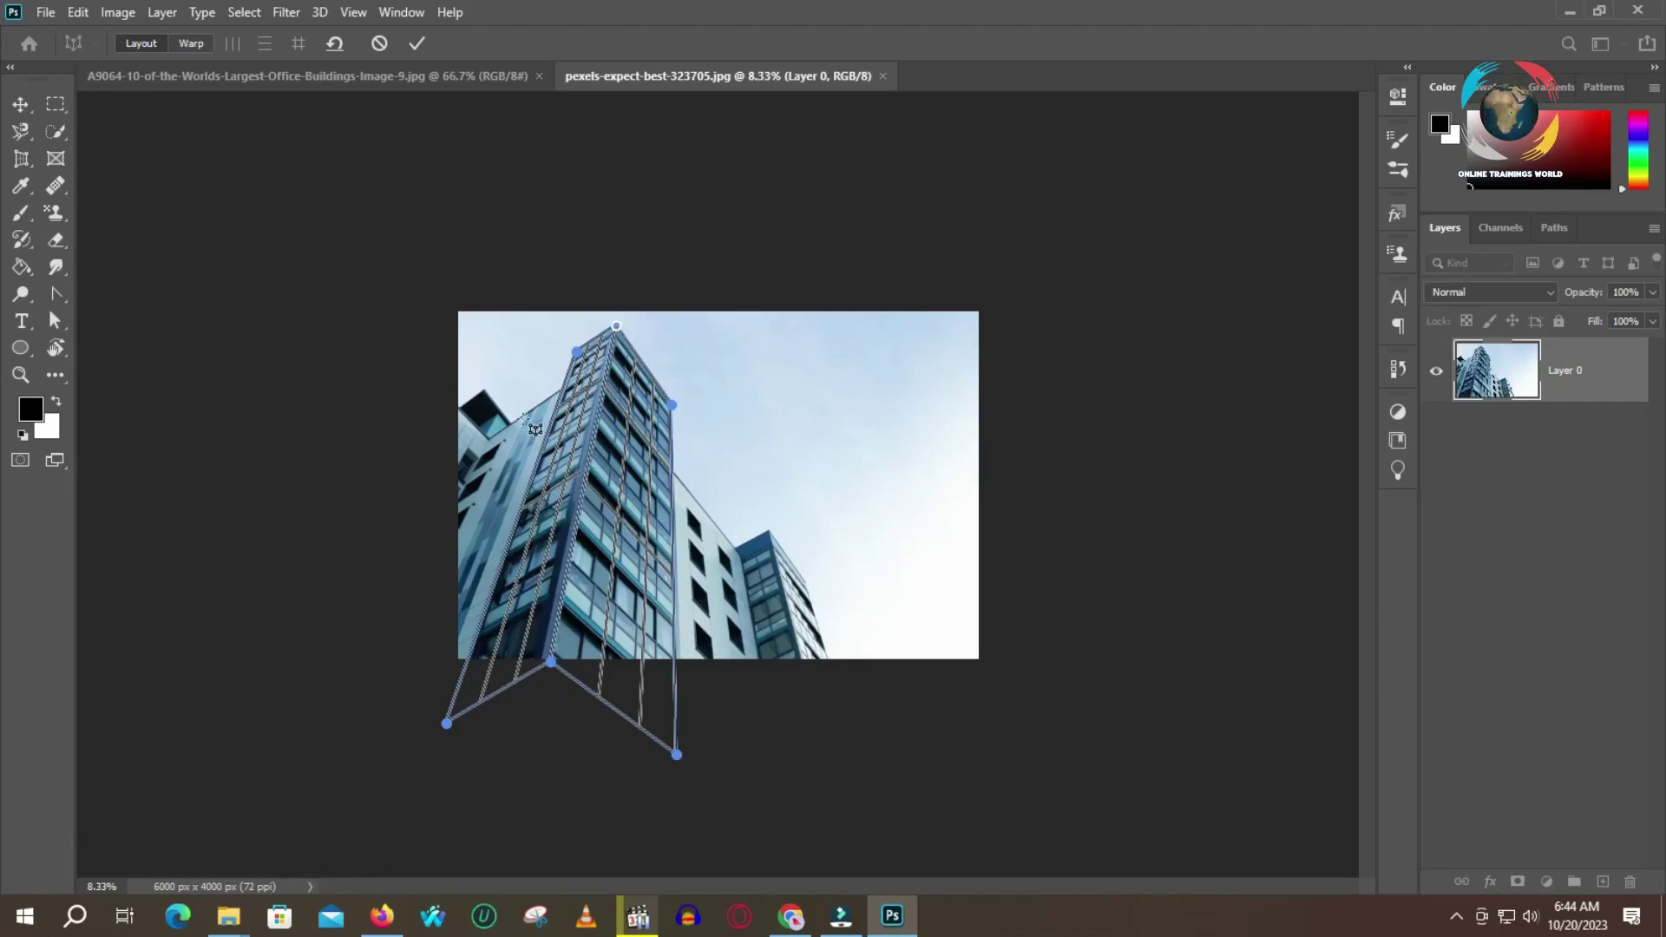
click(415, 44)
key(z)
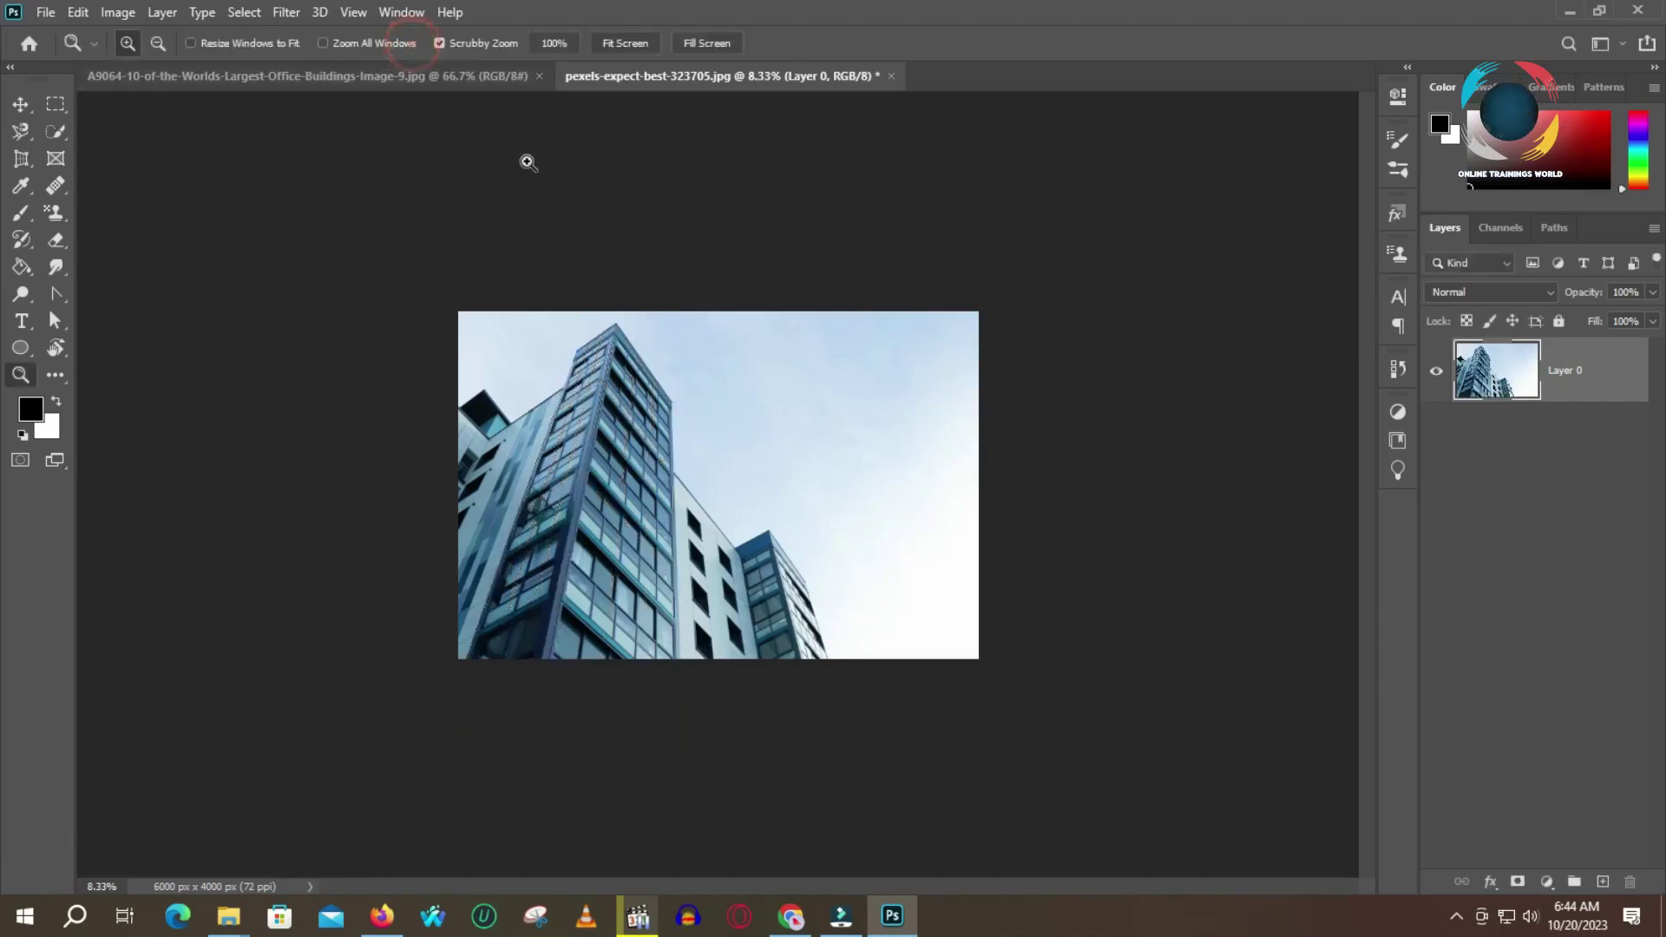
Step: Undo the committed result and switch the two-quad Perspective Warp over the tower from Layout to Warp mode
click(616, 331)
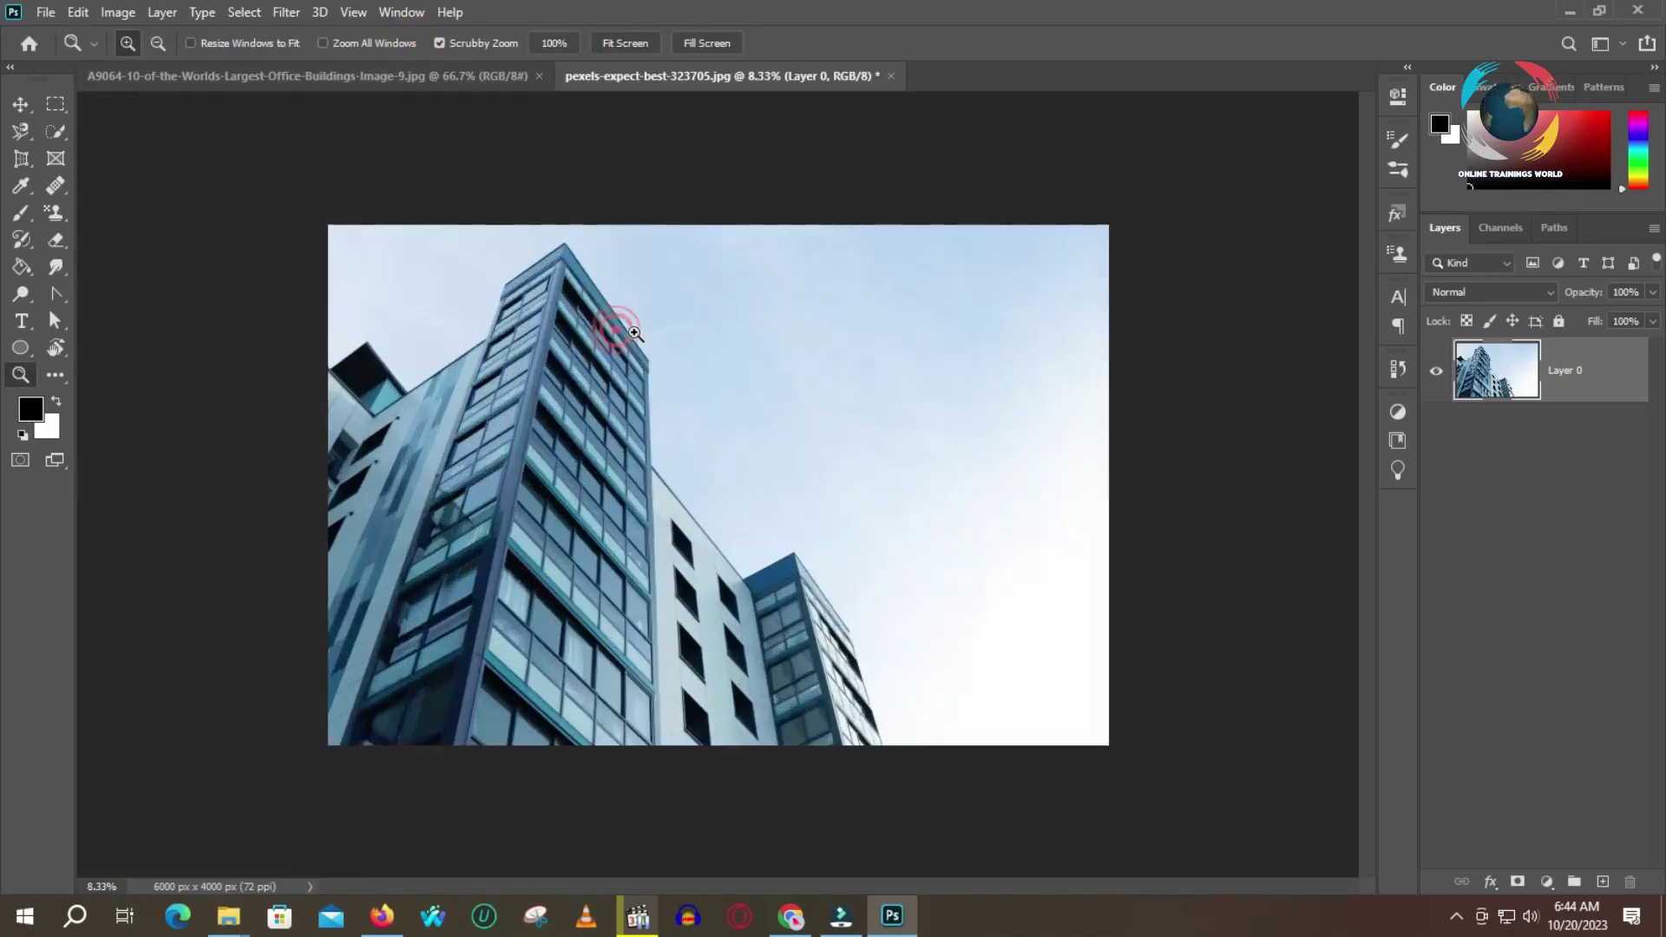
key(ctrl+z)
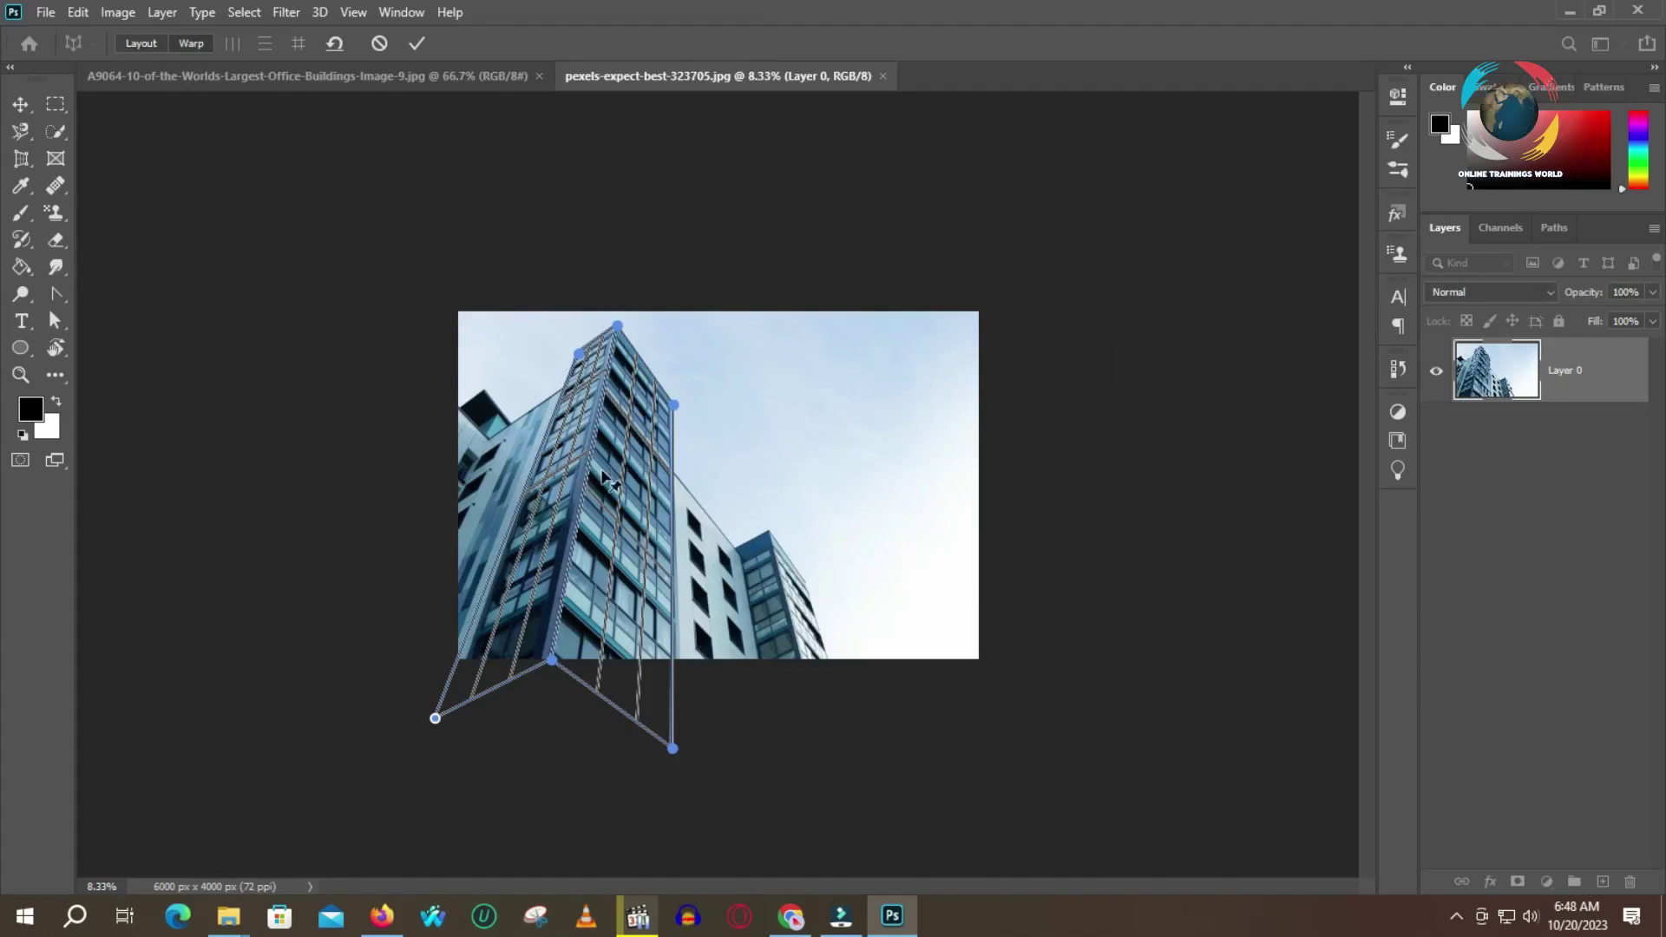
key(Return)
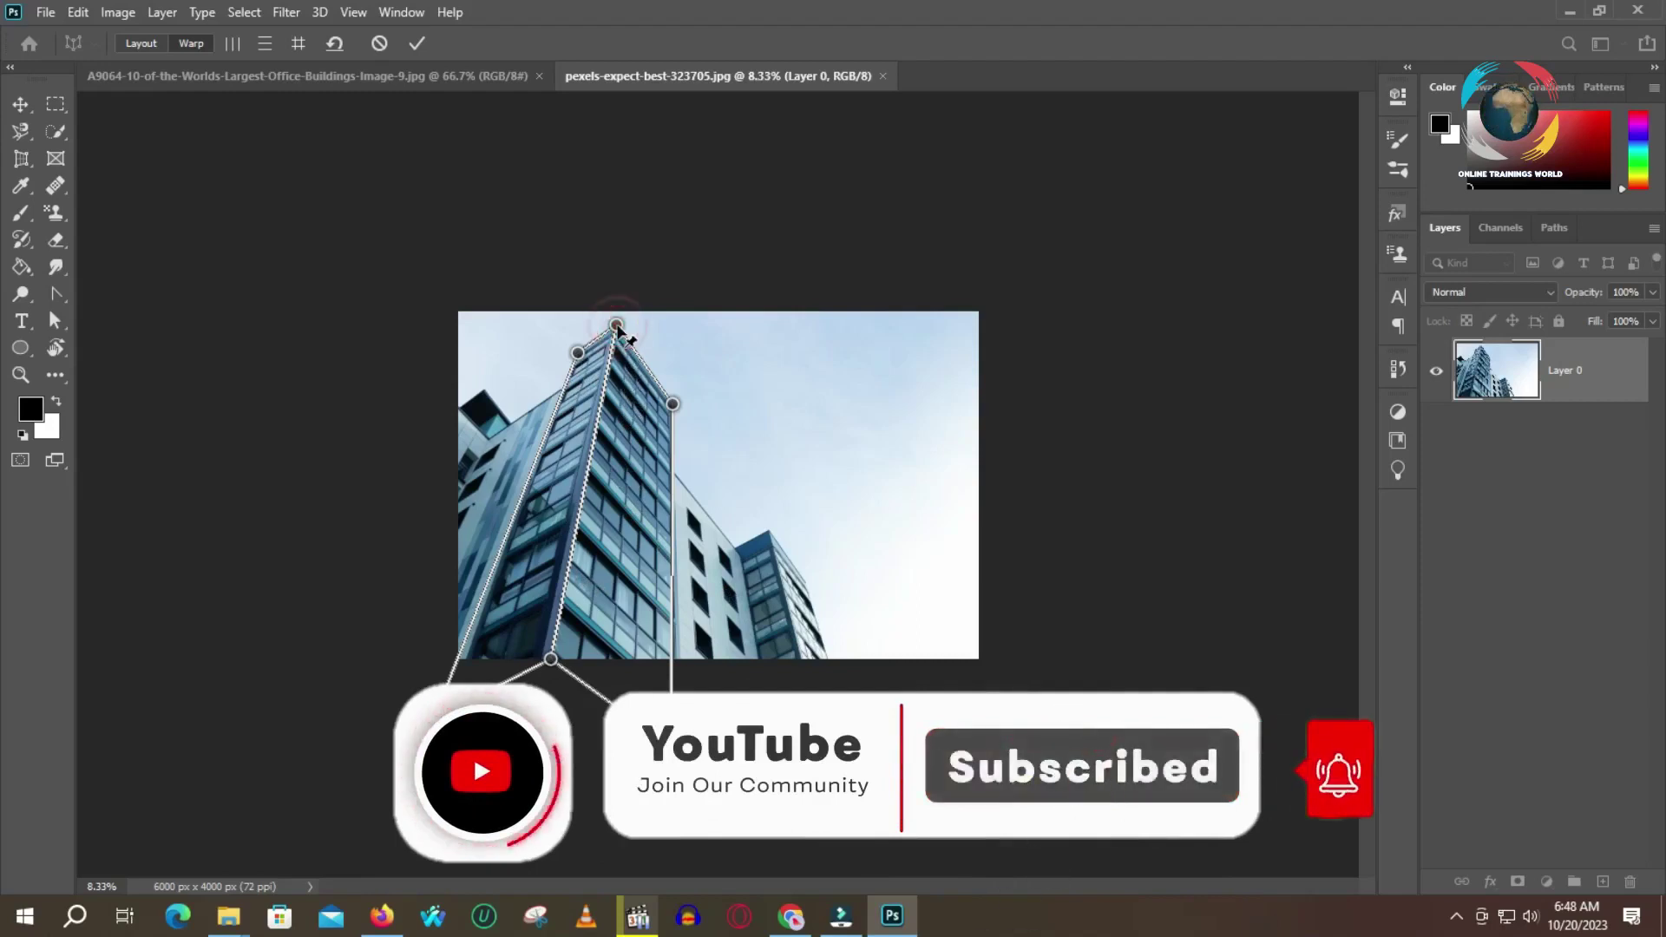
Step: Move the warp pins at the tower's peak, front-edge base and both upper outer corners to broaden its left face, and commit the warp
drag(618, 326, 644, 330)
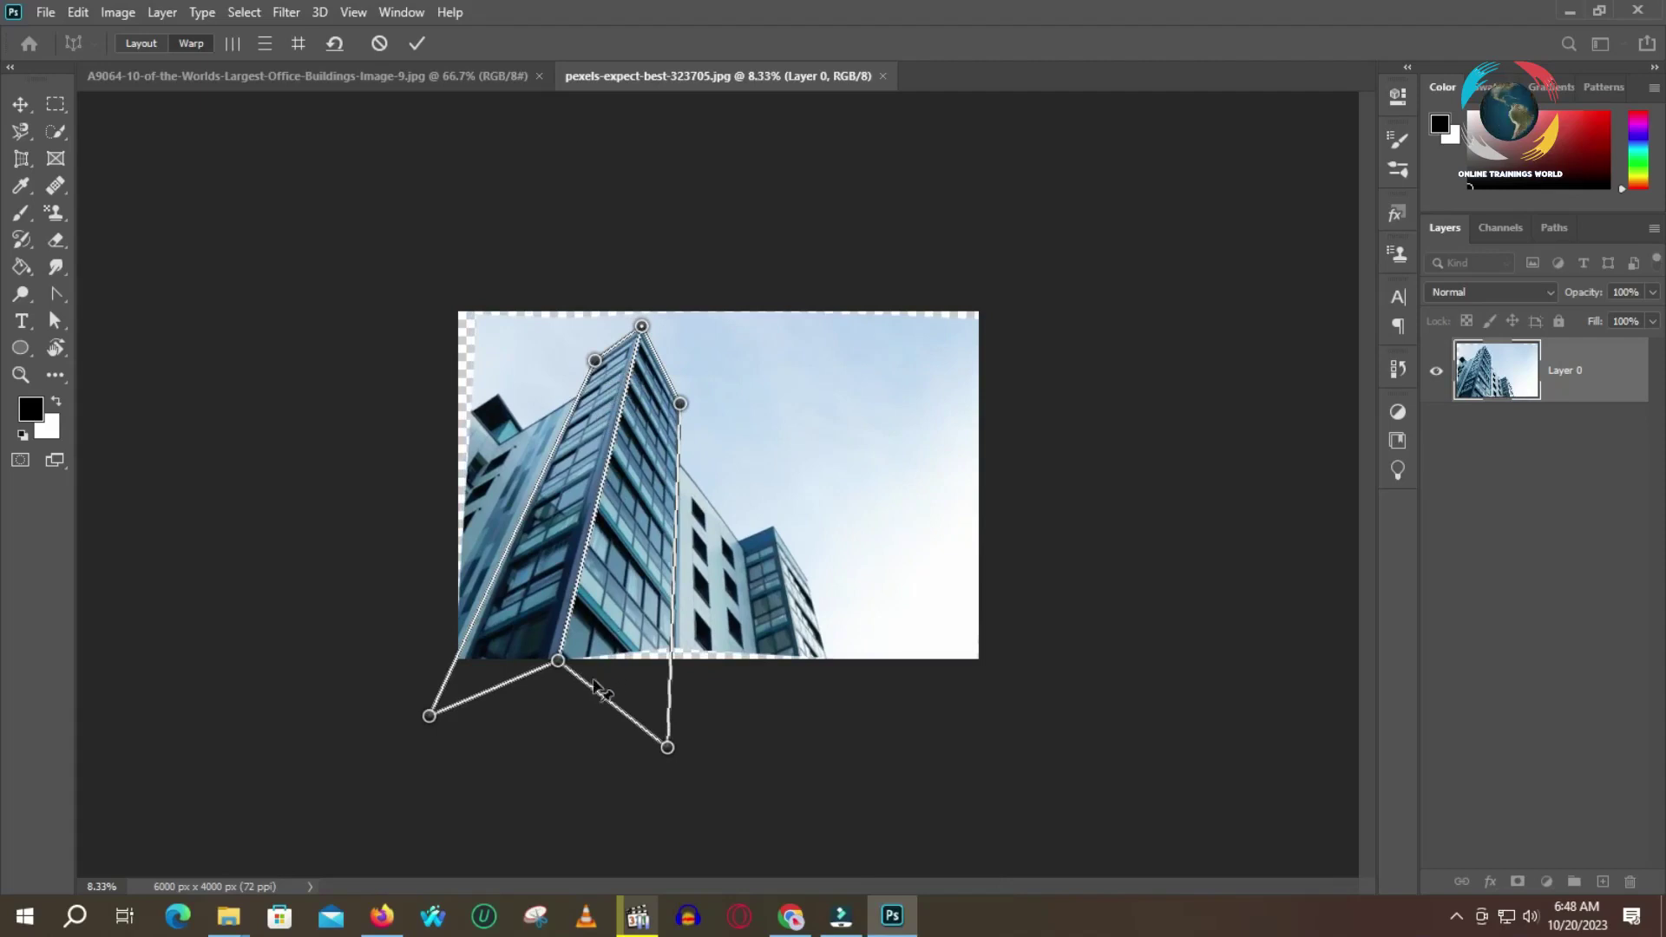
drag(559, 663, 587, 685)
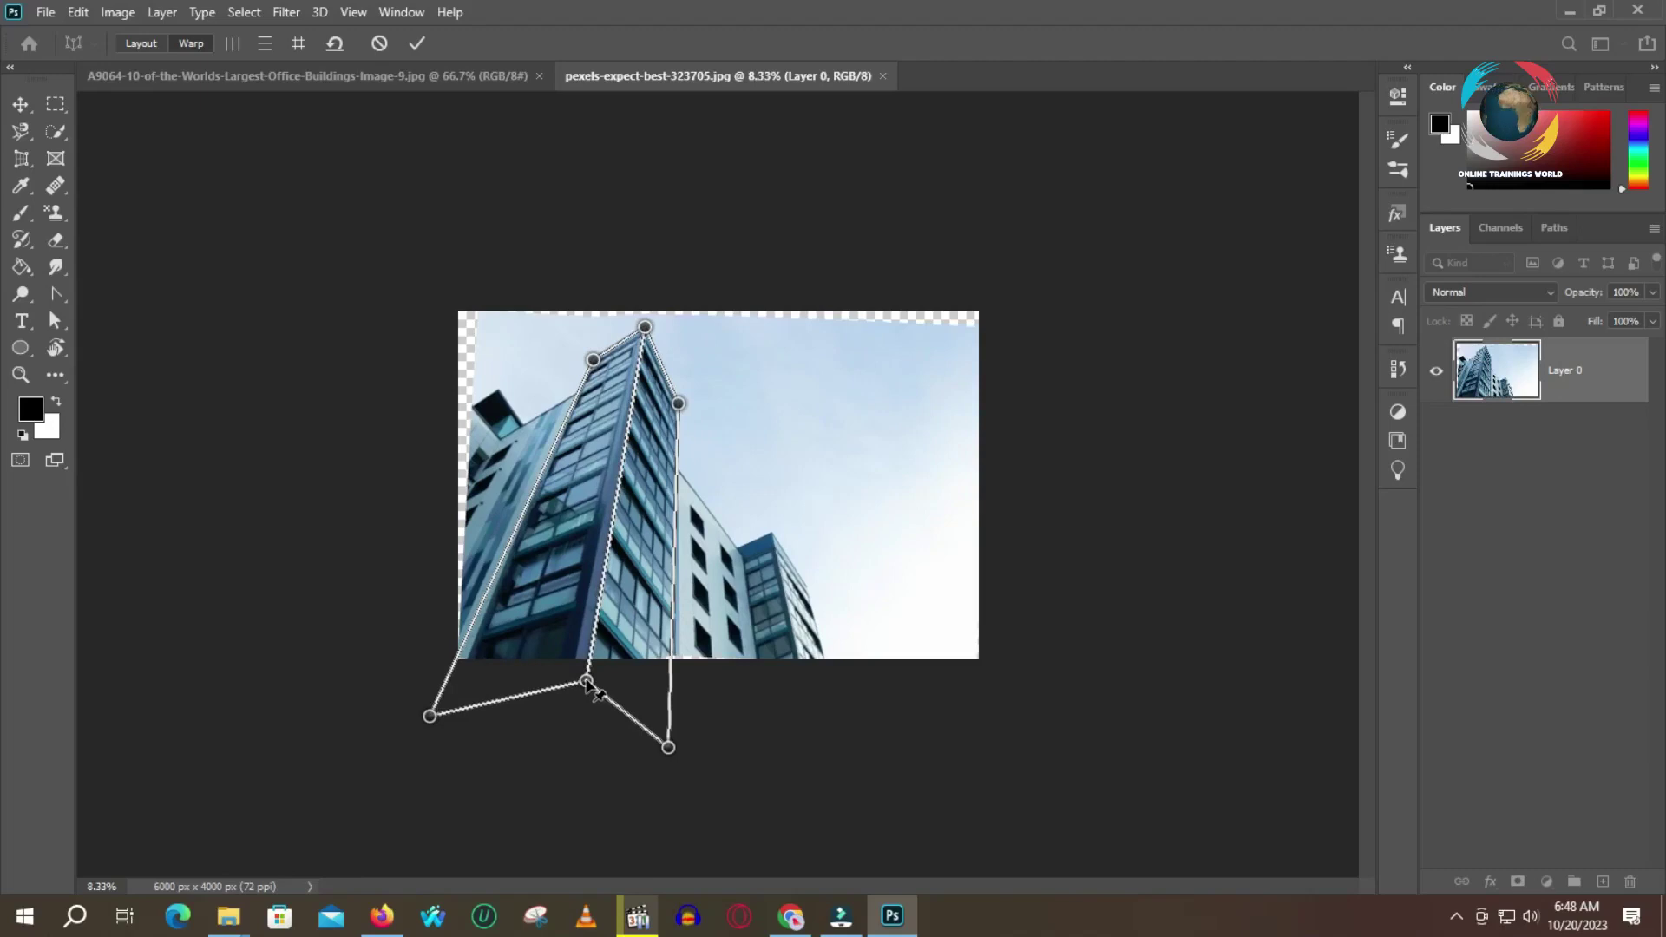
drag(590, 361, 562, 364)
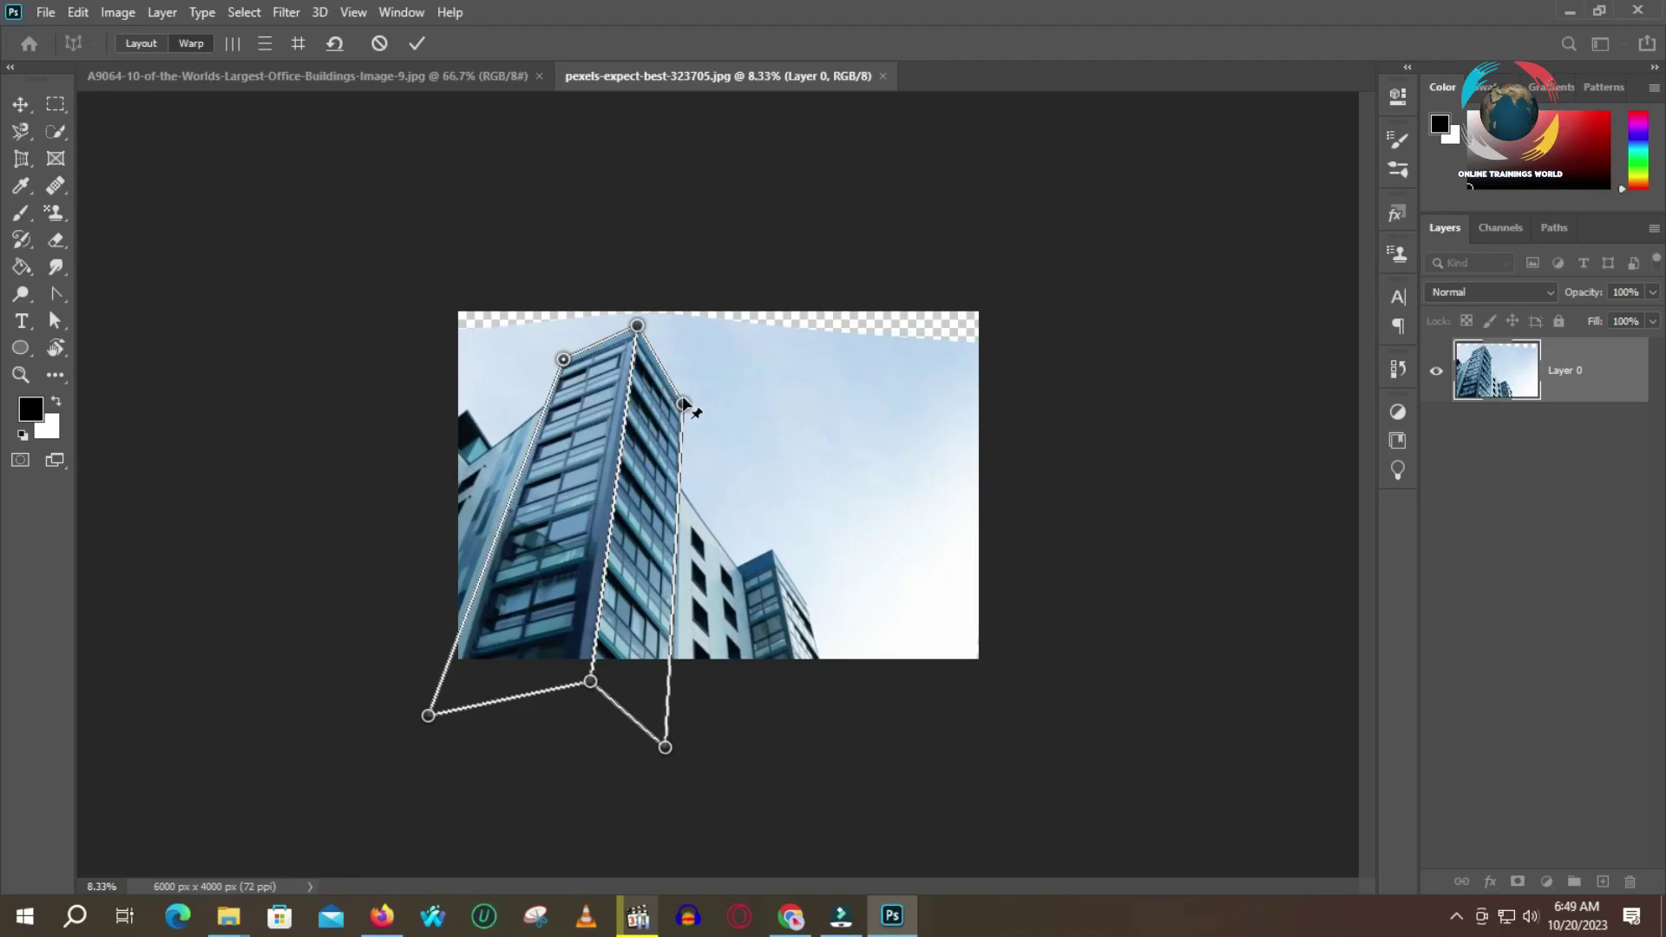
drag(687, 405, 694, 399)
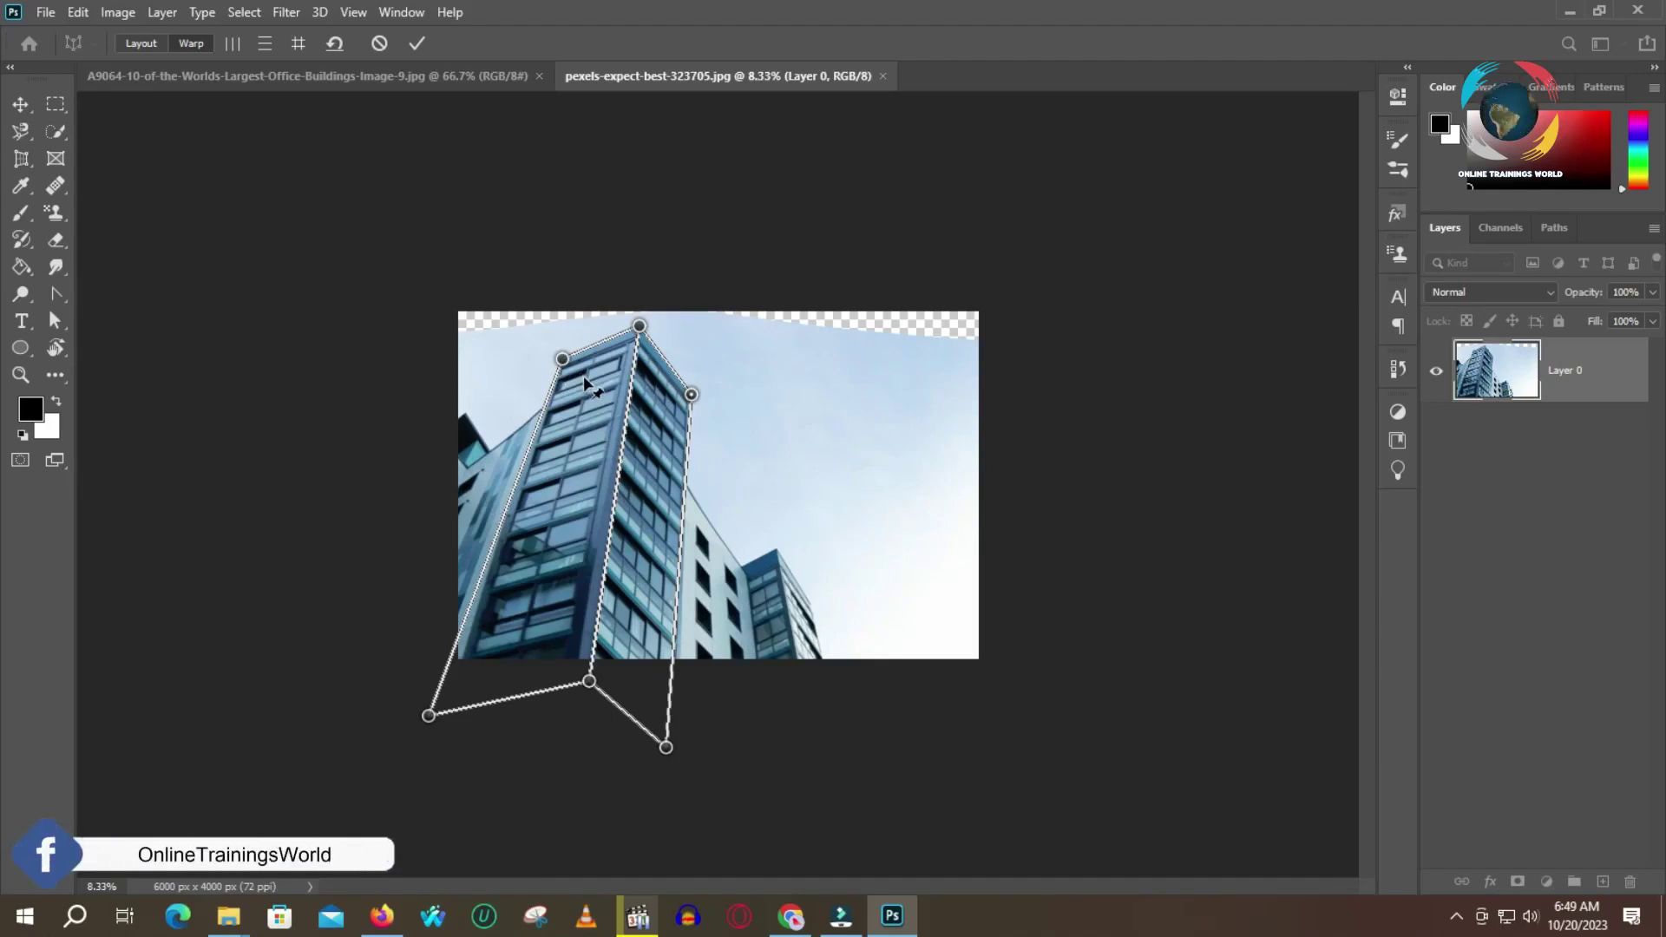
key(Return)
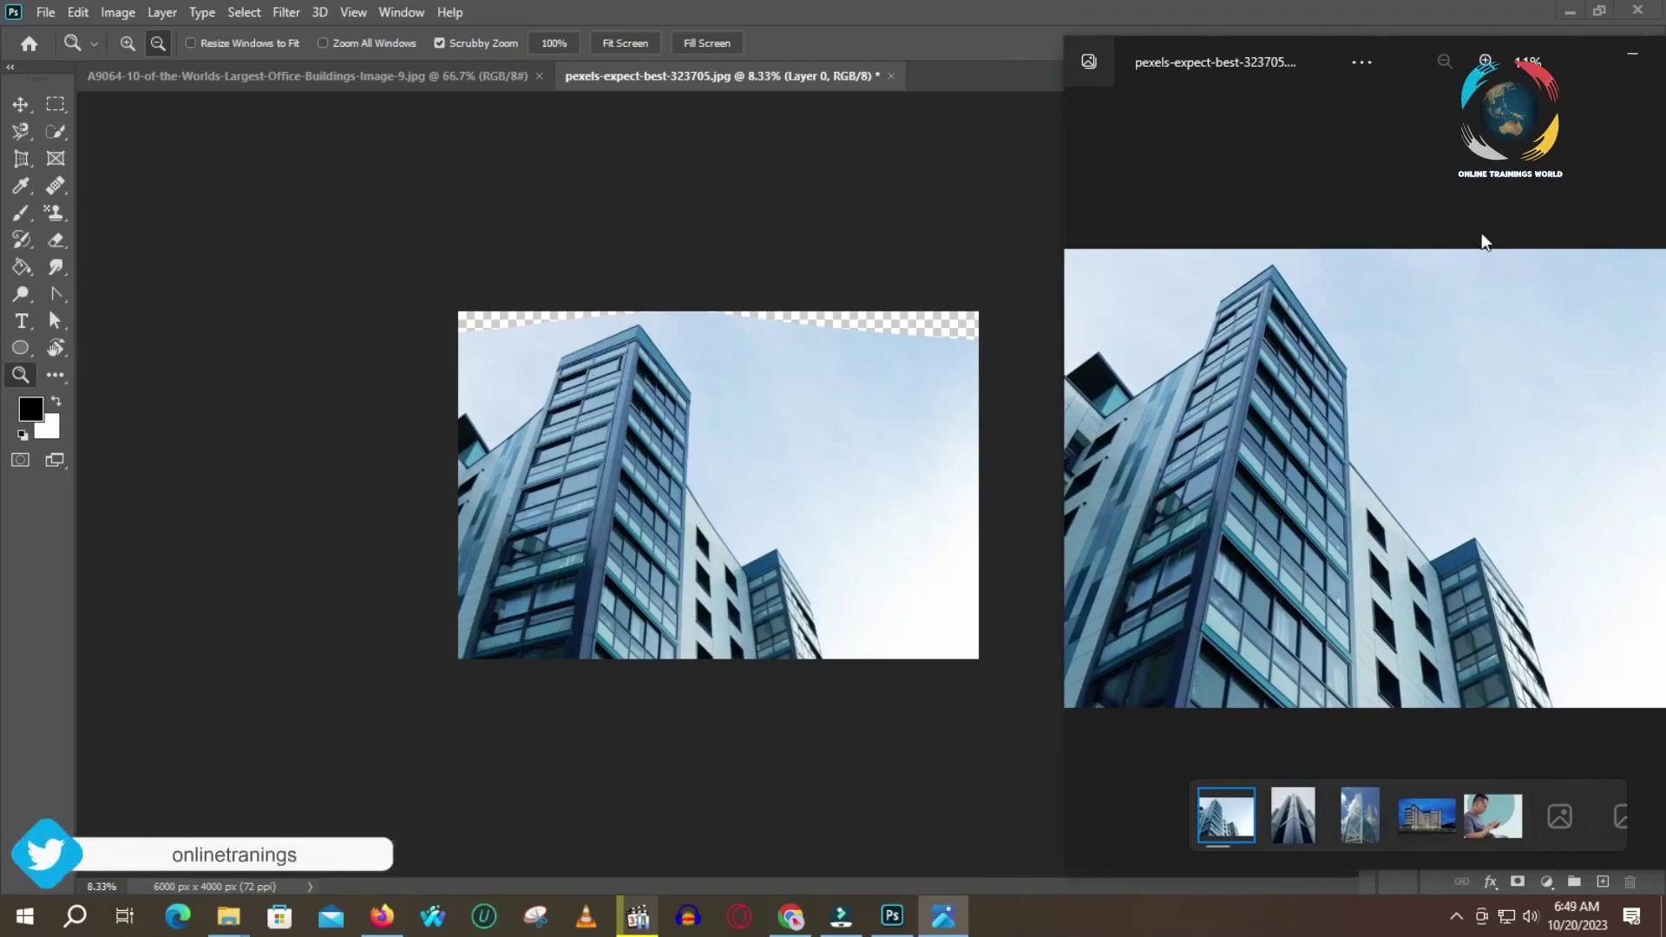
click(1629, 61)
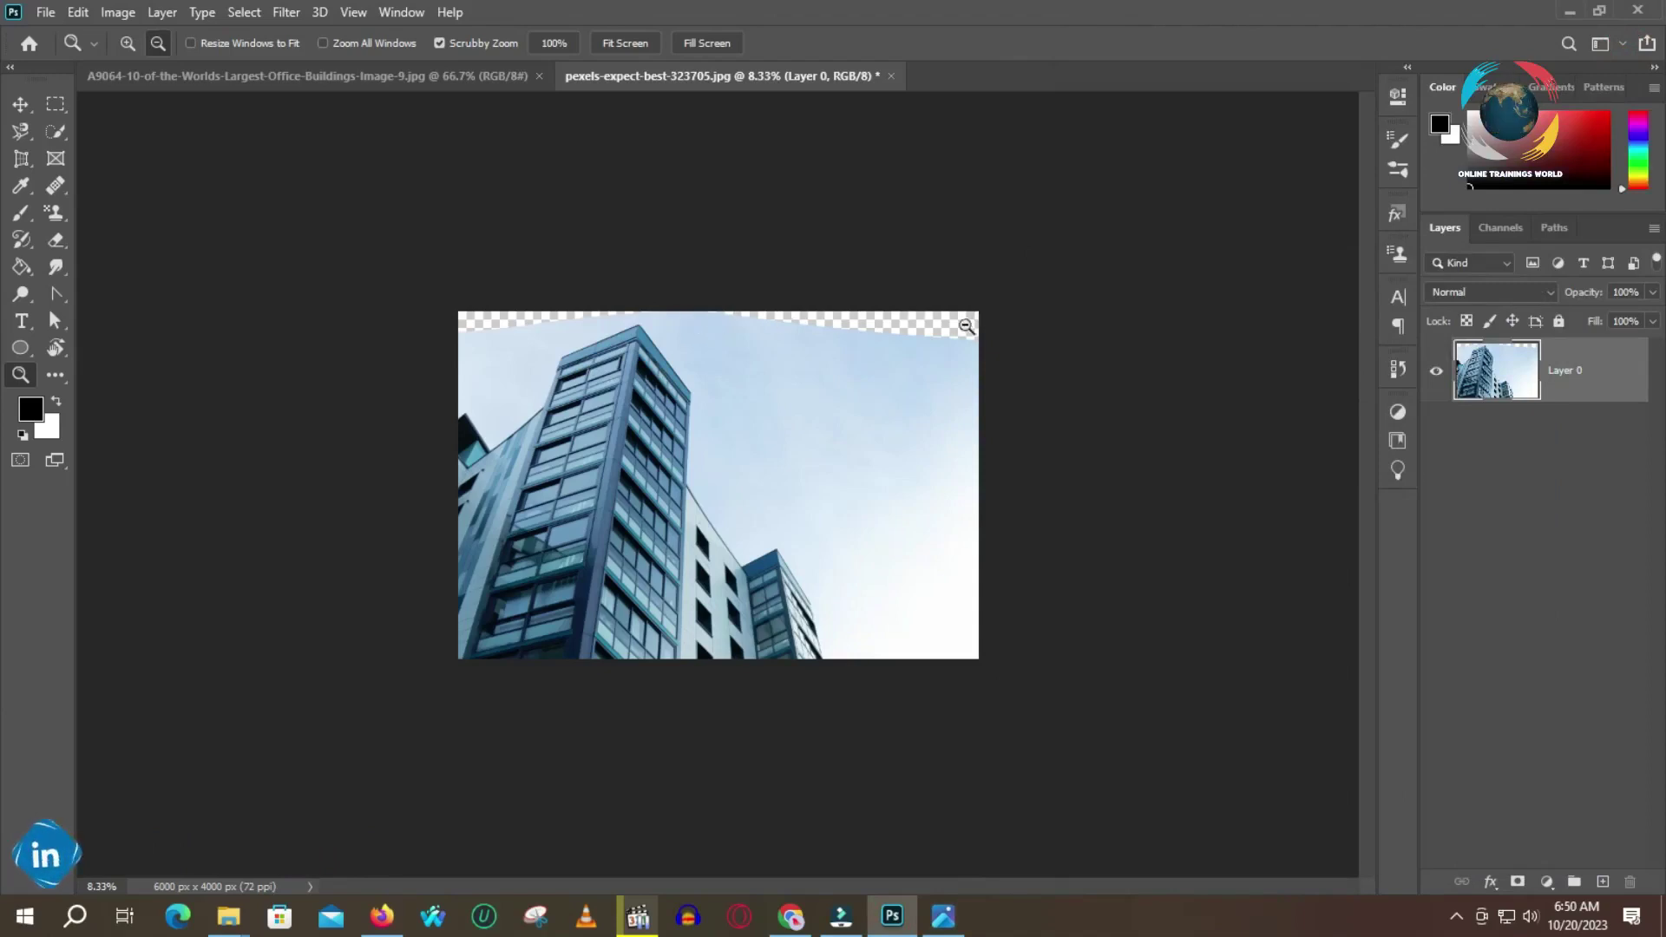
Step: Marquee-select the transparent strip along the canvas's upper edge to the right of the tower and fill it using Content-Aware
key(m)
drag(461, 330, 842, 733)
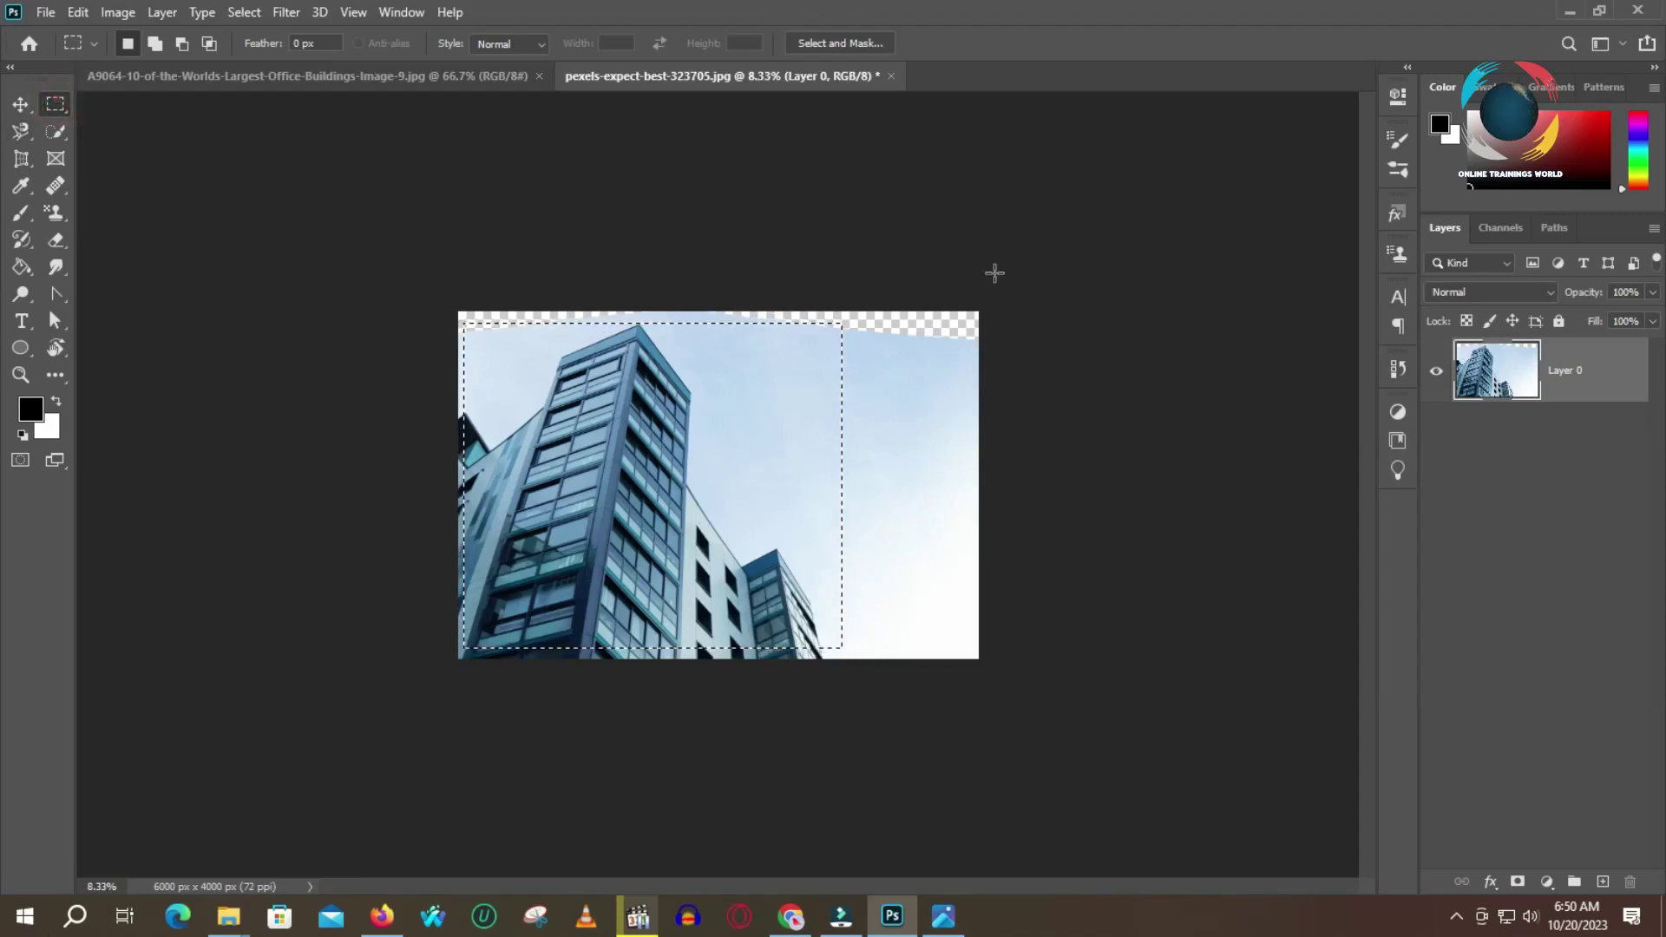
drag(1000, 288, 670, 332)
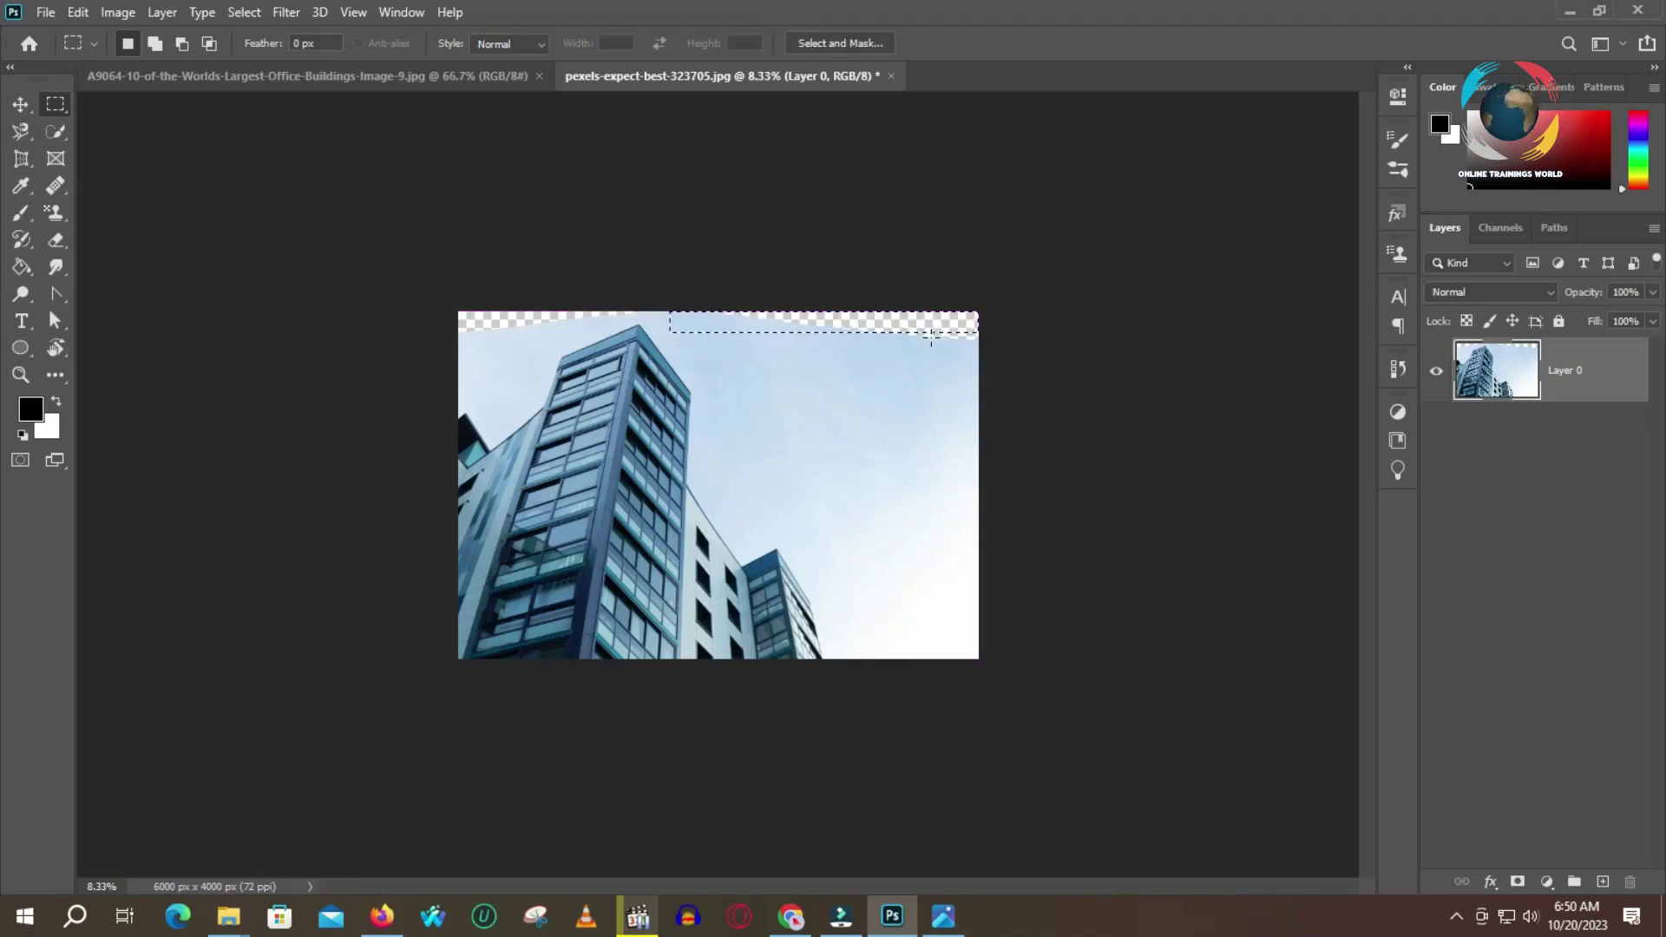
drag(989, 294, 675, 349)
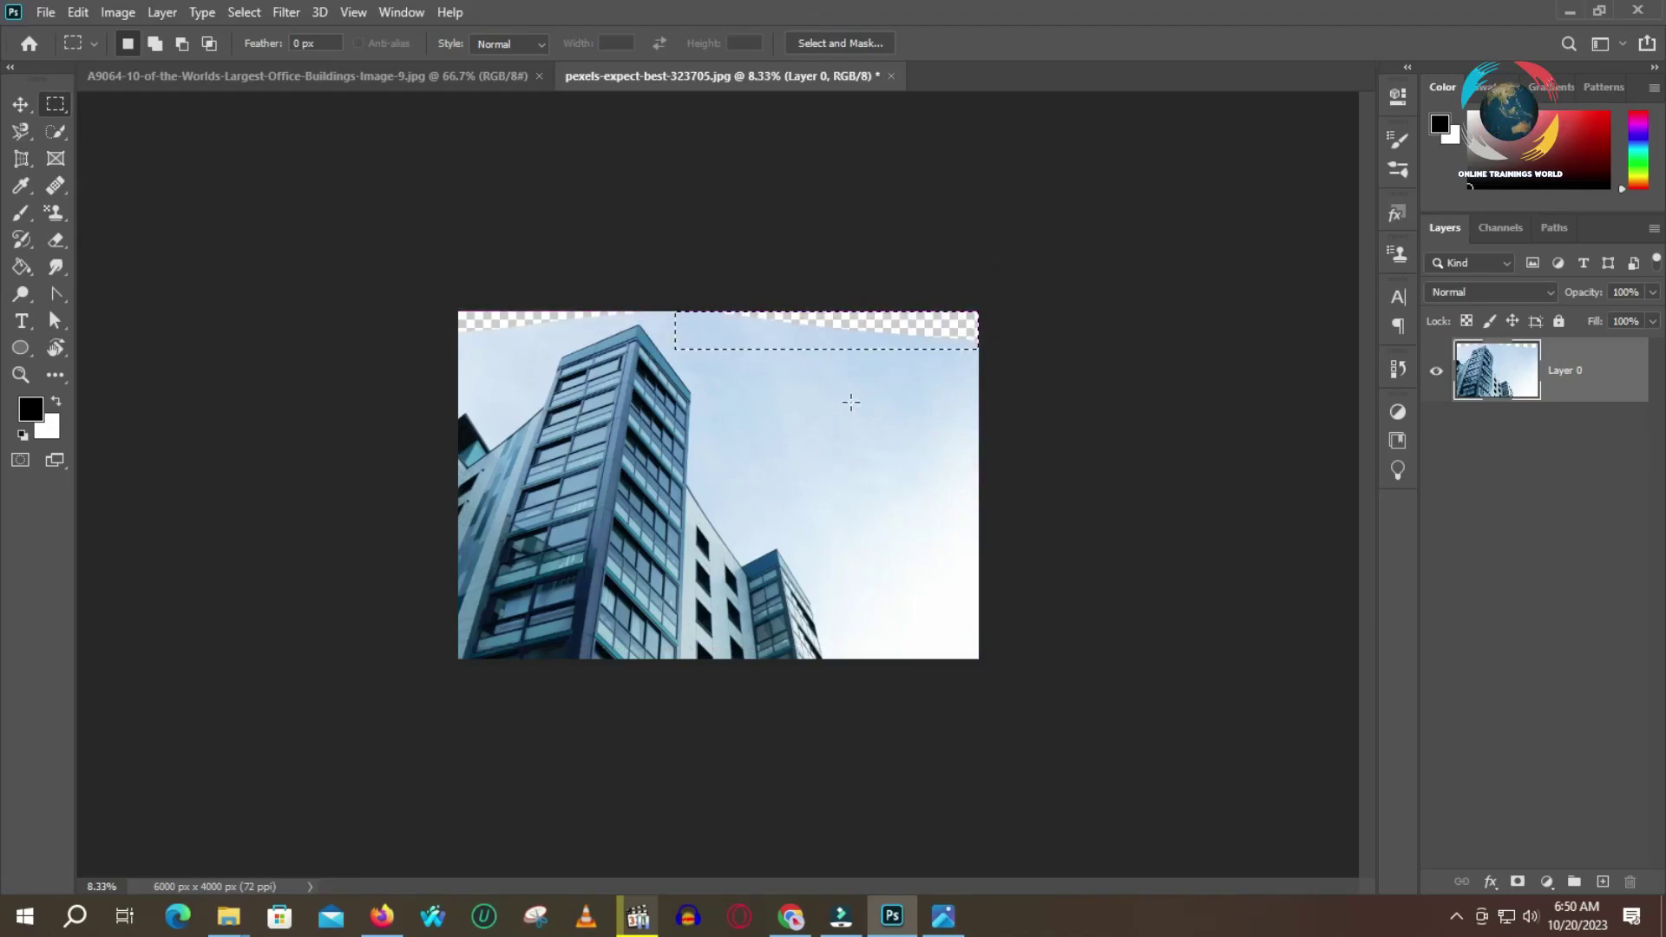
key(shift+F5)
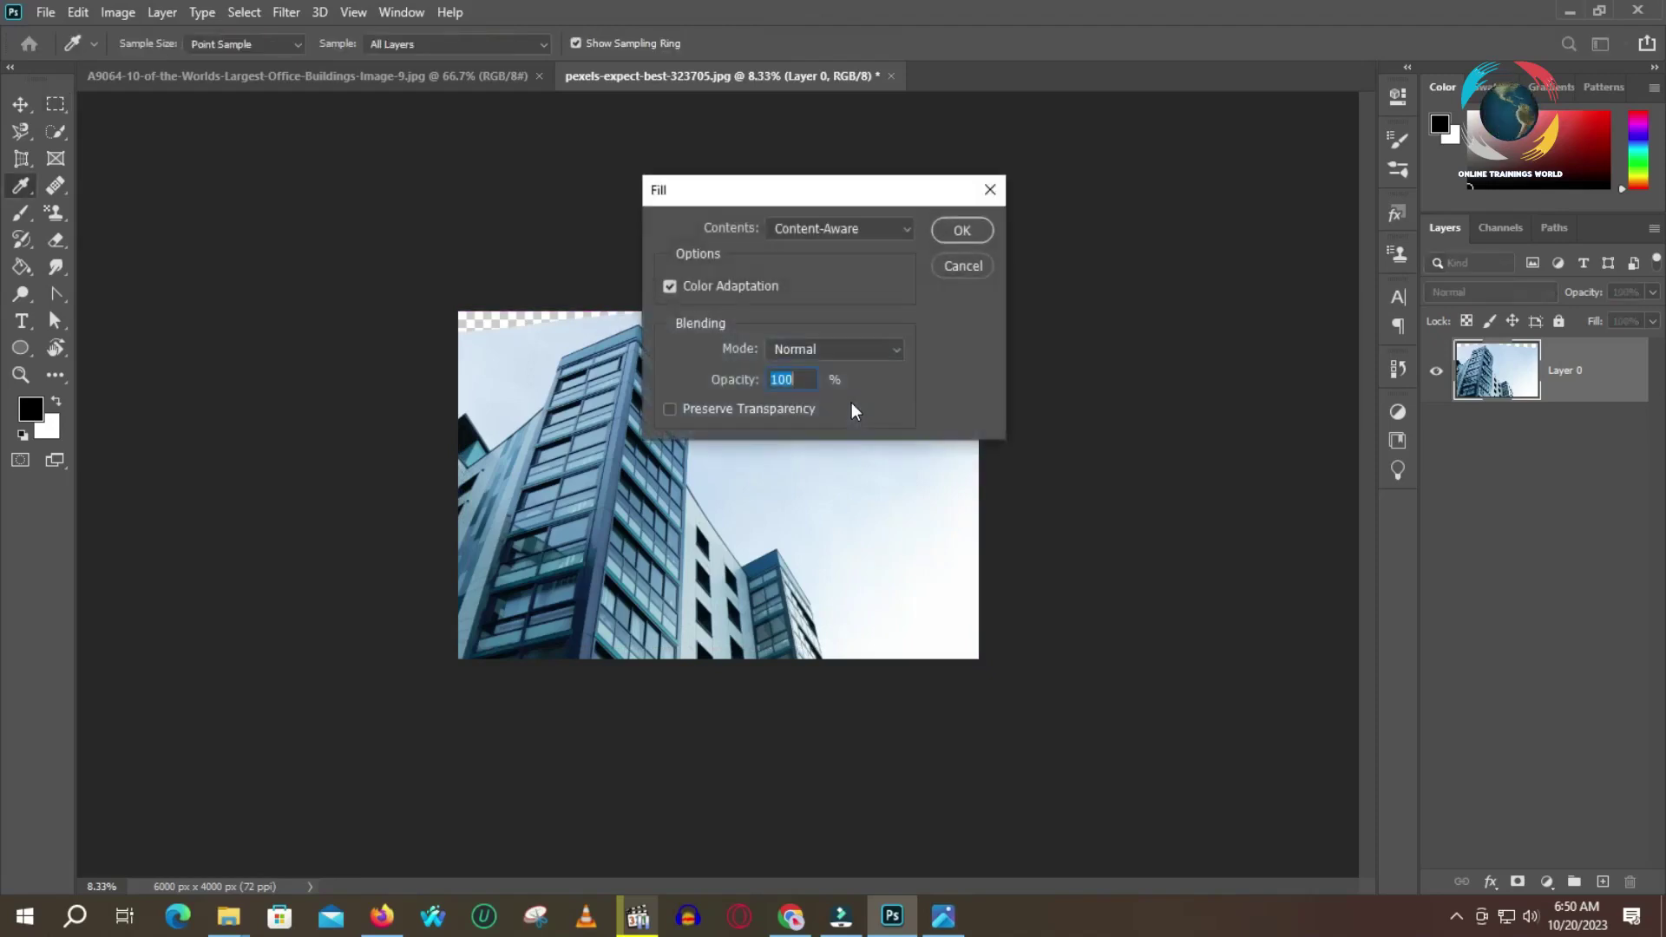
click(961, 231)
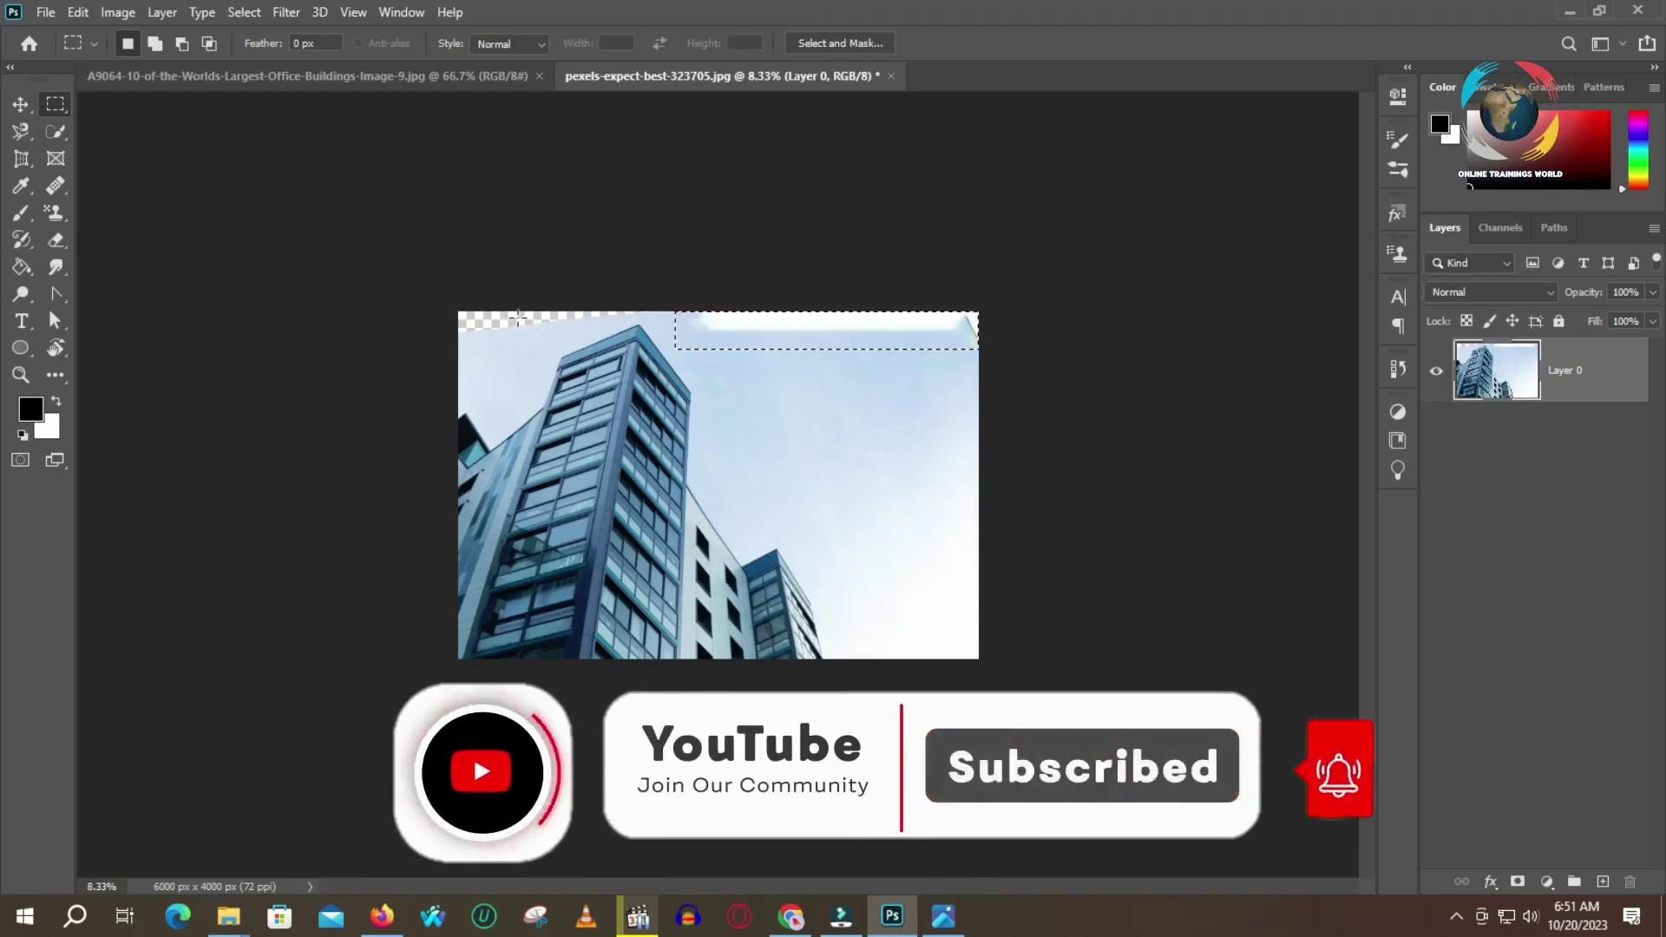
Step: Select the transparent area in the canvas's upper-left corner and apply a Content-Aware fill to it
drag(432, 296, 553, 339)
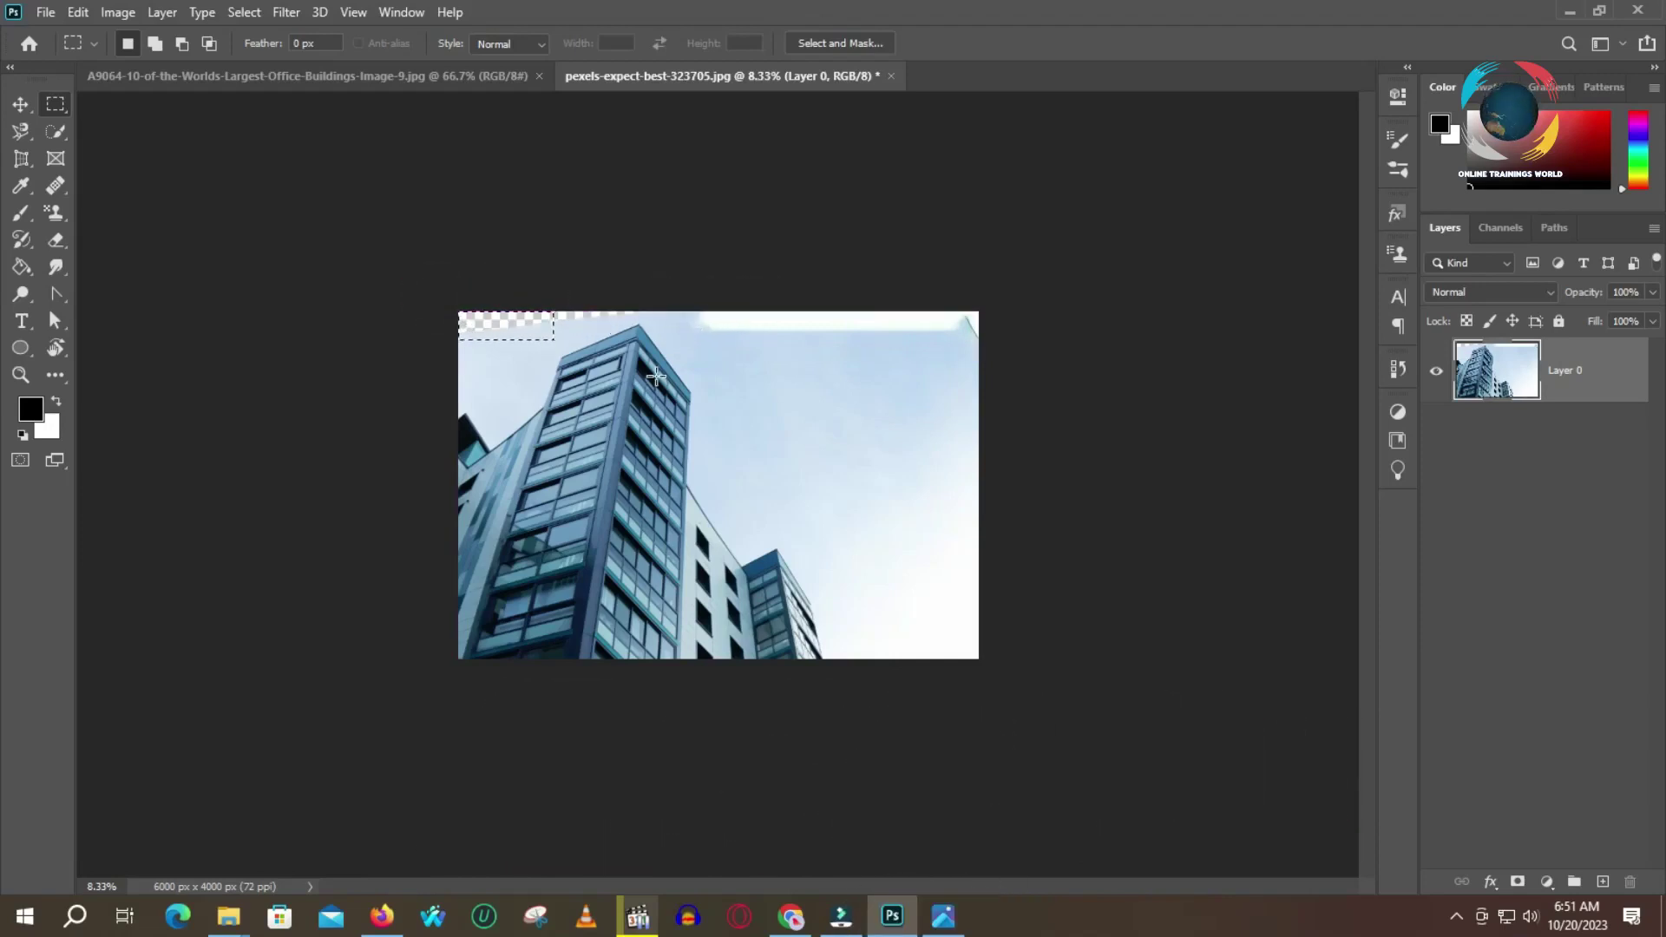
key(shift+BackSpace)
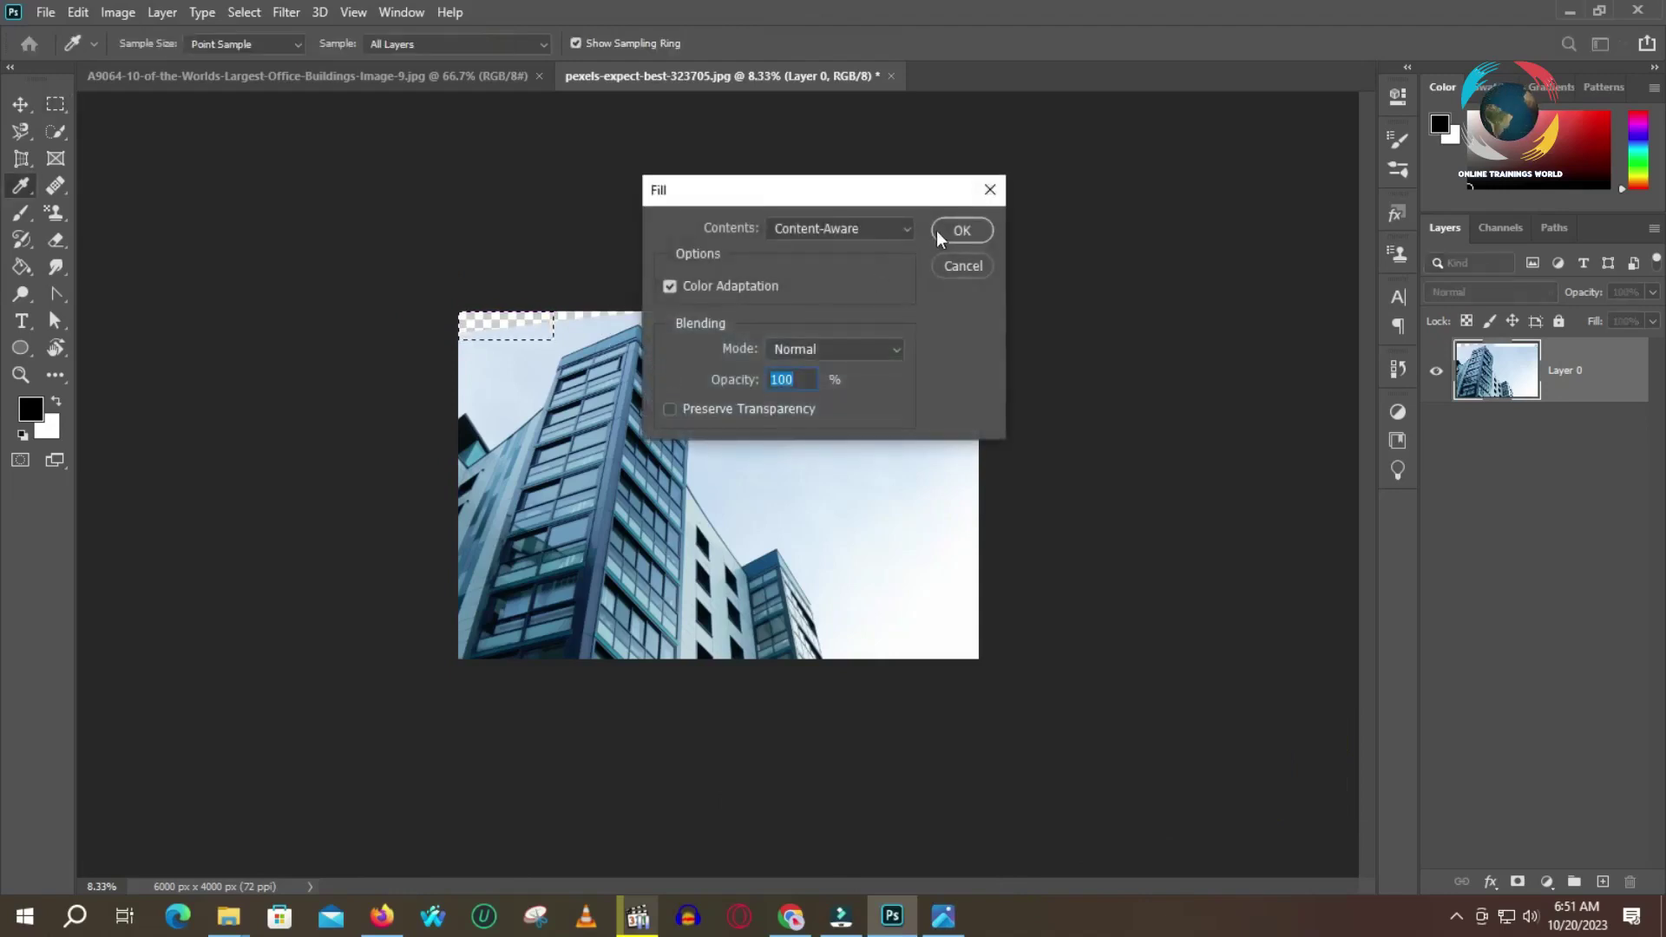
click(962, 231)
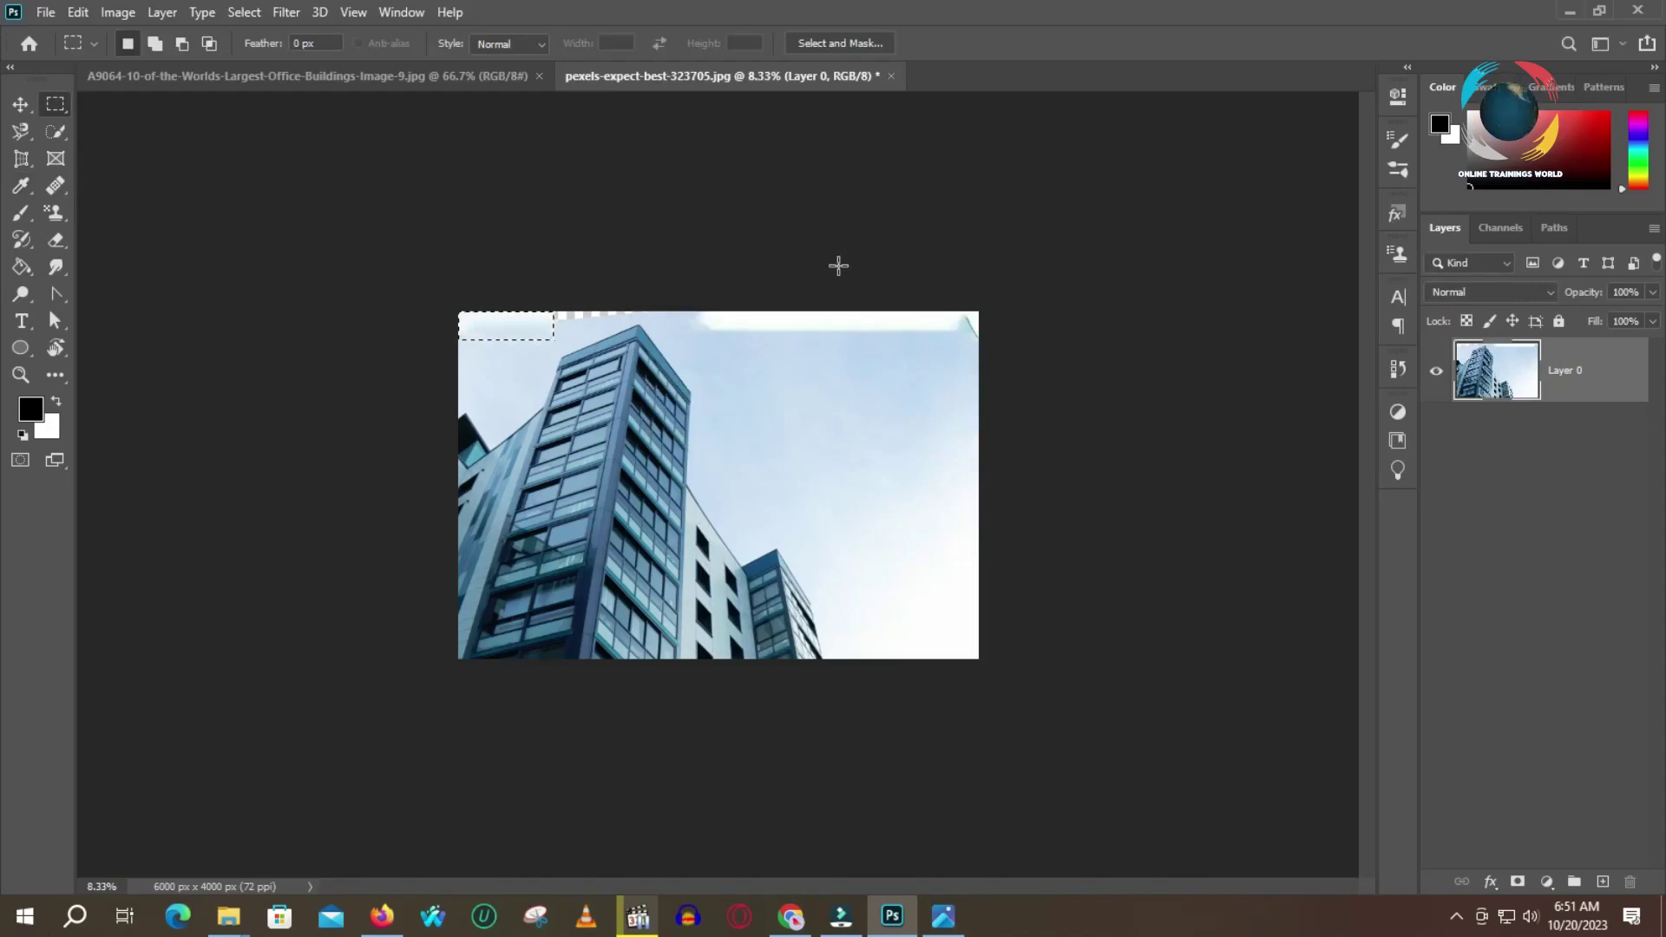
drag(537, 296, 676, 325)
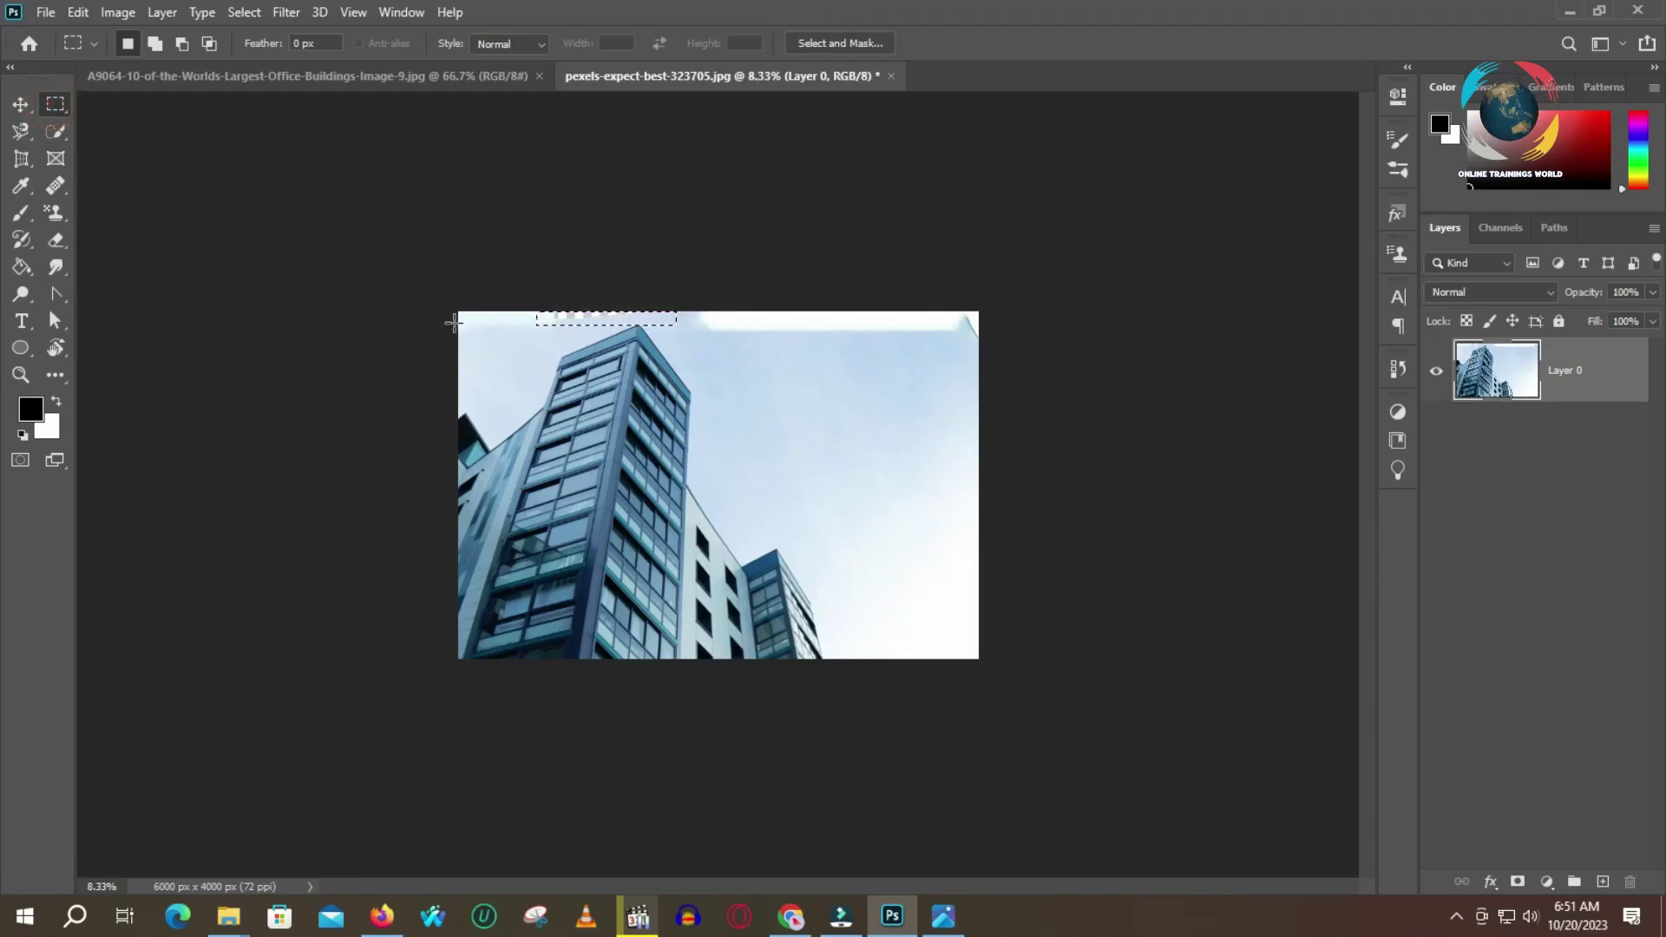
drag(455, 322, 1067, 723)
click(1069, 337)
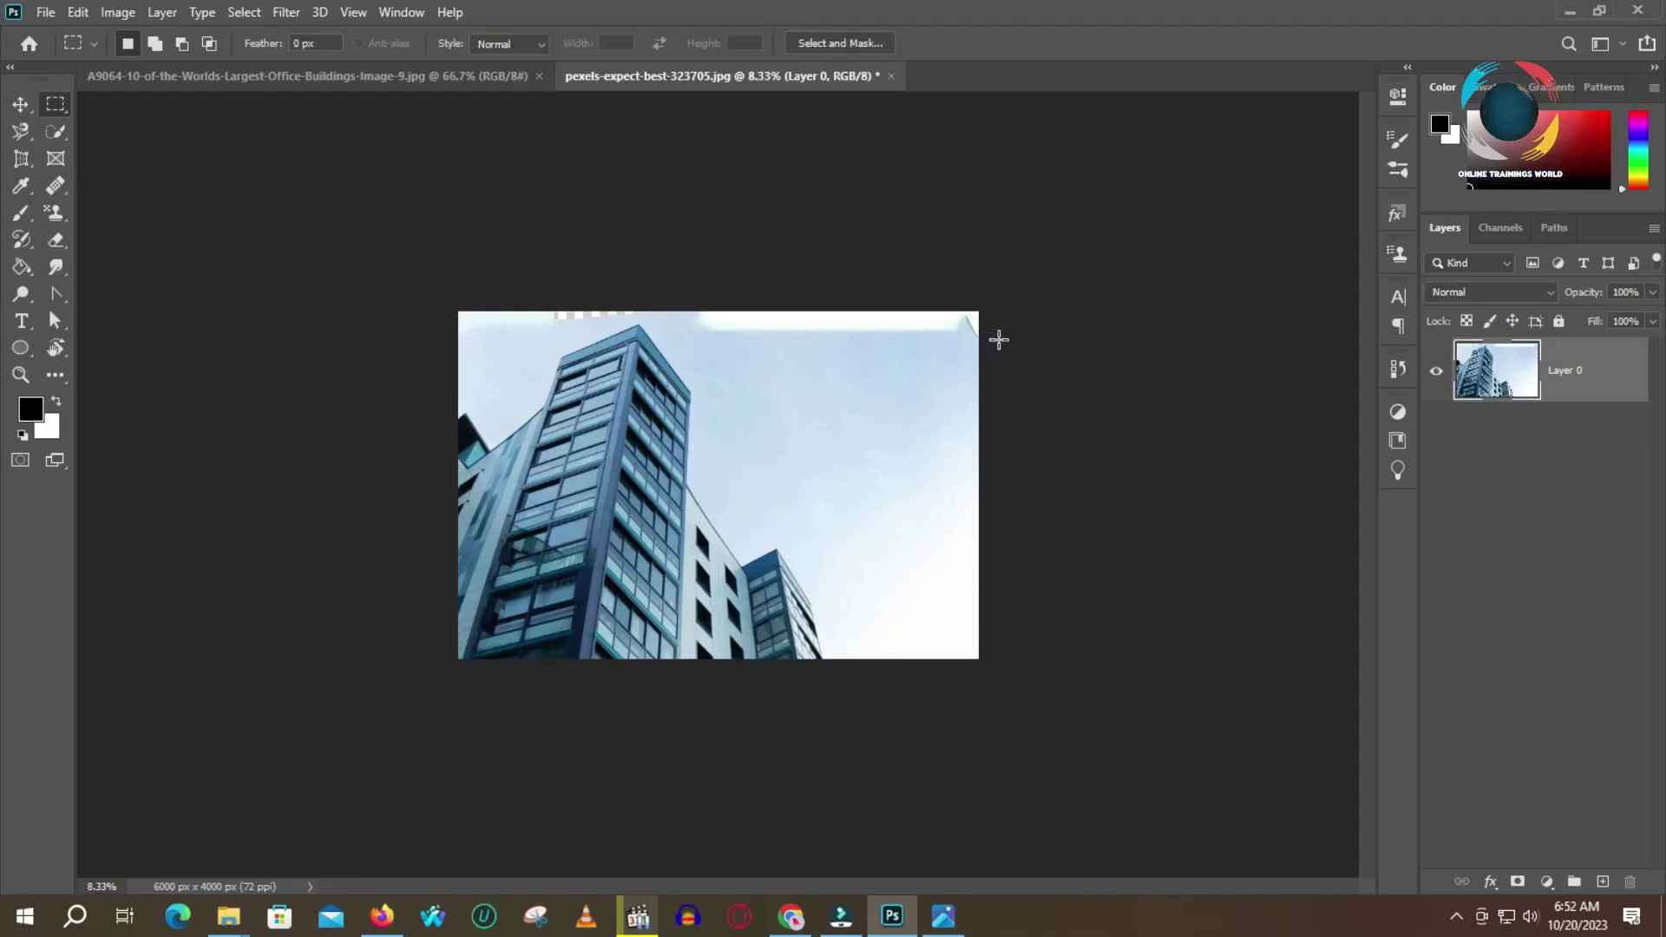
Step: Reselect the whitish strip of sky along the upper edge right of the tower and refill it with Content-Aware
drag(1006, 348, 700, 313)
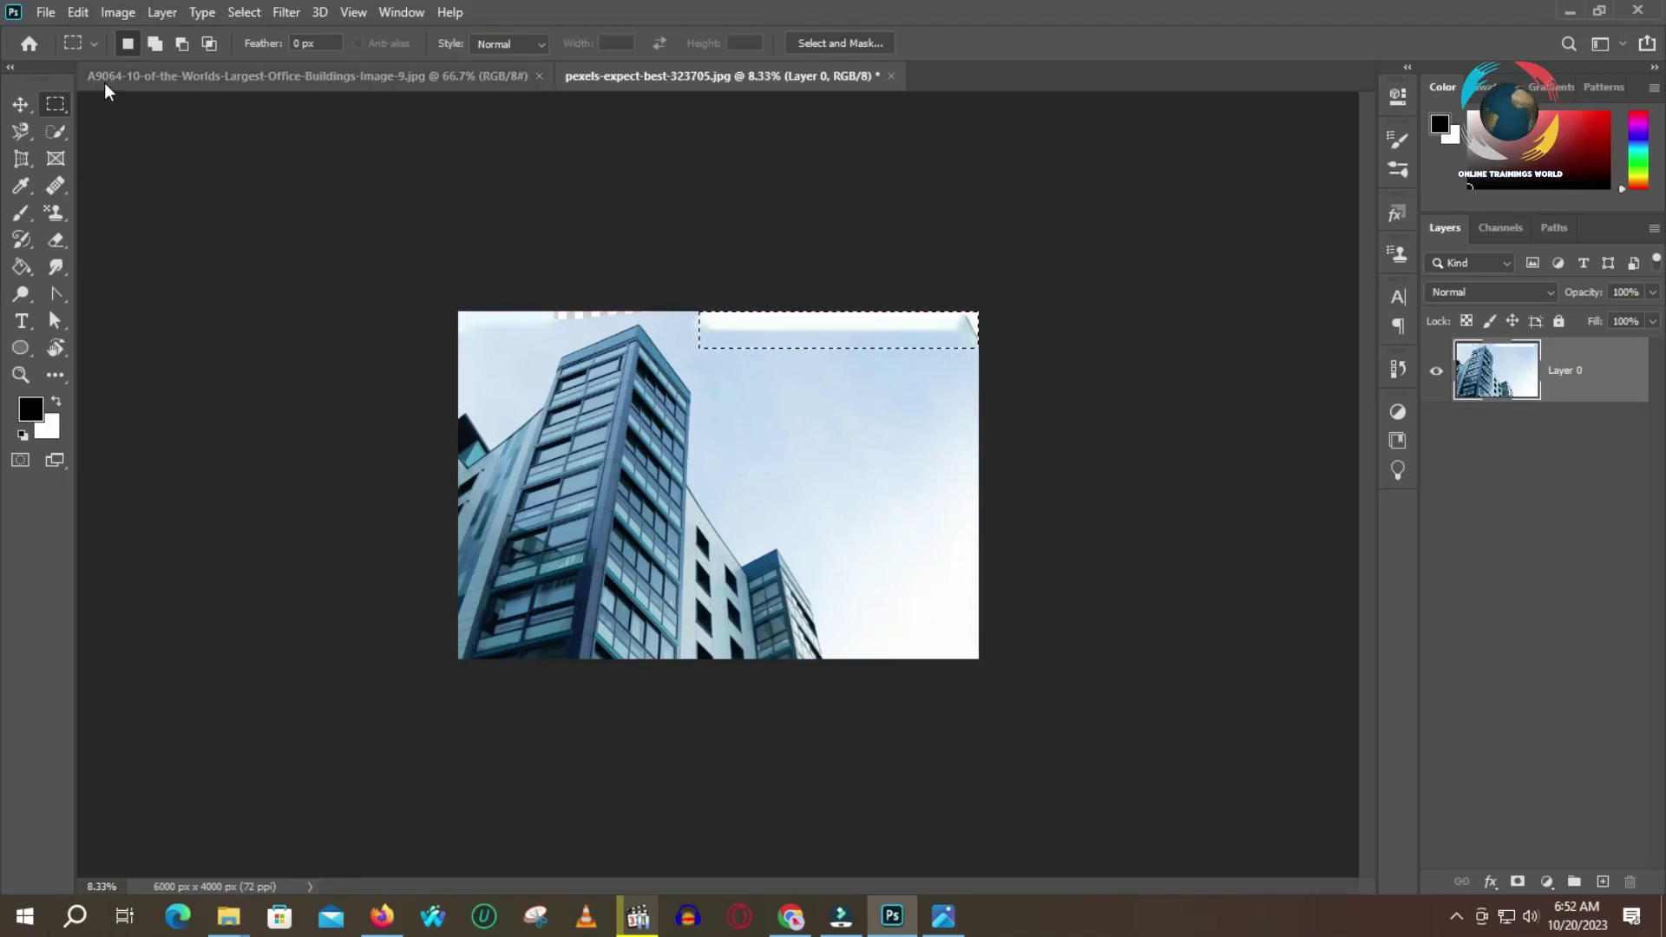
key(shift+F5)
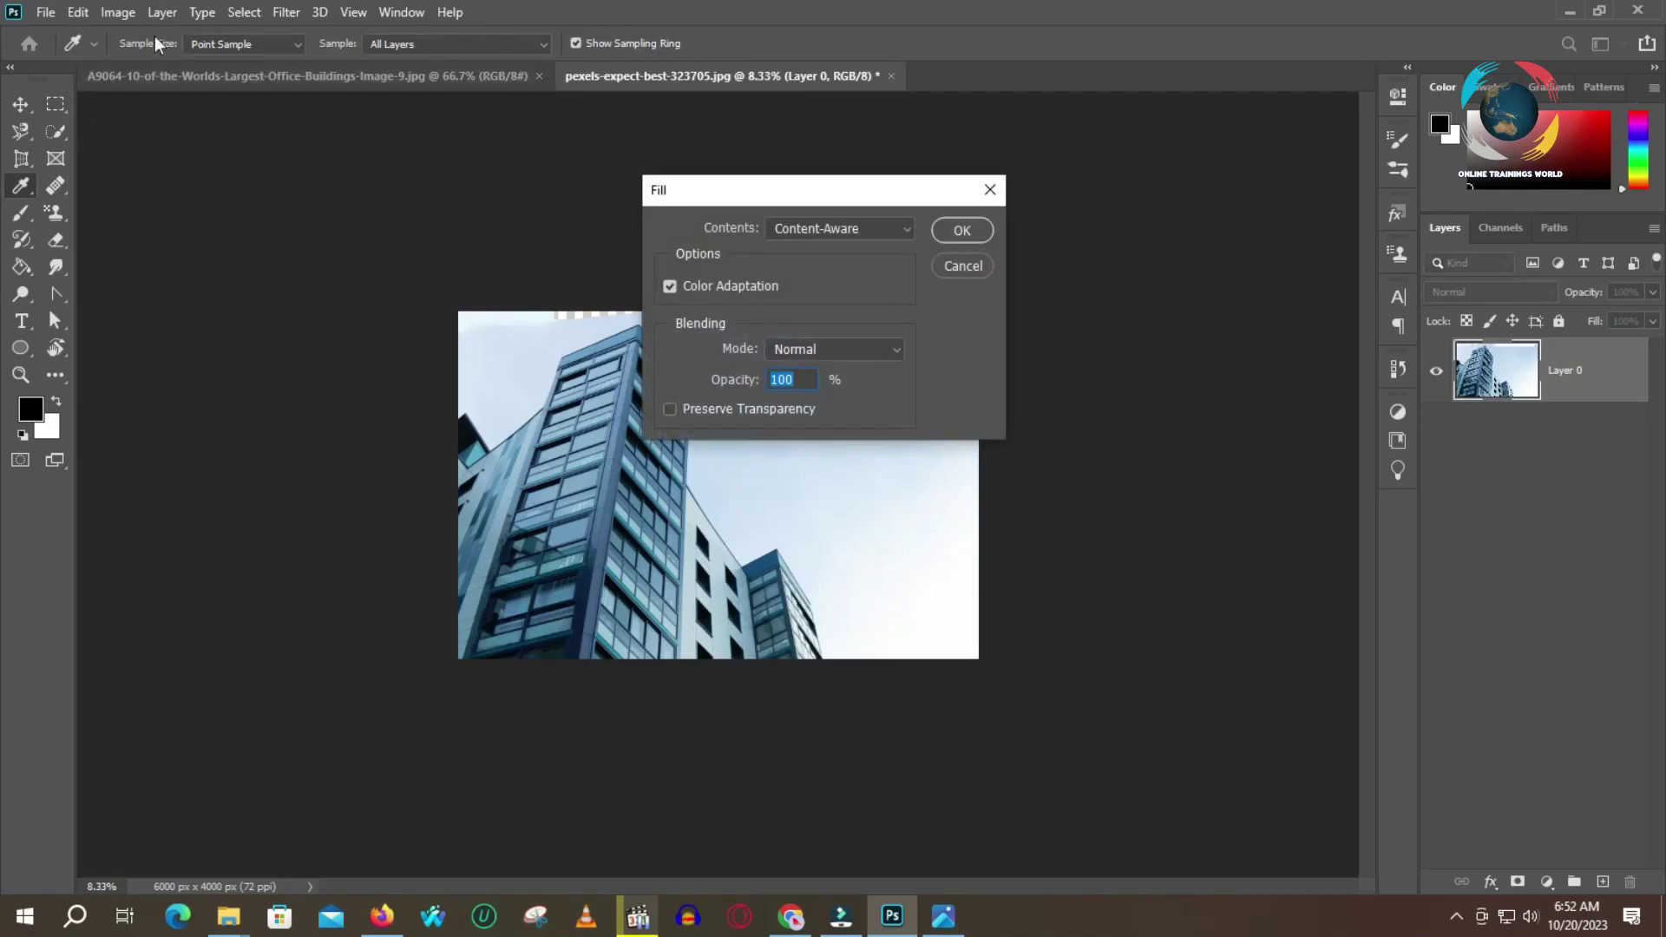
click(977, 234)
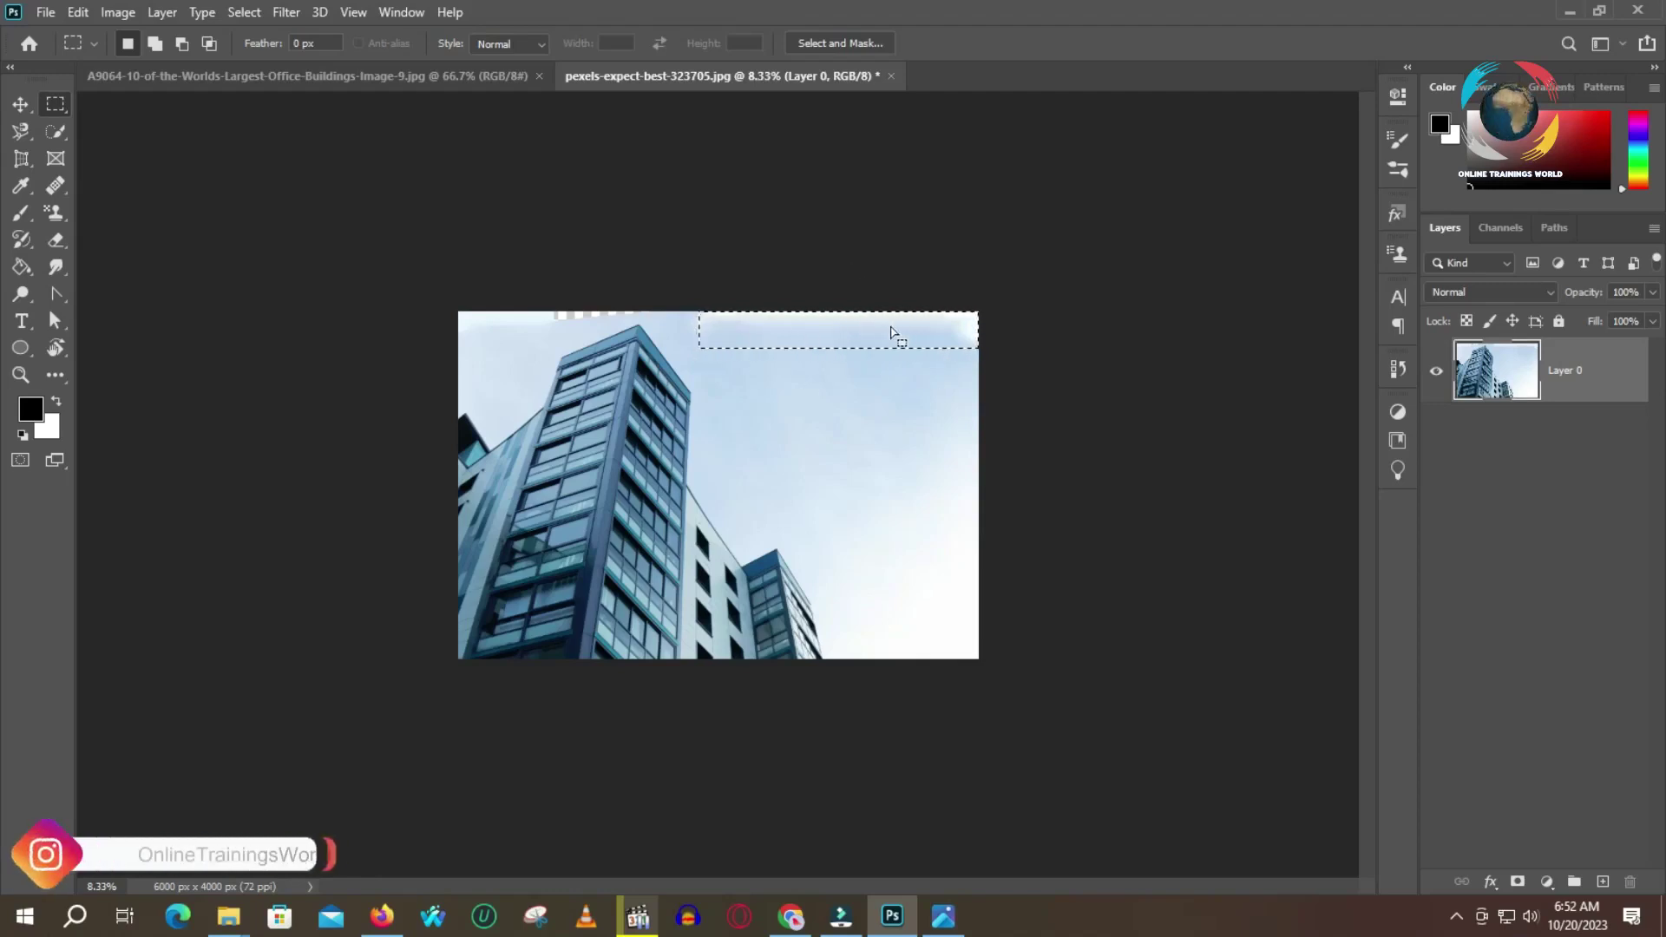
Step: Fill the remaining transparent gaps directly above the tower's peak with a Content-Aware selection fill, and deselect
drag(532, 311, 689, 319)
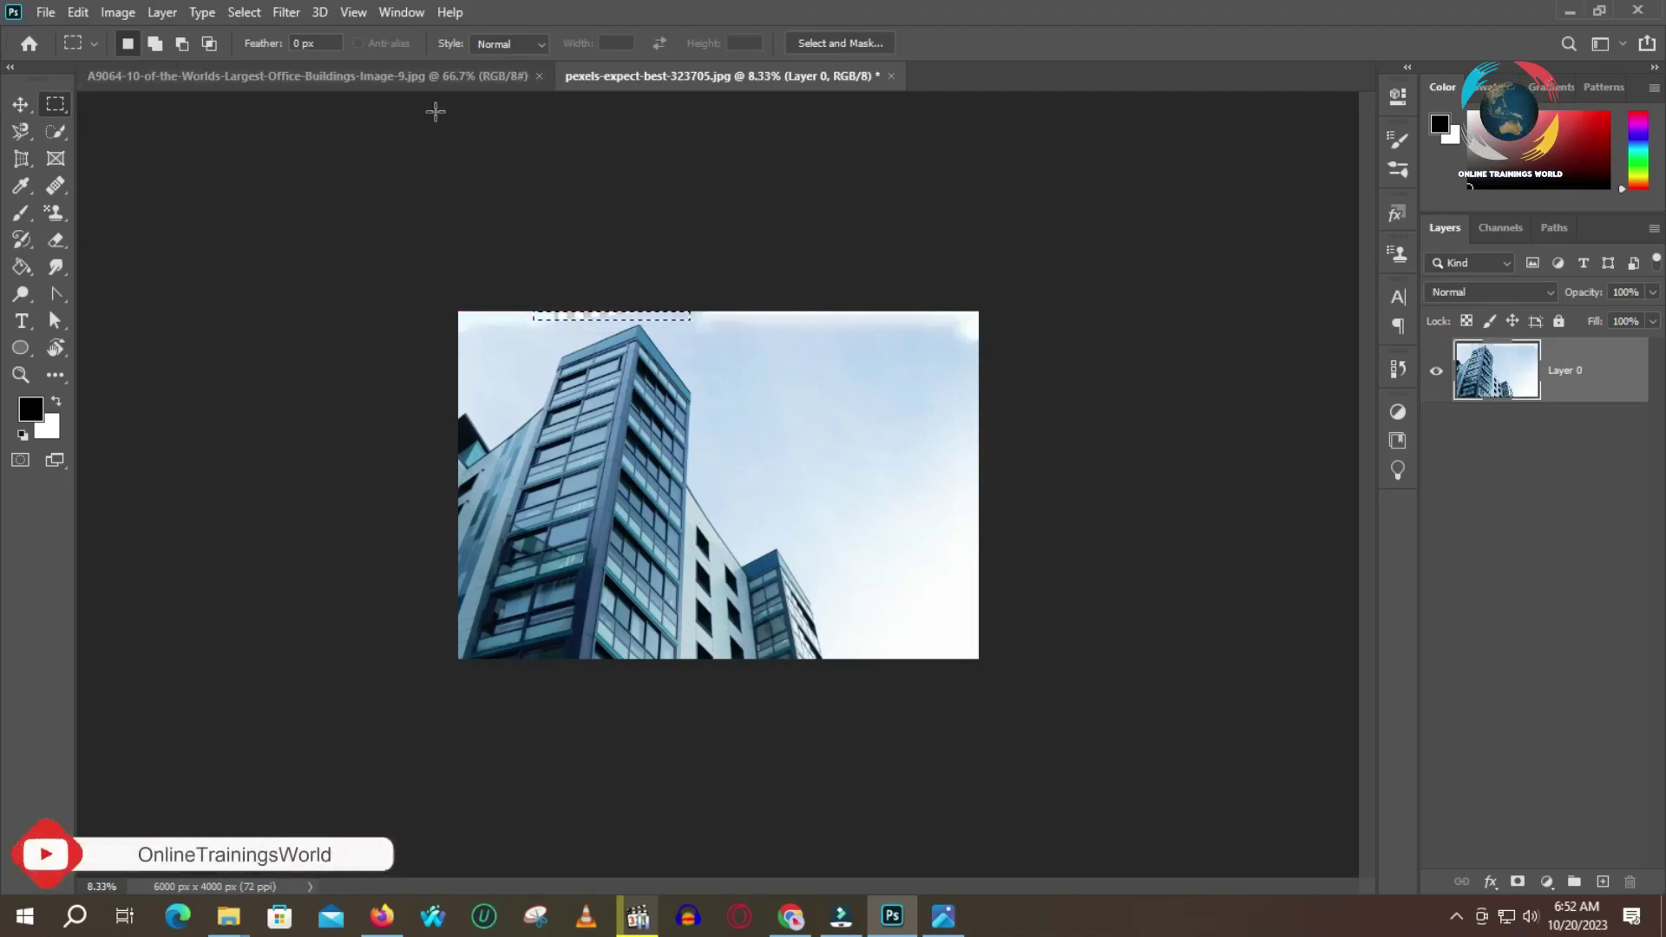
key(shift+BackSpace)
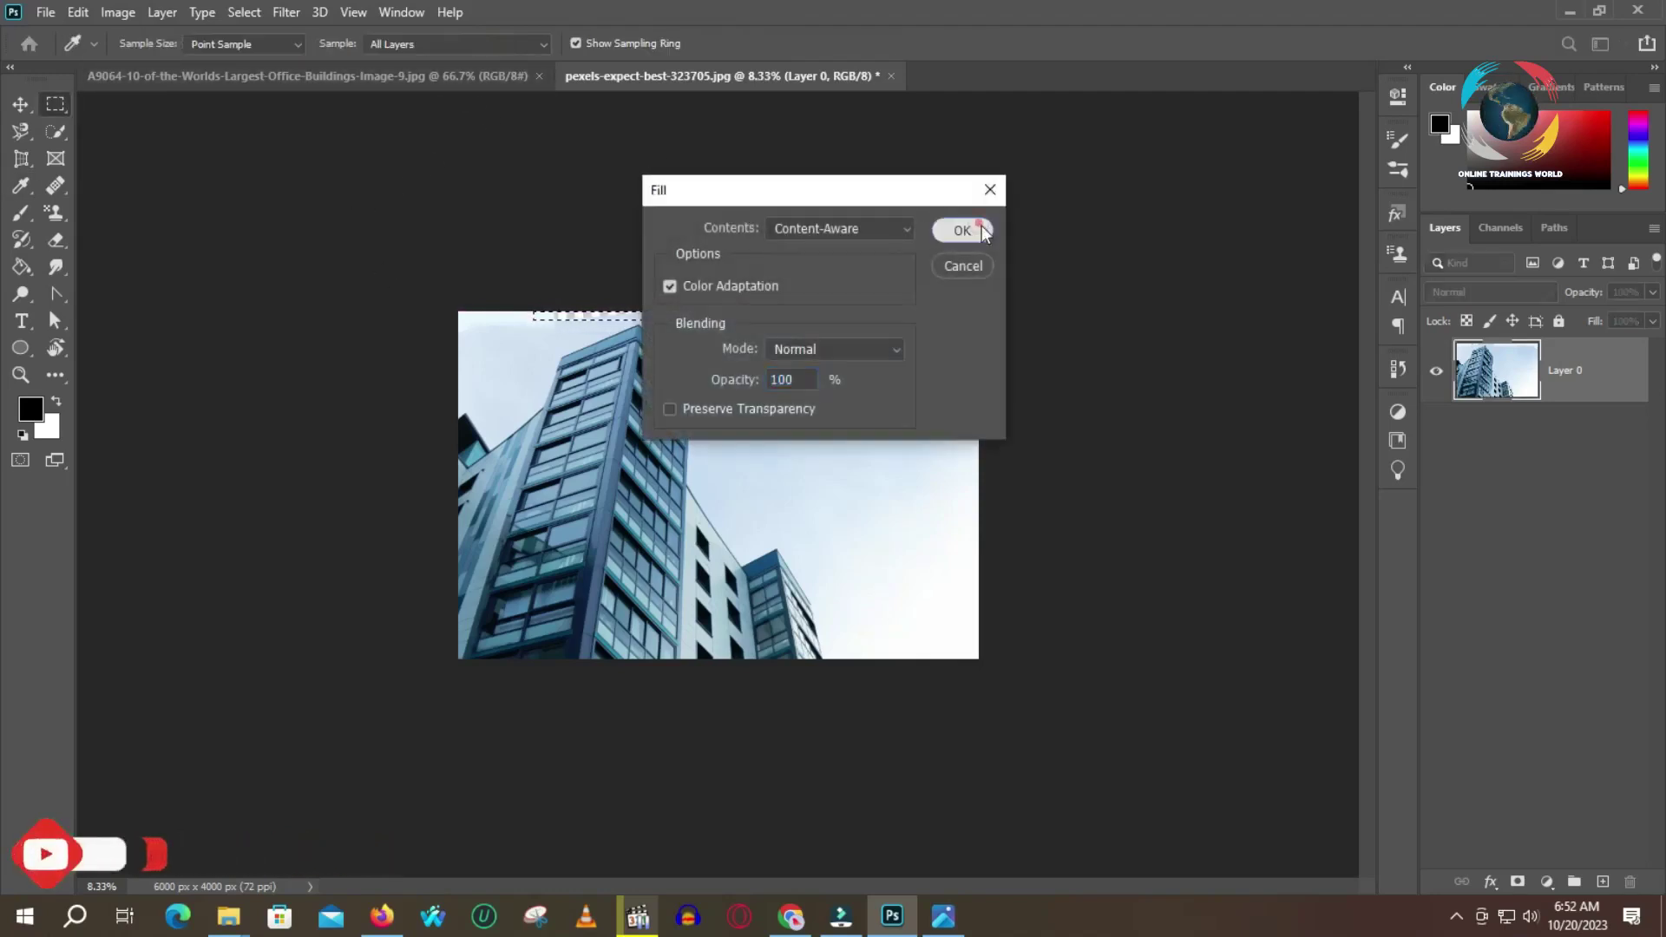
click(961, 227)
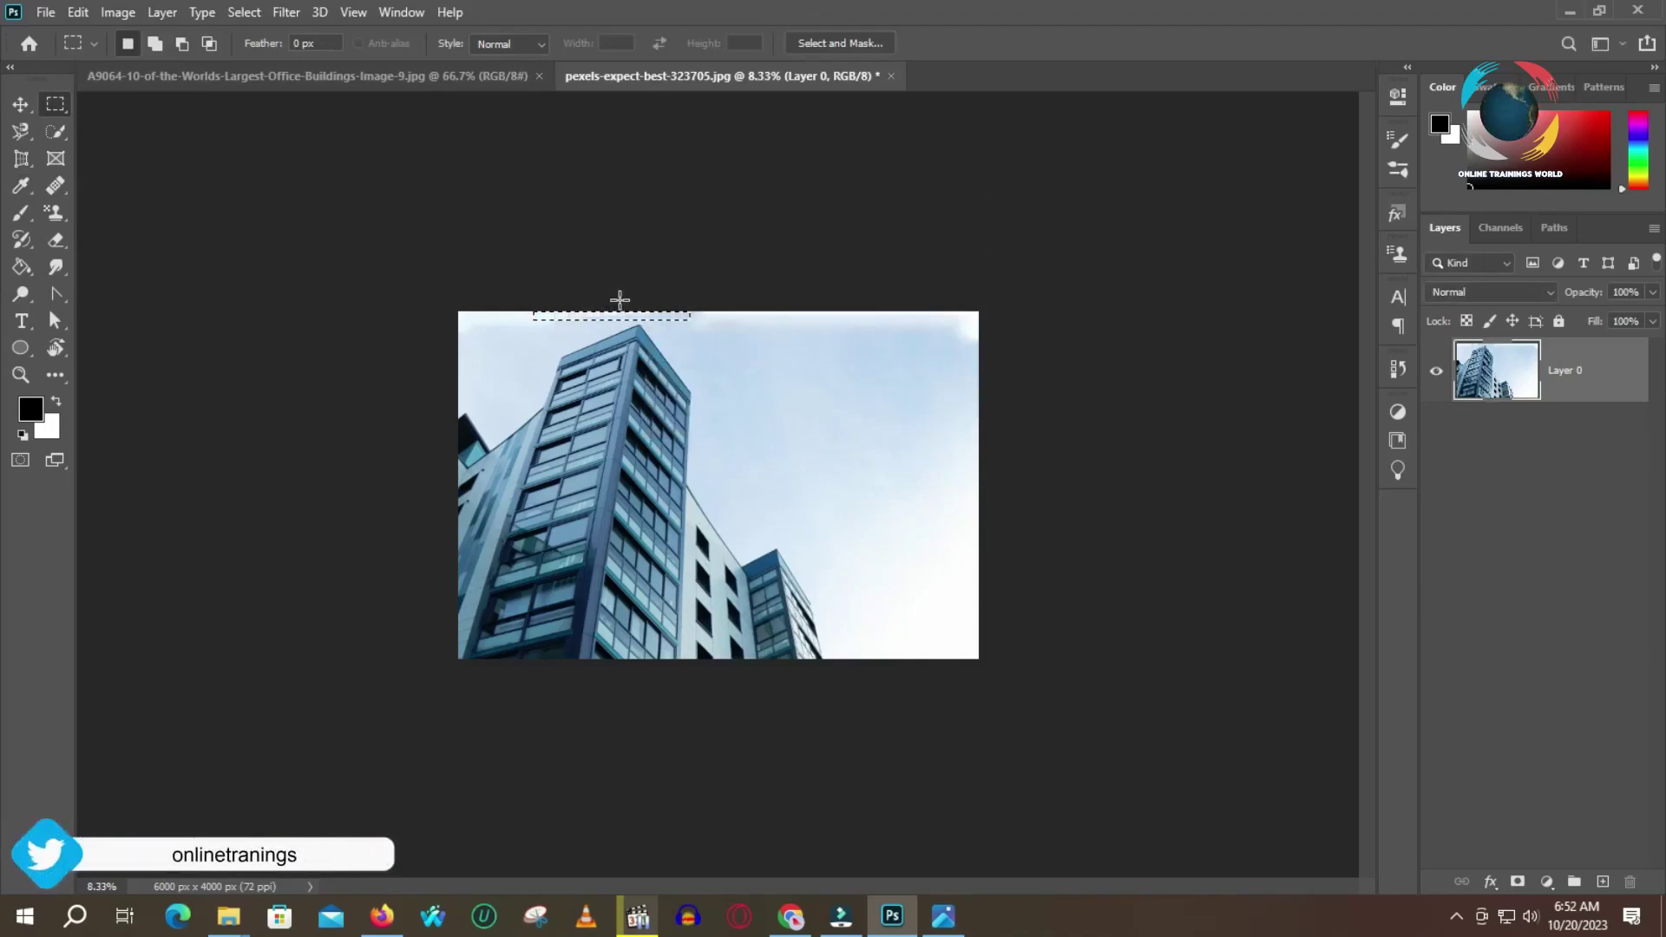
click(890, 281)
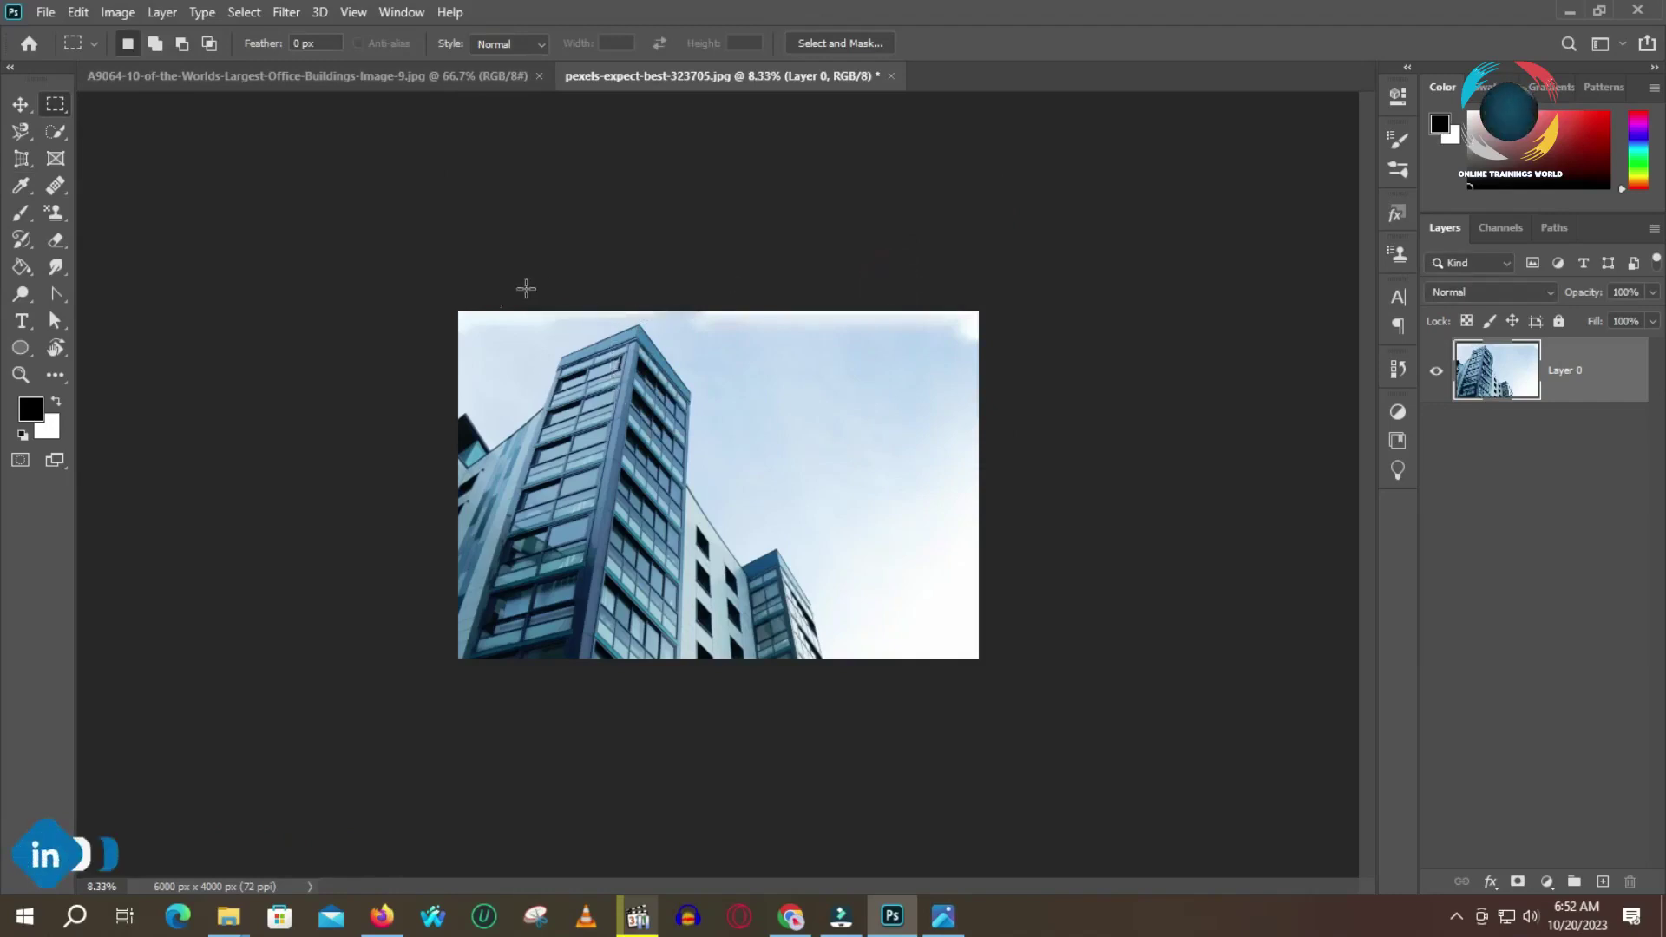
Step: Show the original photo in the image viewer beside the warped version to compare the tower's perspective, and return to Photoshop
click(943, 916)
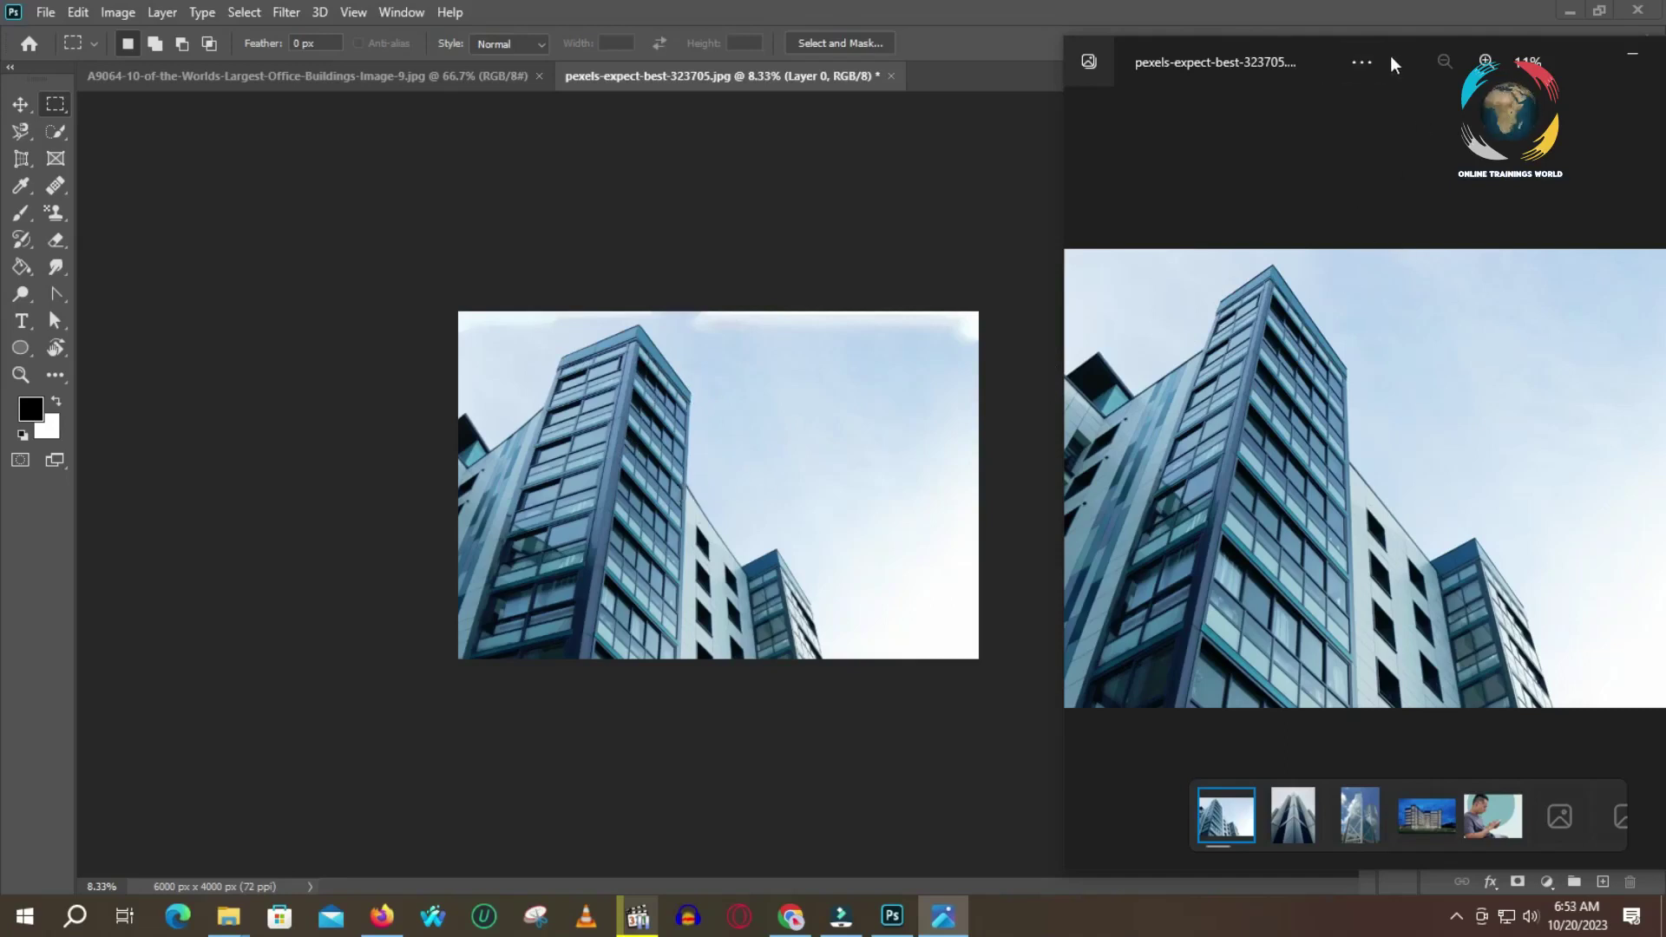
drag(1389, 55, 971, 78)
click(1193, 77)
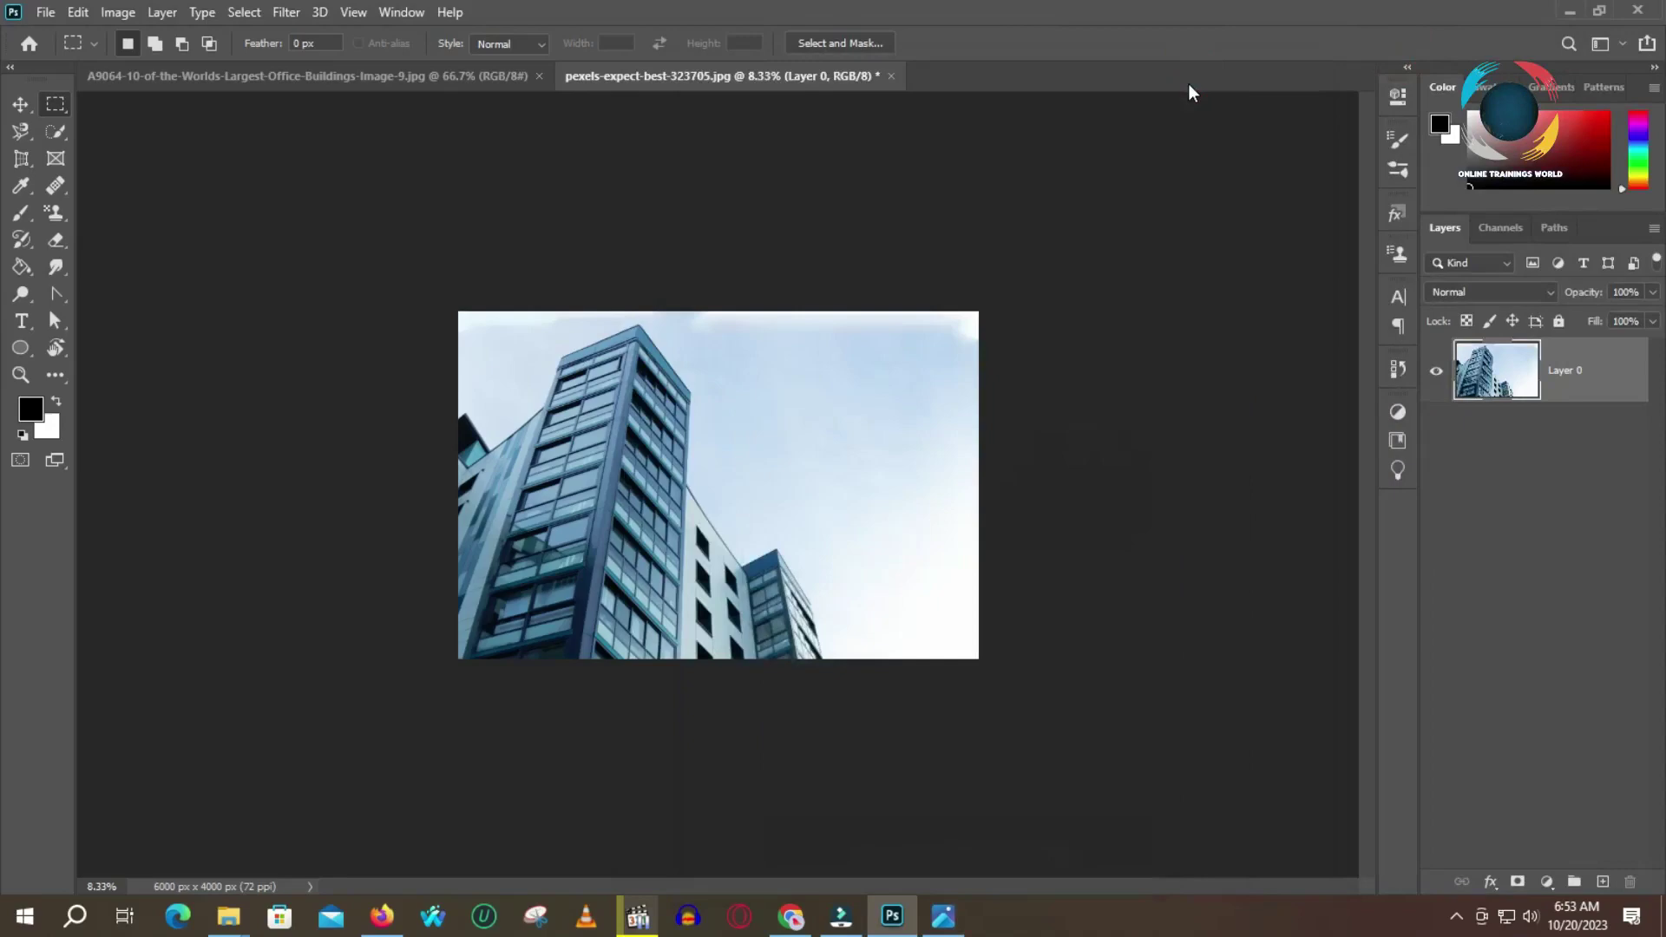